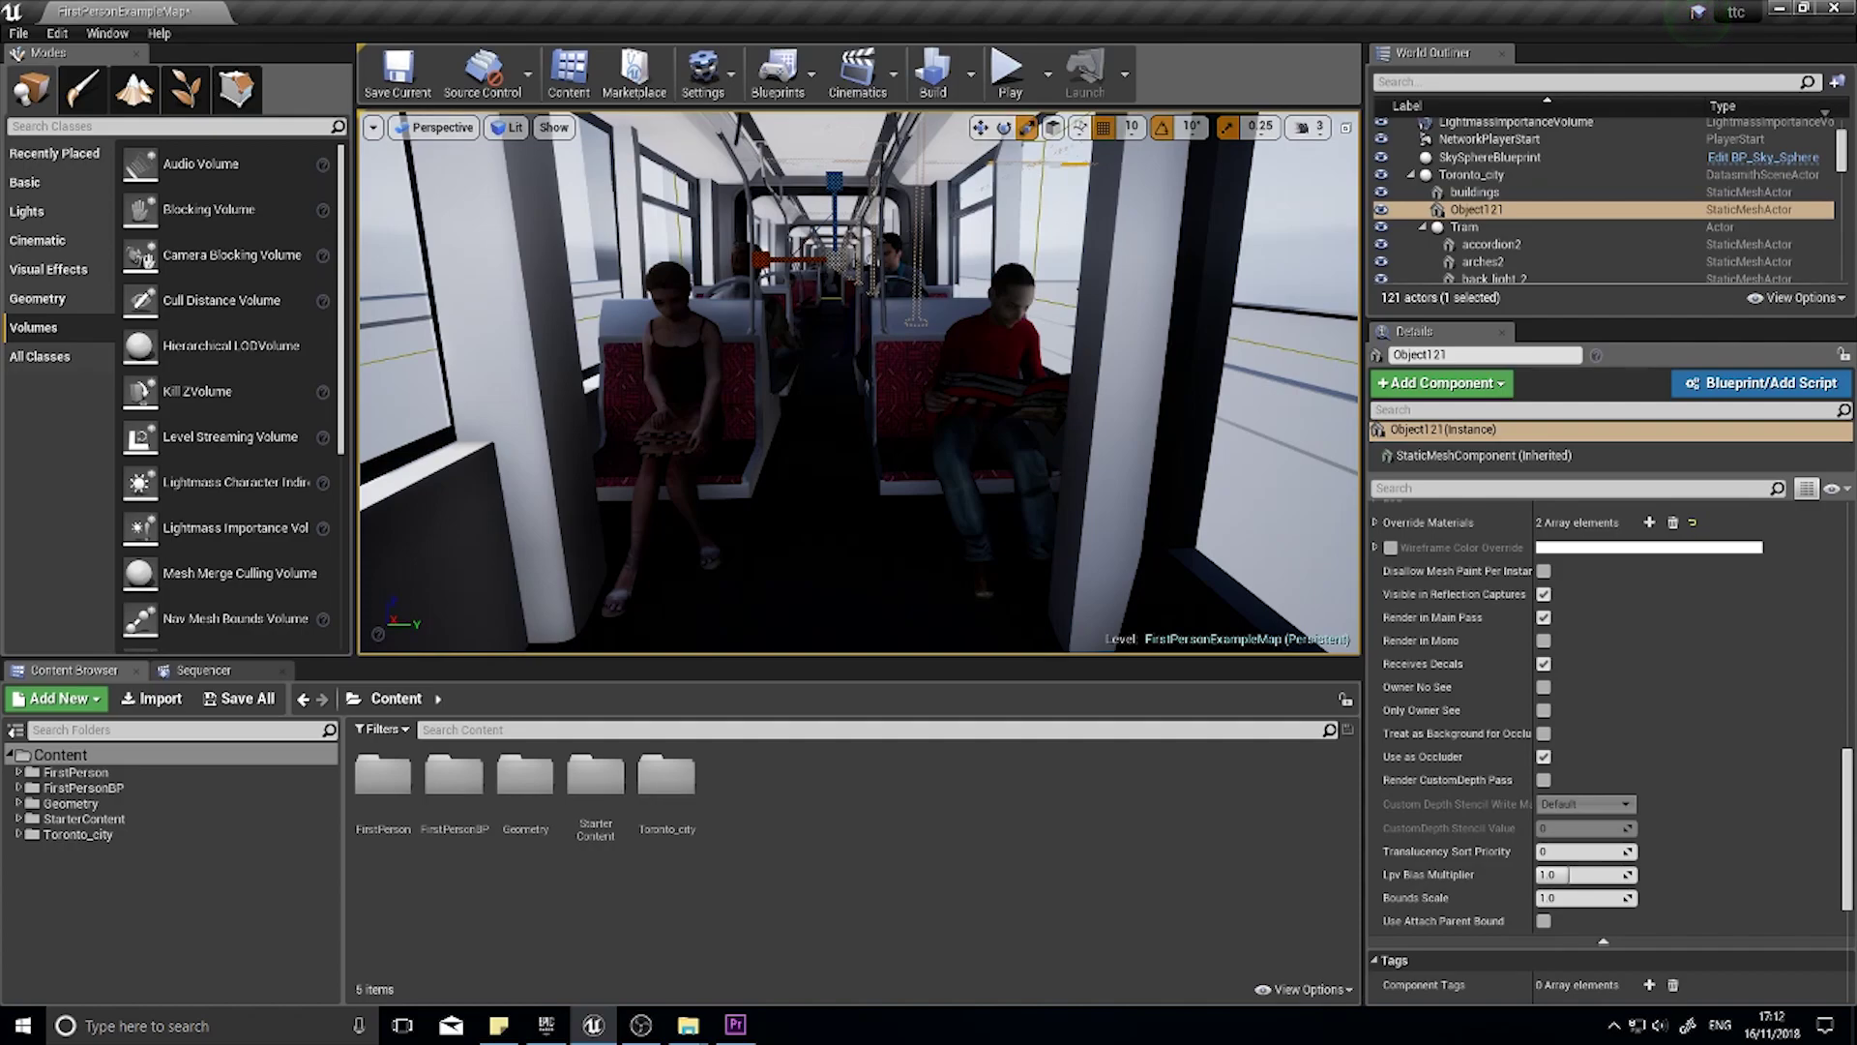
Step: Capture a standard viewport screenshot looking down the tram aisle and view the saved image
{"action": "mouse_move", "coordinate": [1279, 643]}
{"action": "right_mouse_down"}
{"action": "mouse_move", "coordinate": [1257, 634]}
{"action": "mouse_move", "coordinate": [1279, 643]}
{"action": "right_mouse_up"}
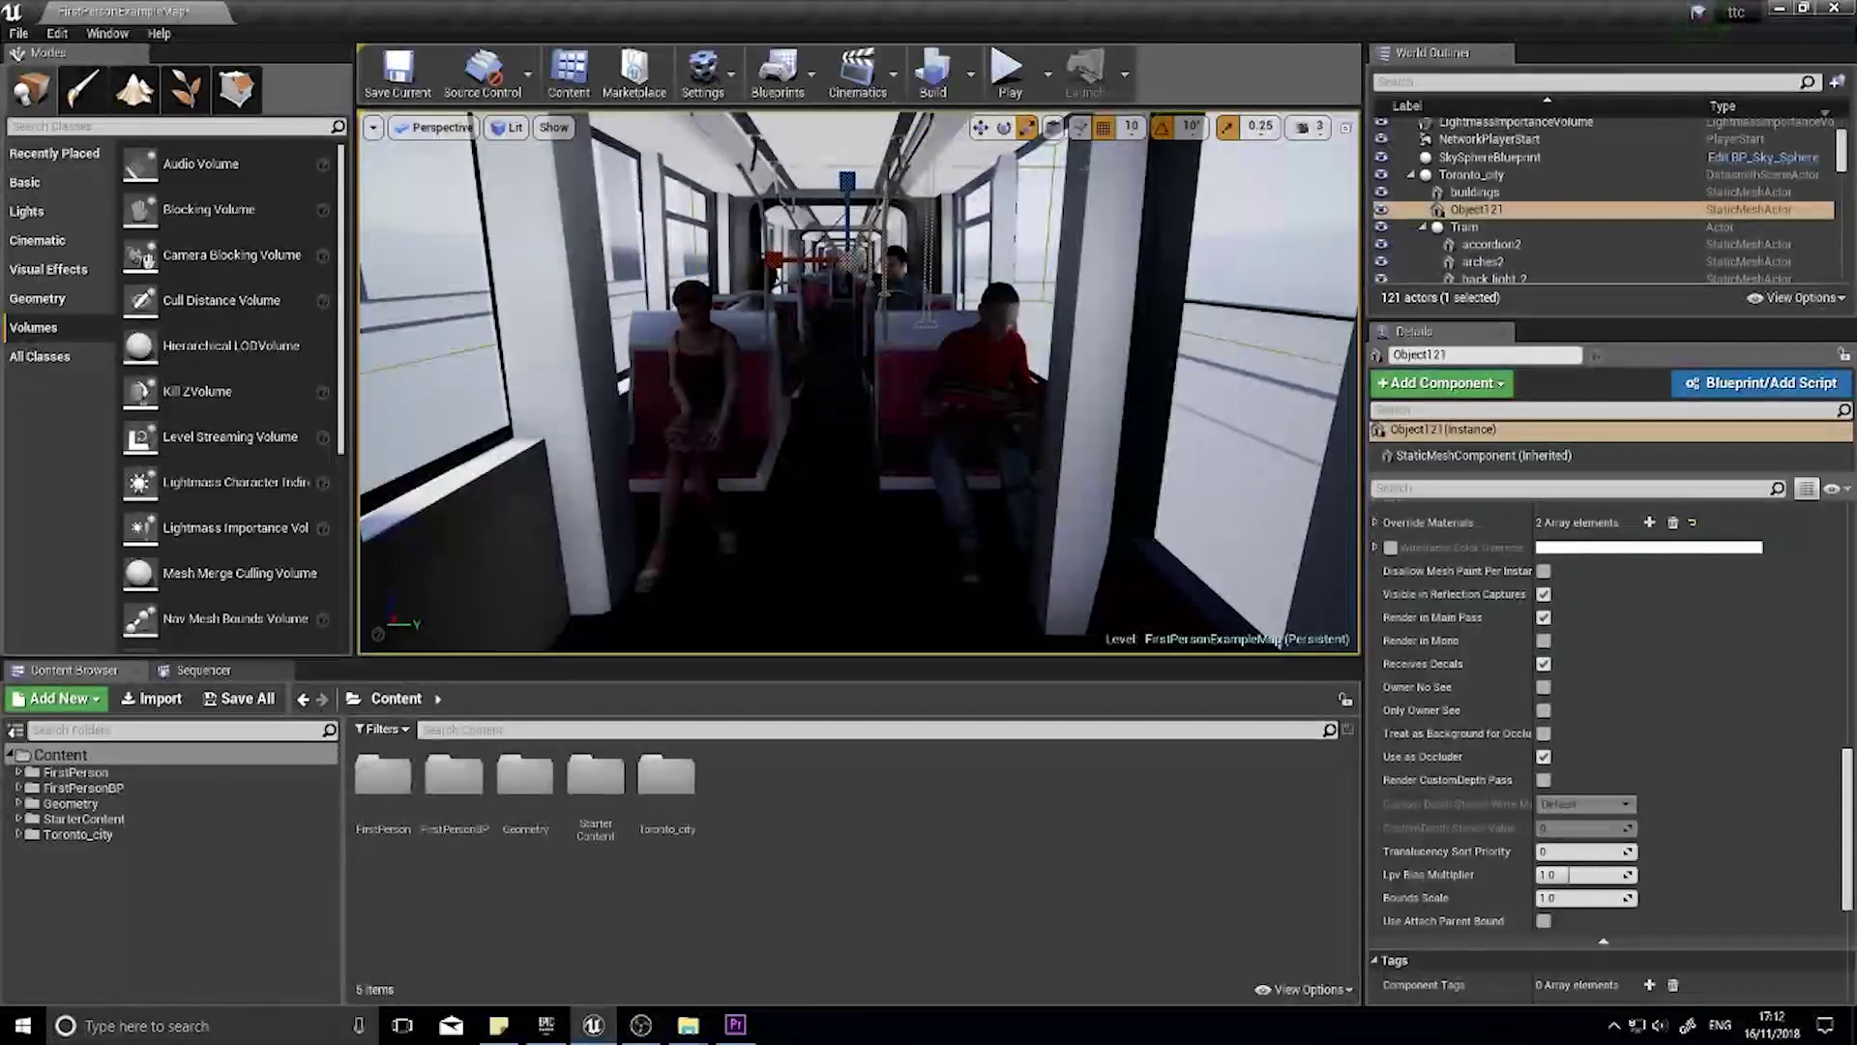
{"action": "key", "text": "F9"}
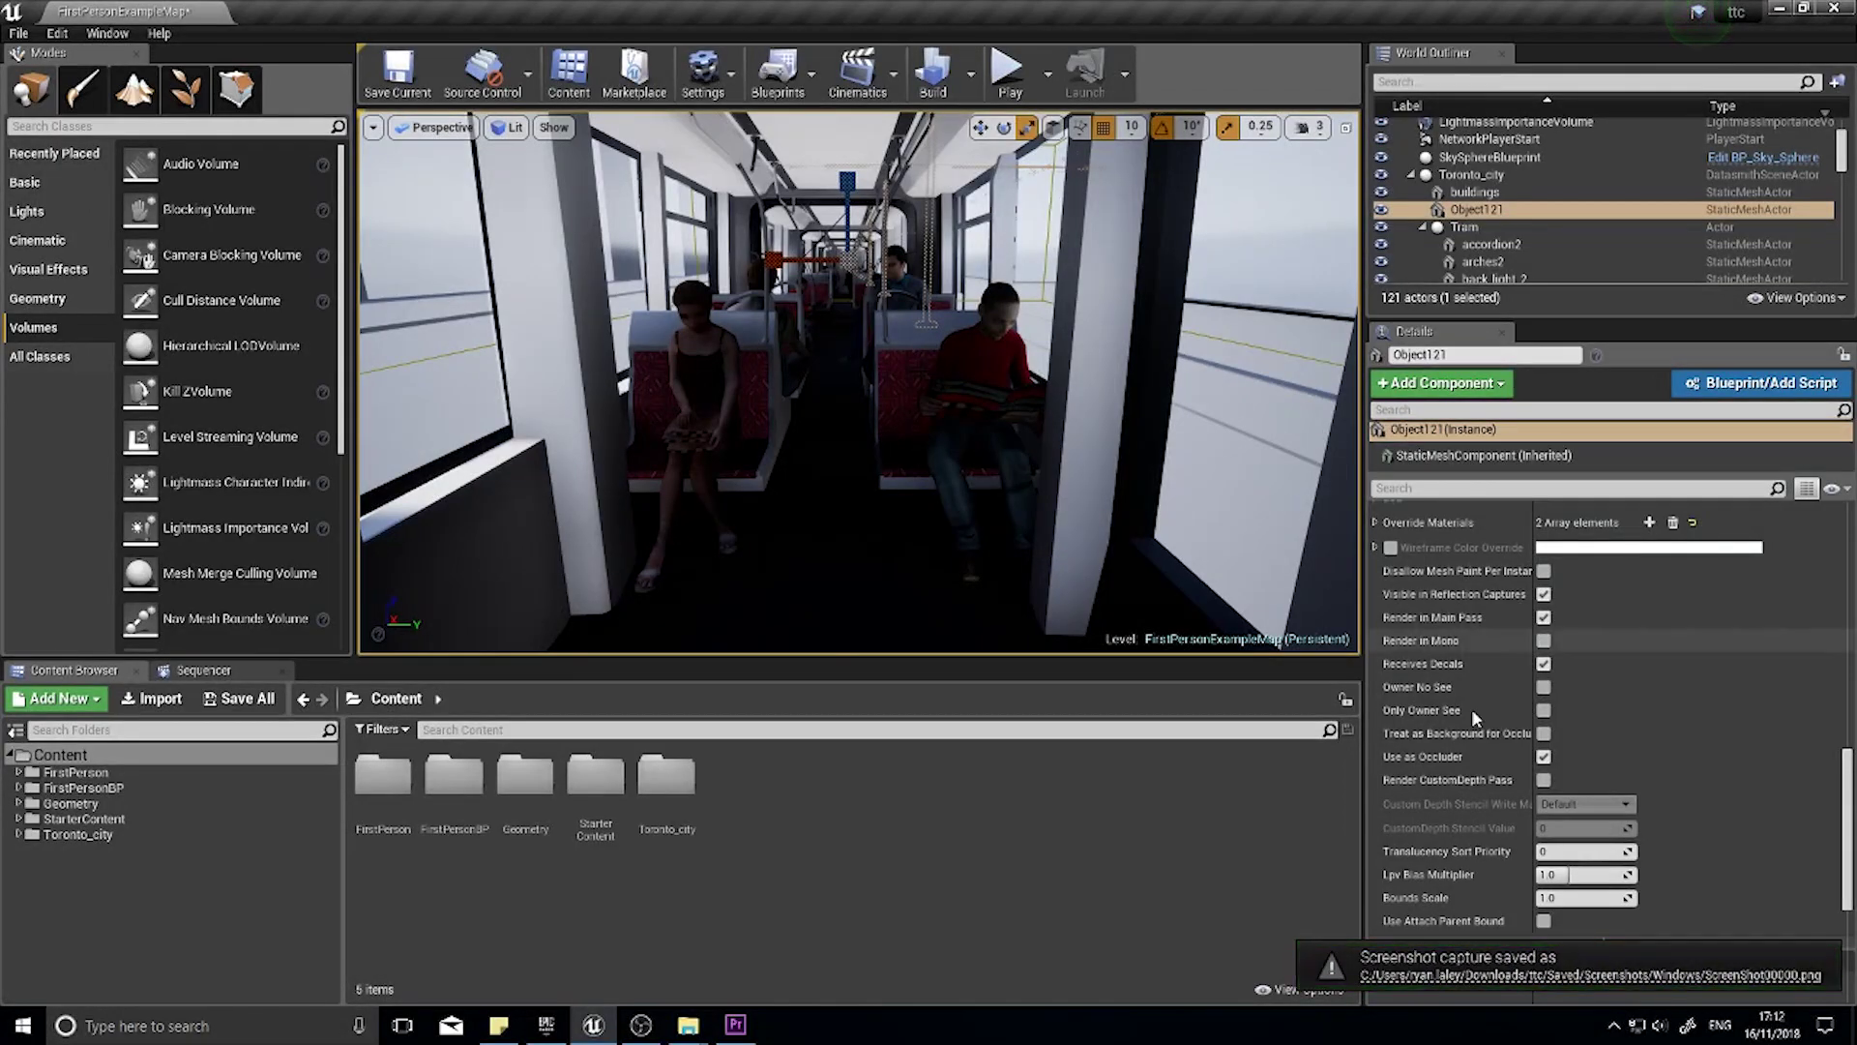
{"action": "left_click", "coordinate": [1437, 977]}
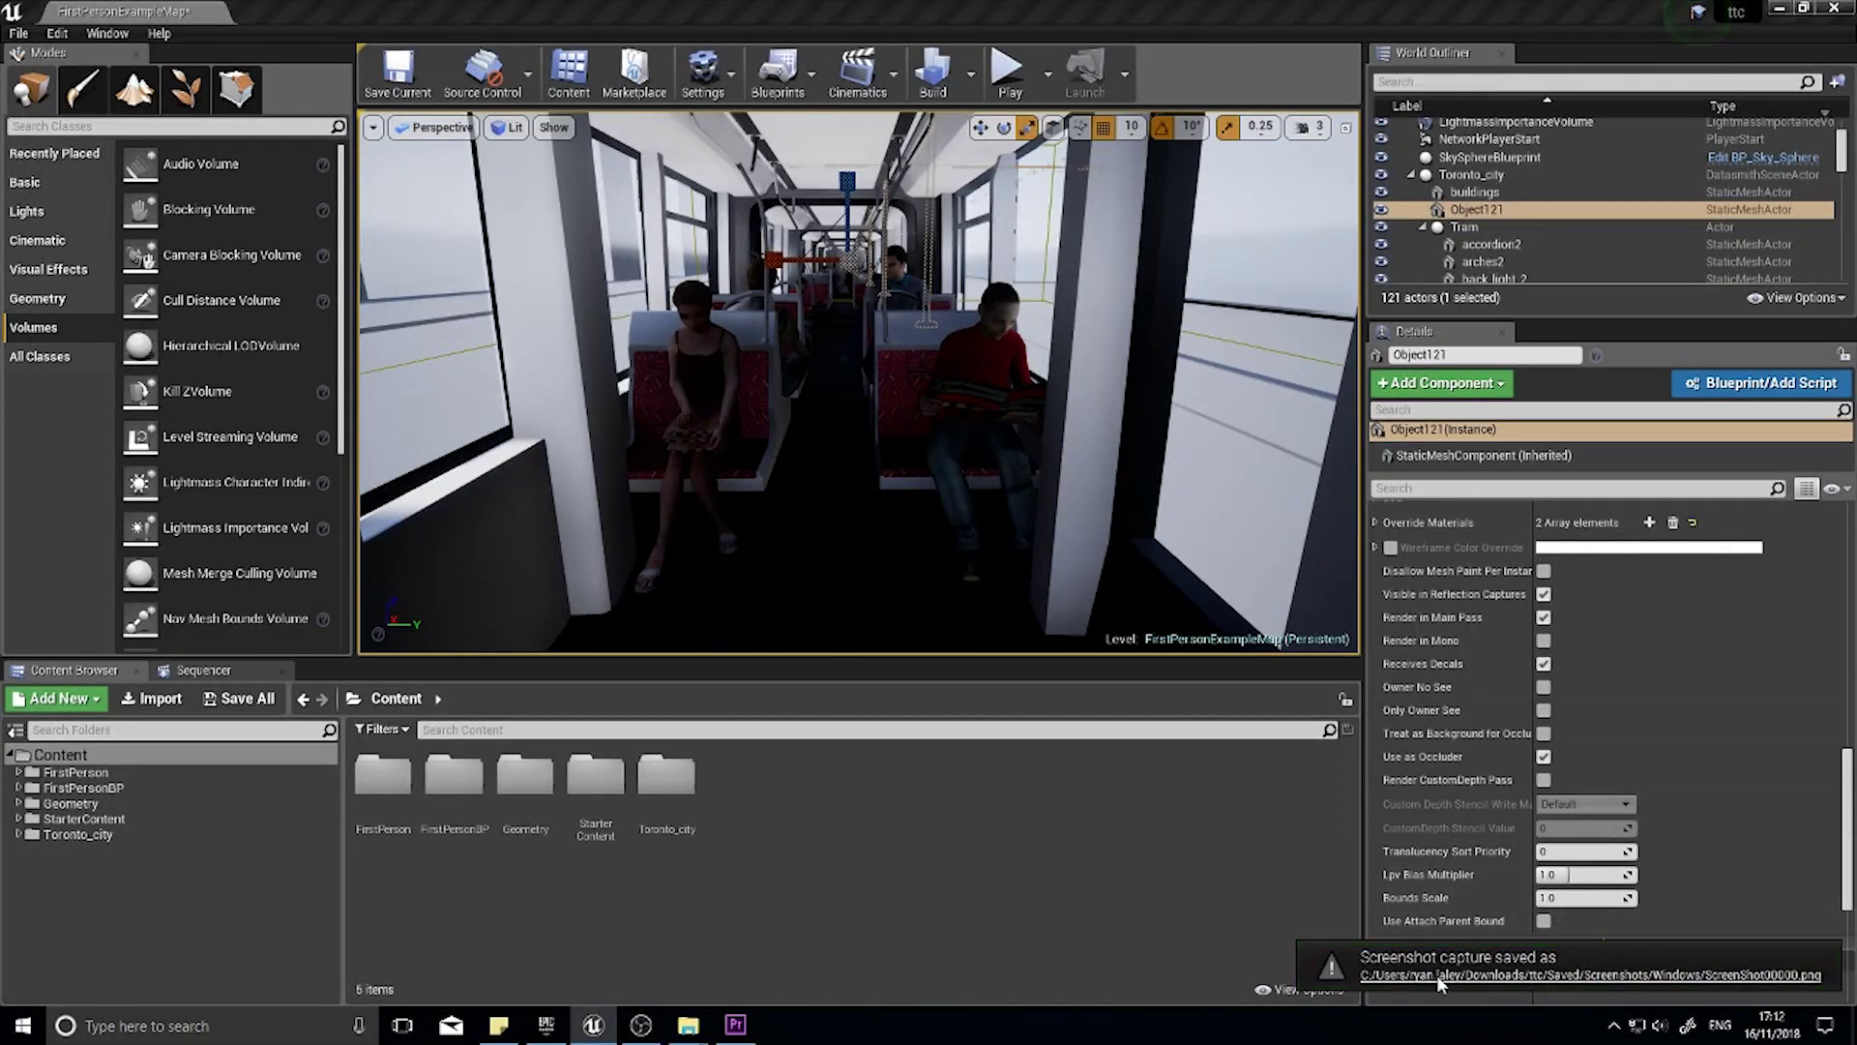
{"action": "left_click", "coordinate": [1389, 397]}
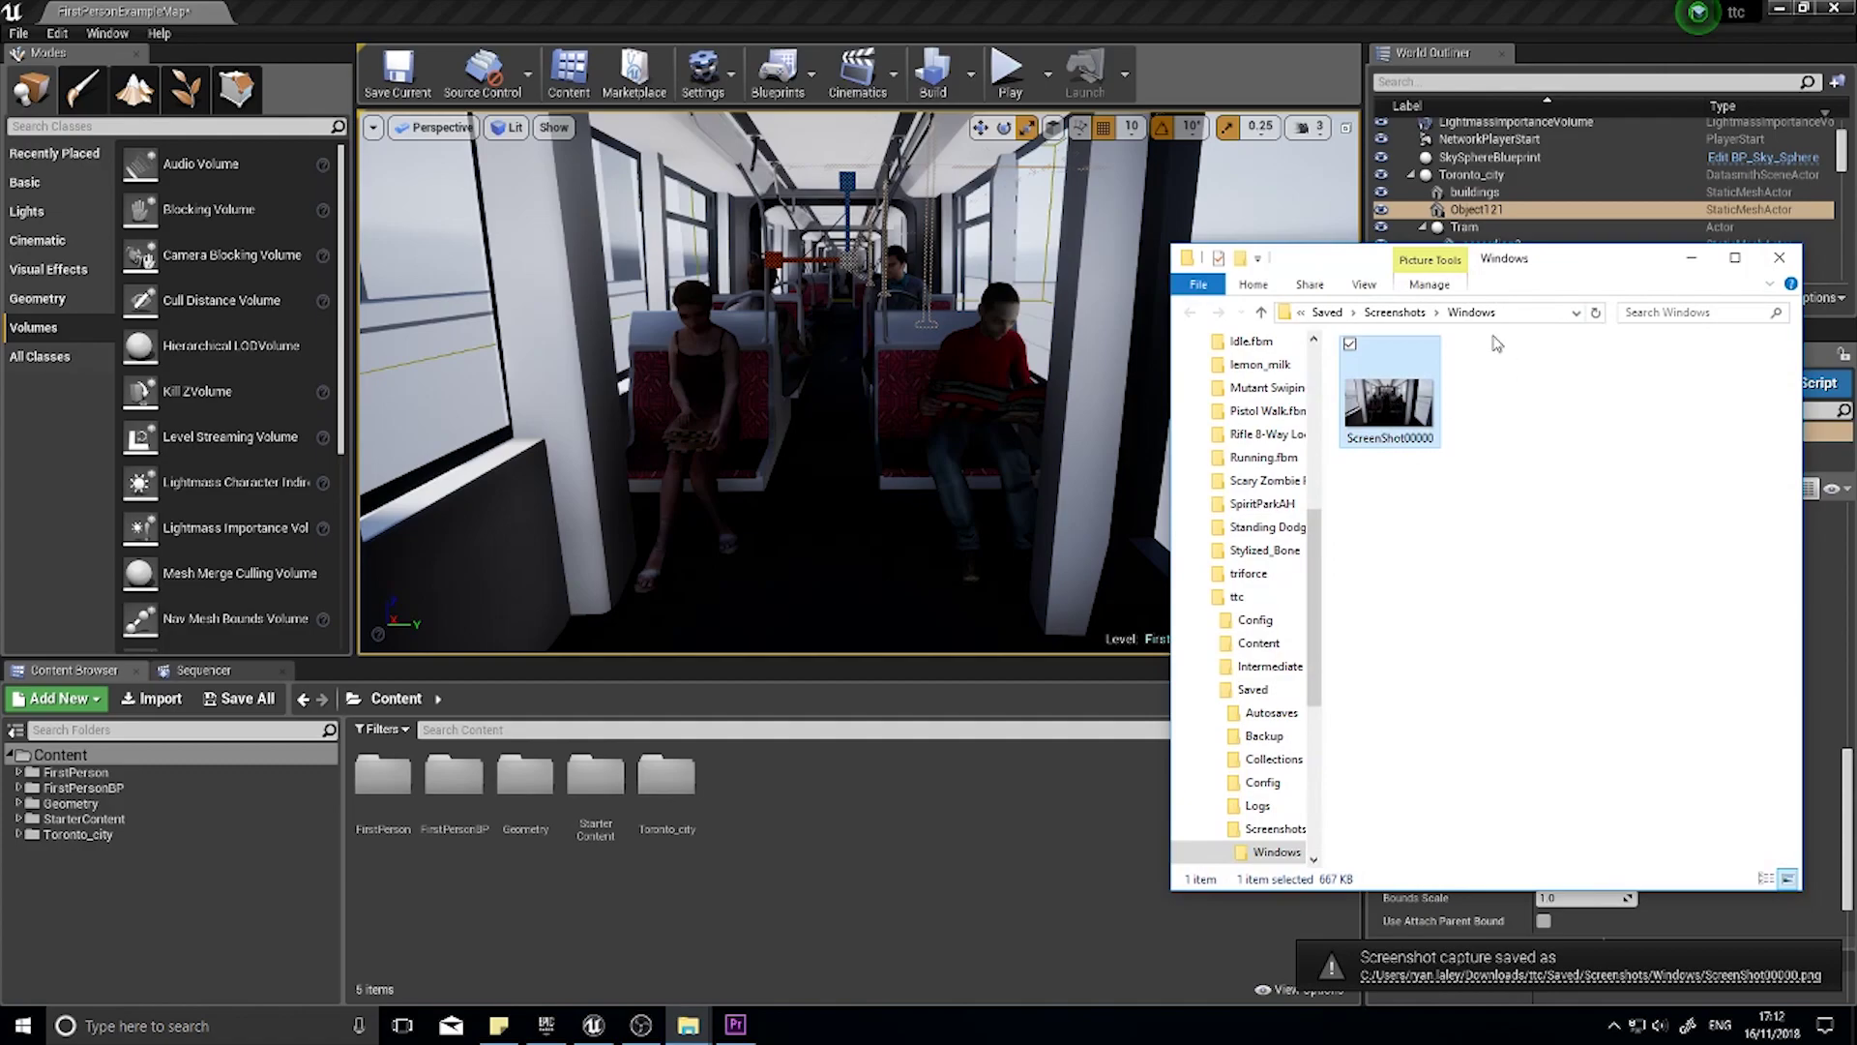
{"action": "double_click", "coordinate": [1420, 407]}
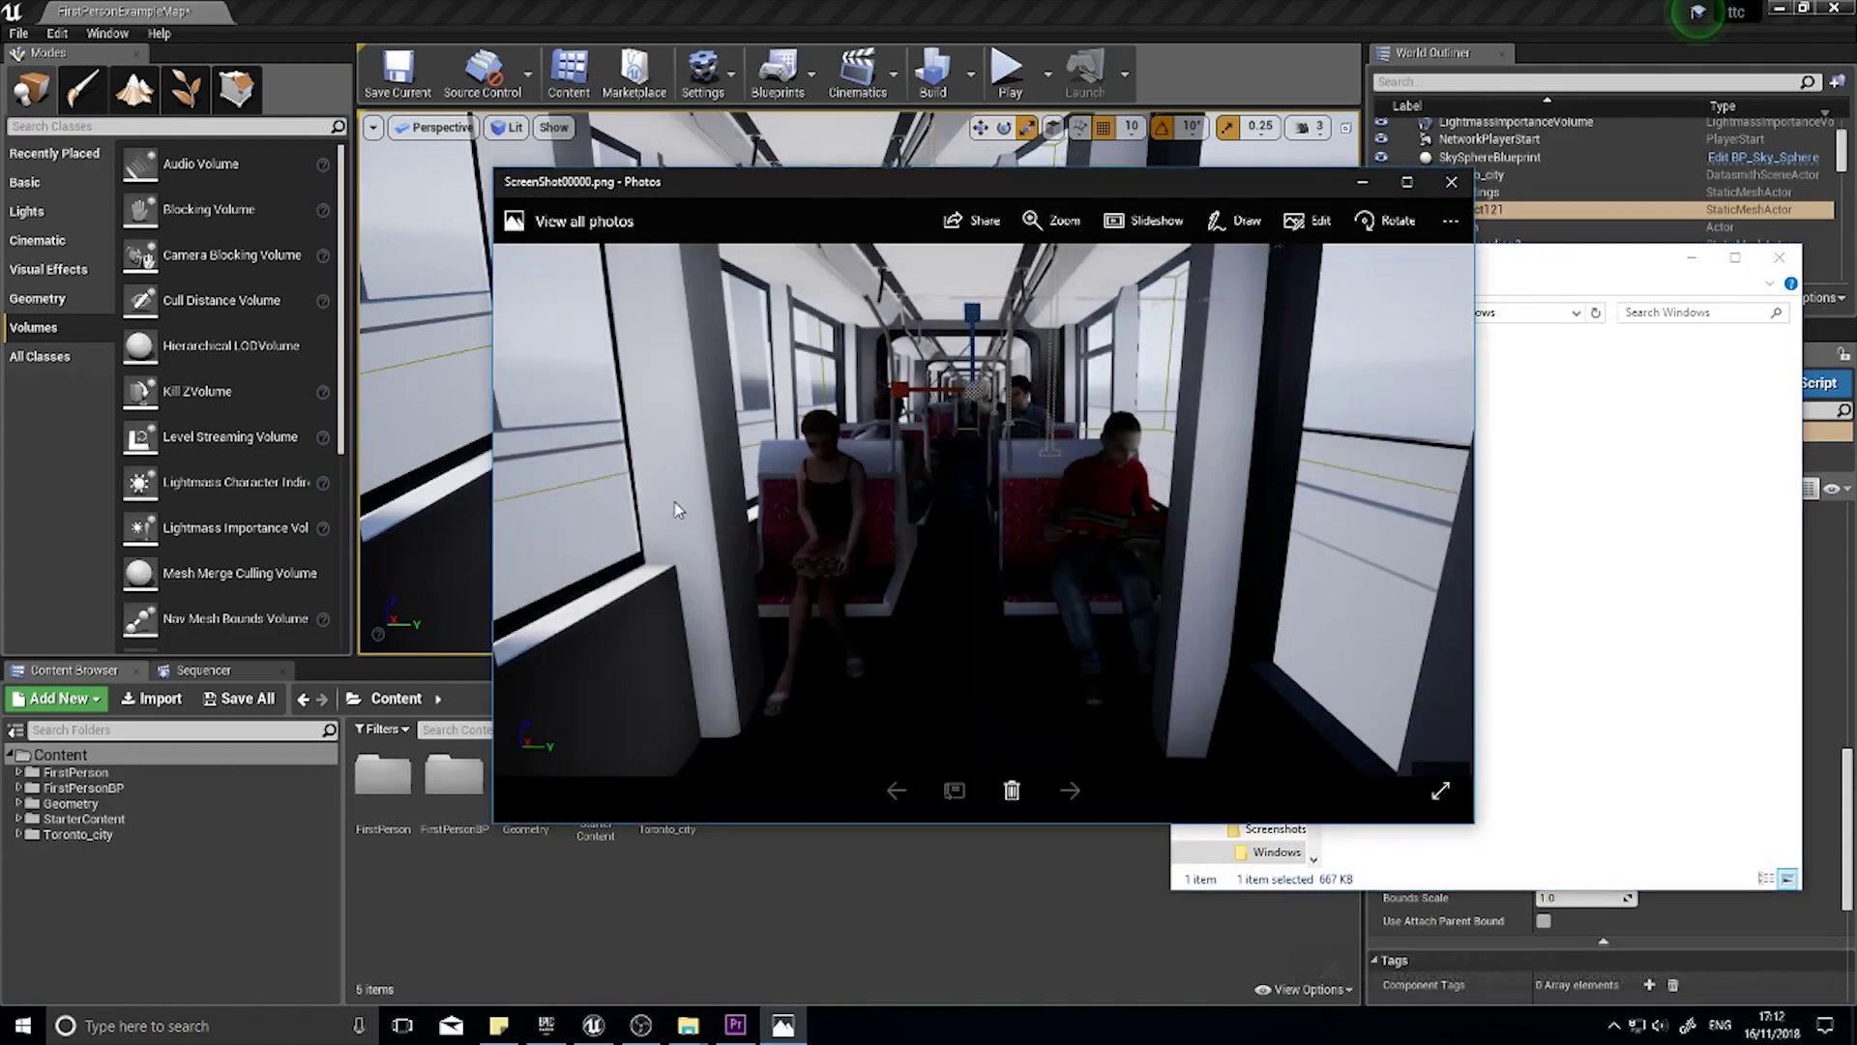
{"action": "left_click", "coordinate": [1452, 182]}
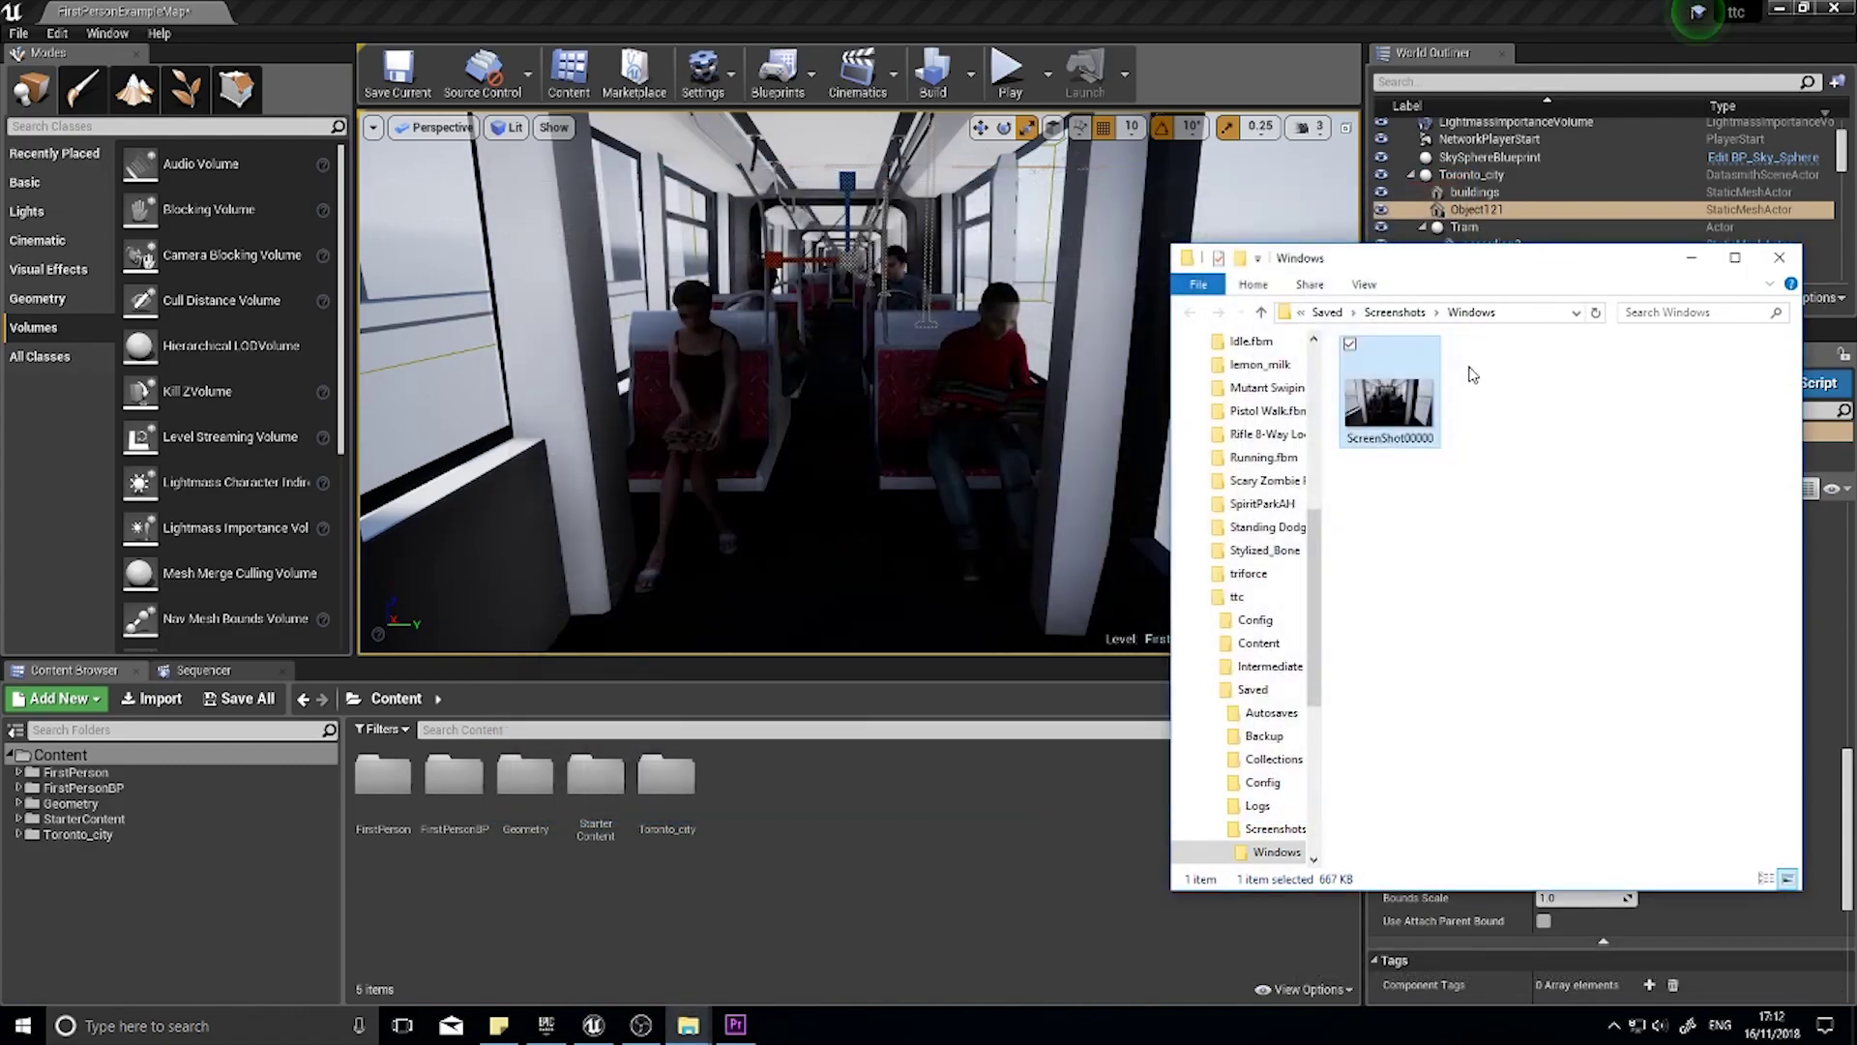
{"action": "left_click", "coordinate": [1691, 258]}
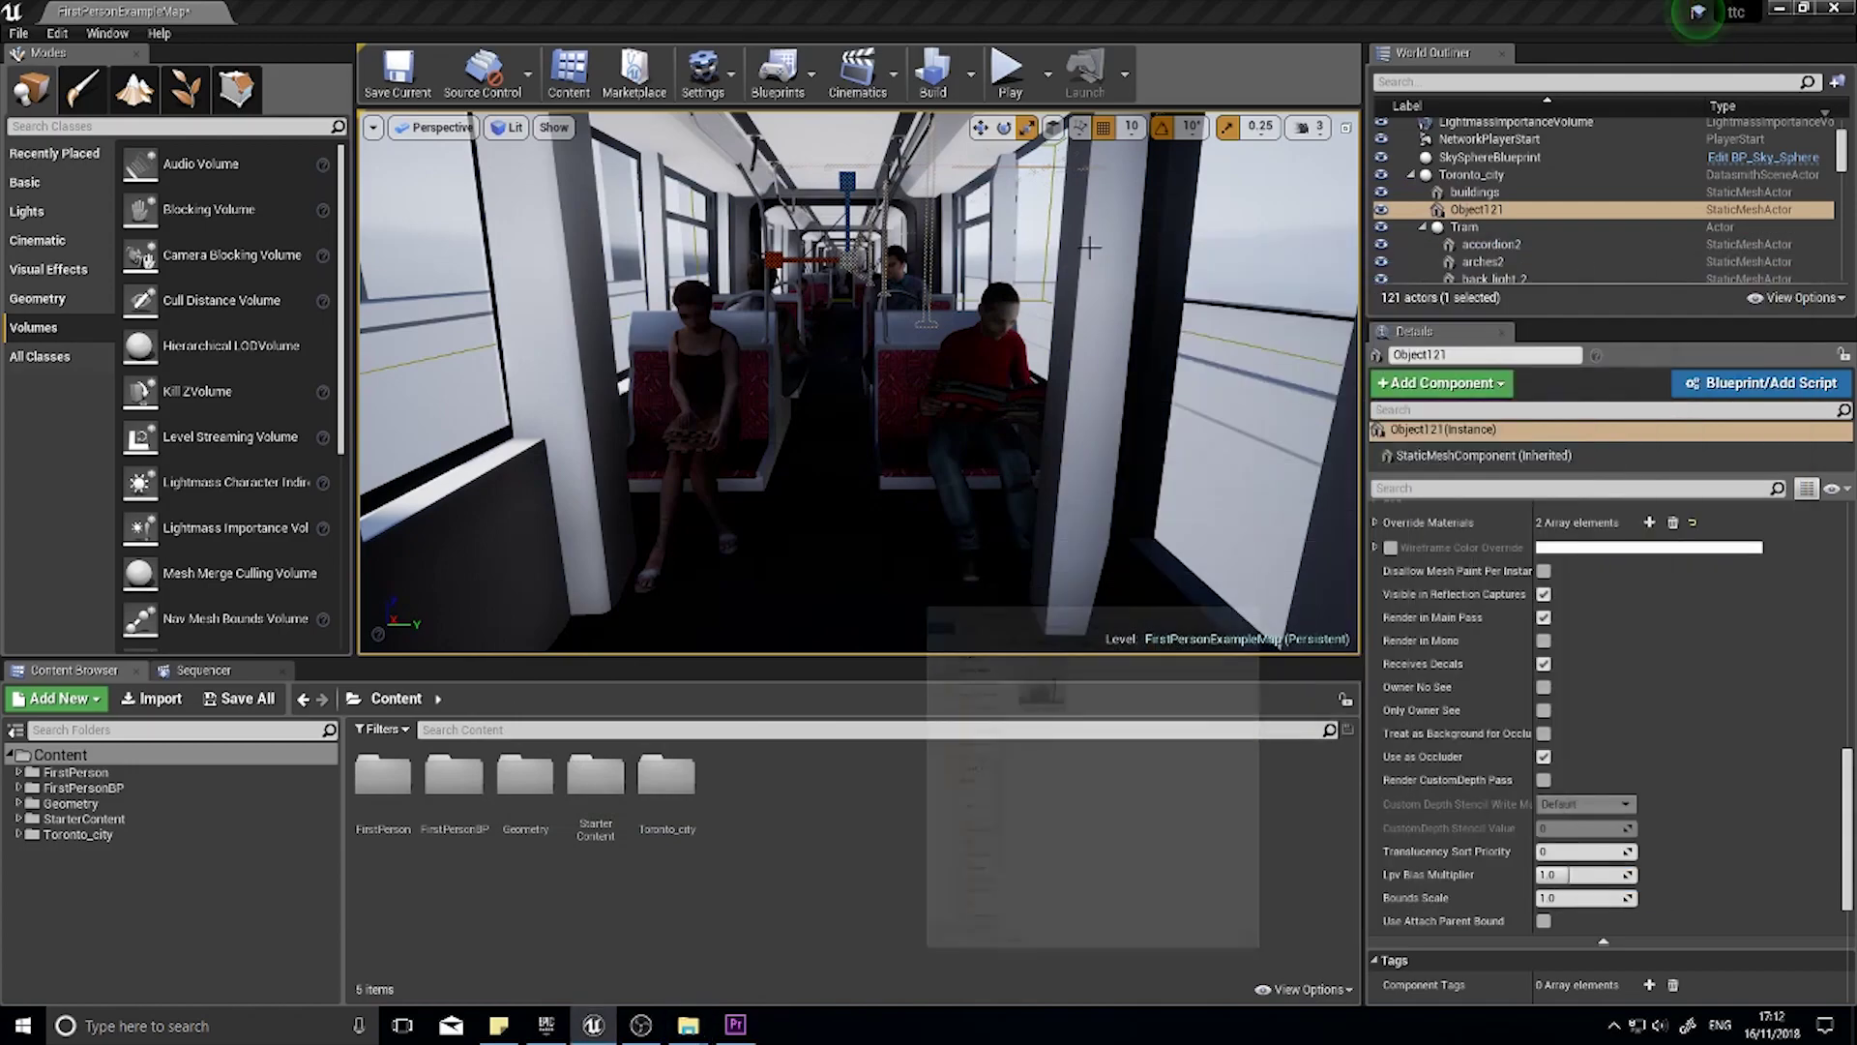
Step: Take a high resolution screenshot of the viewport with a screenshot size multiplier of 5.0
{"action": "left_click", "coordinate": [374, 128]}
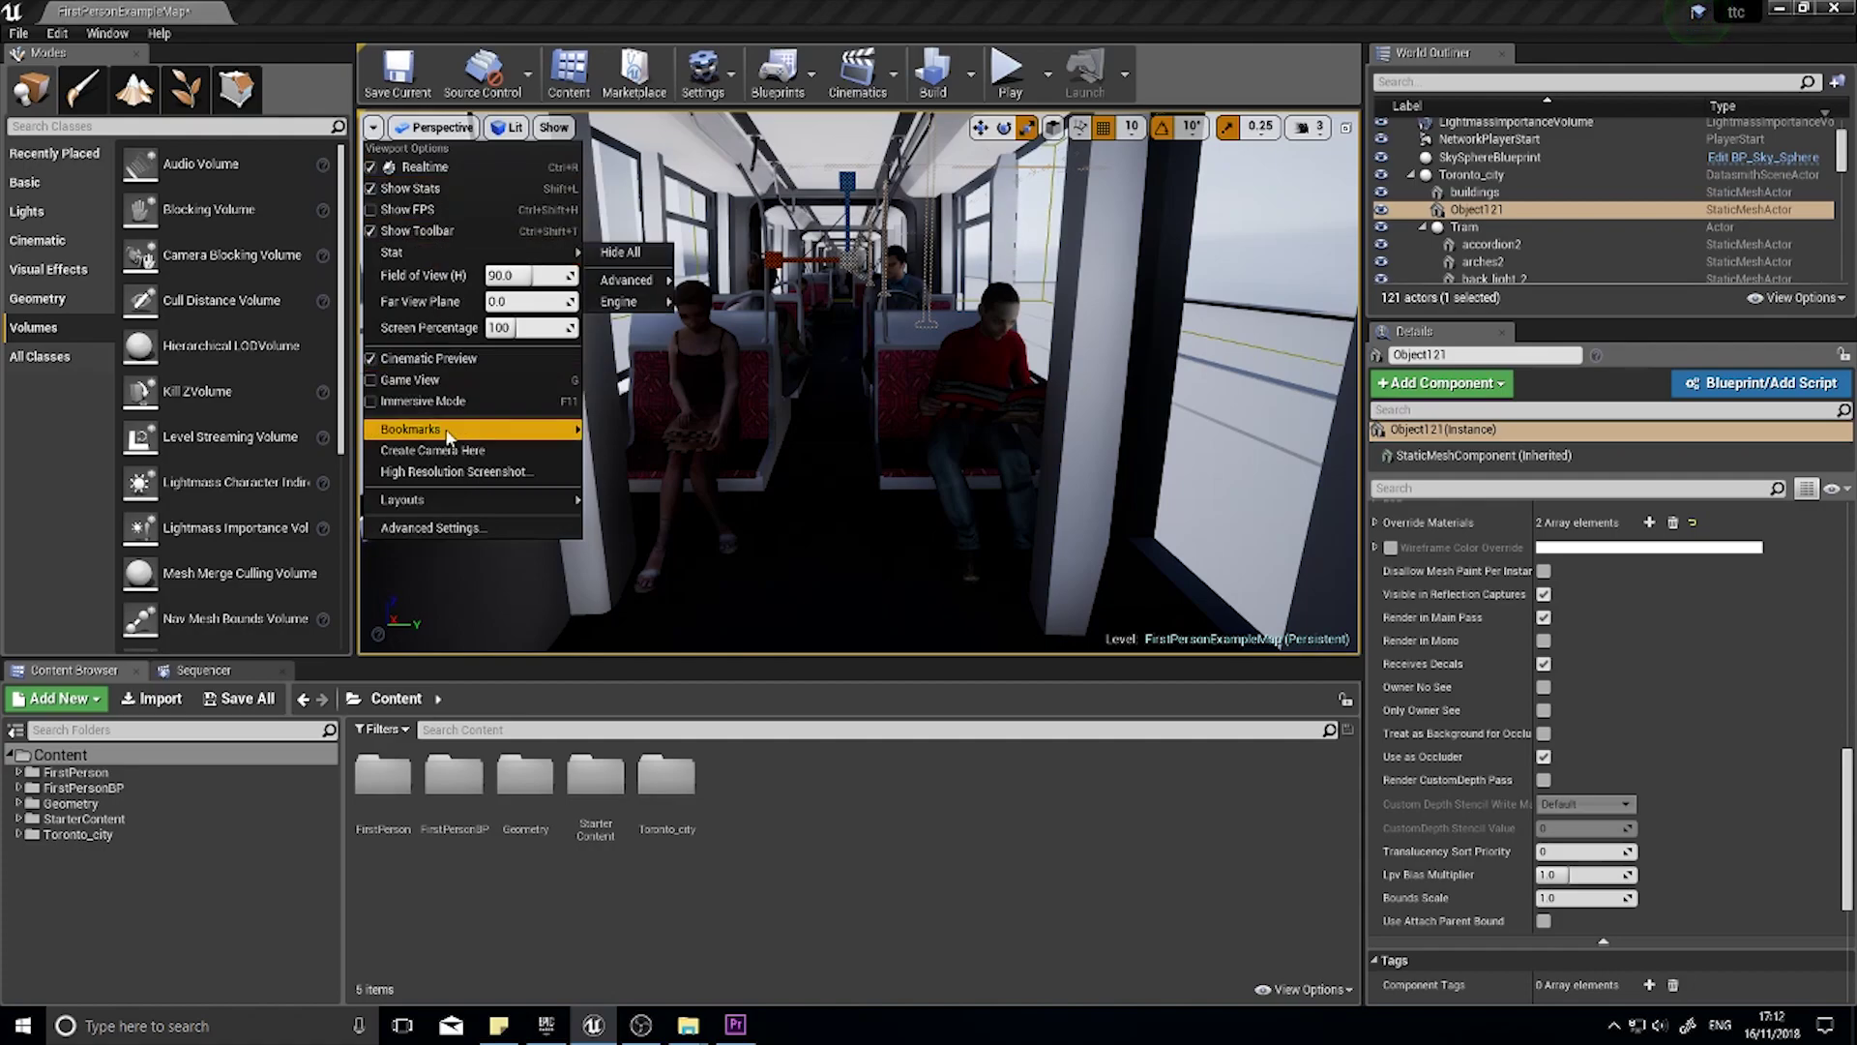
{"action": "left_click", "coordinate": [528, 473]}
{"action": "left_click_drag", "start_coordinate": [953, 403], "coordinate": [981, 560]}
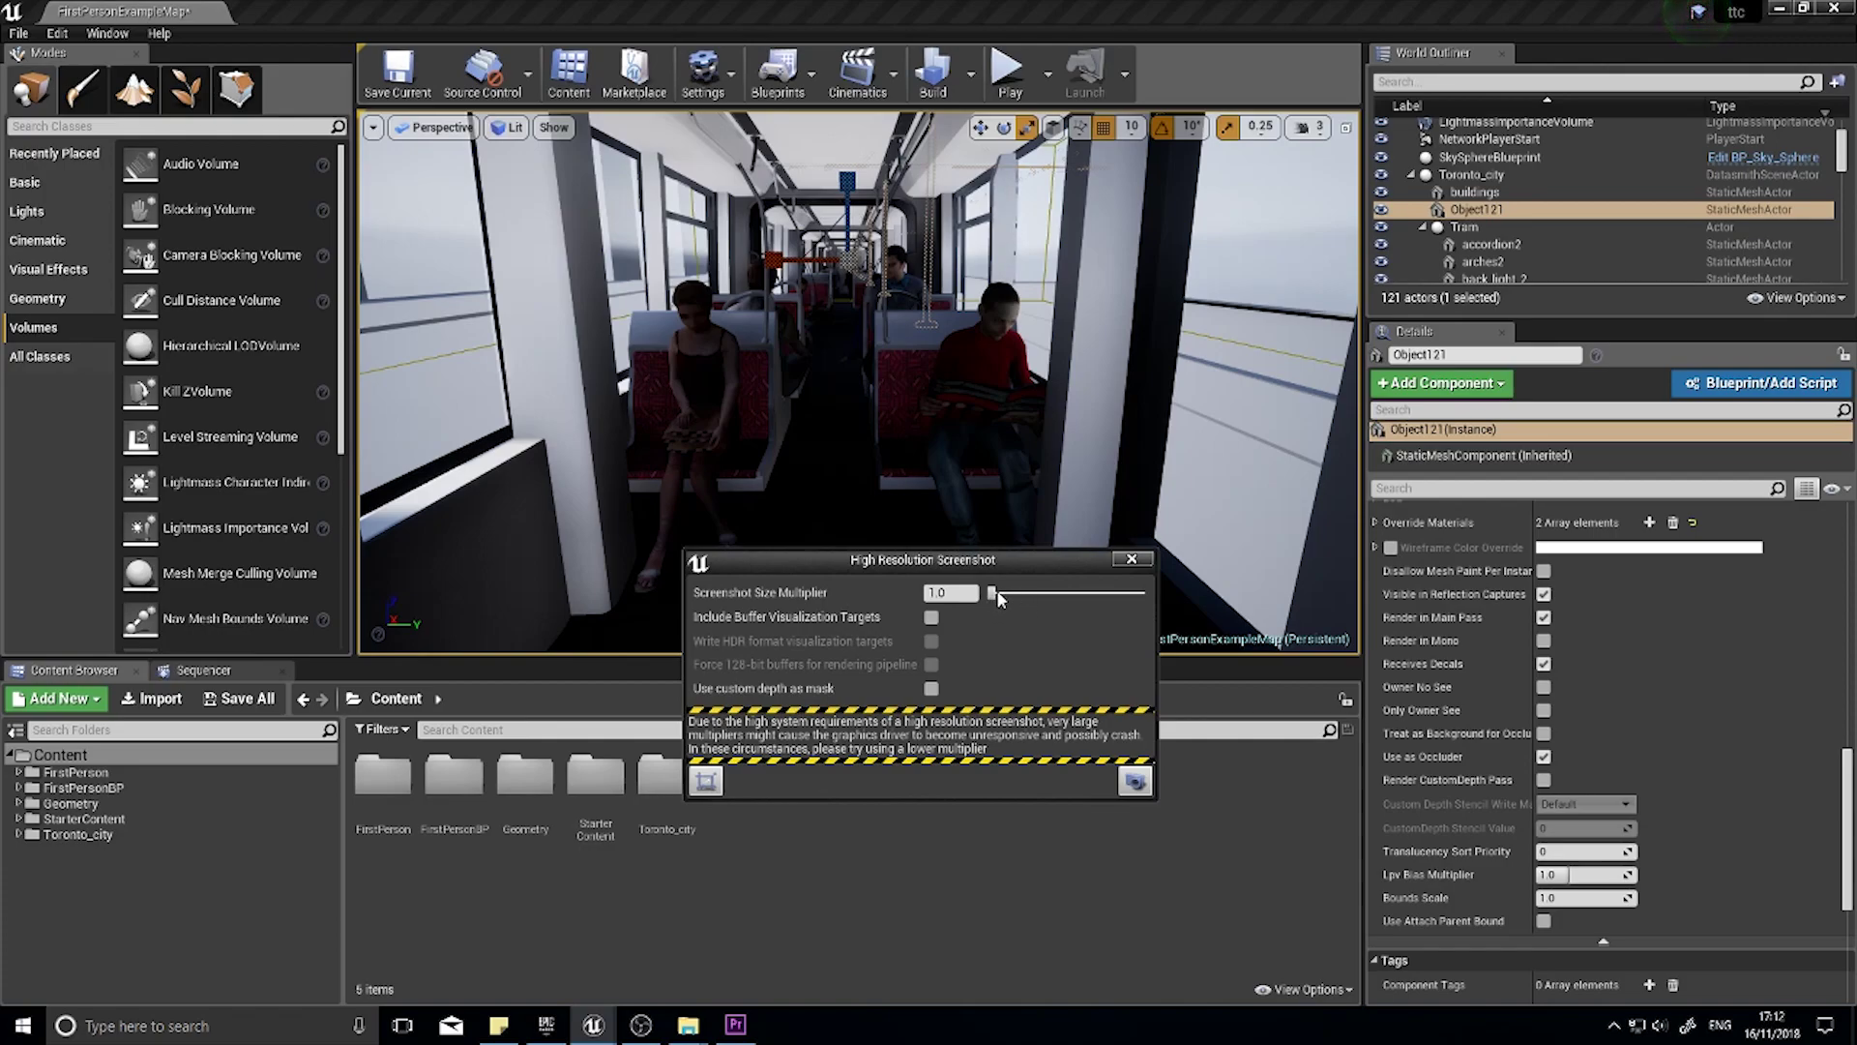
{"action": "left_click_drag", "start_coordinate": [992, 593], "coordinate": [1055, 597]}
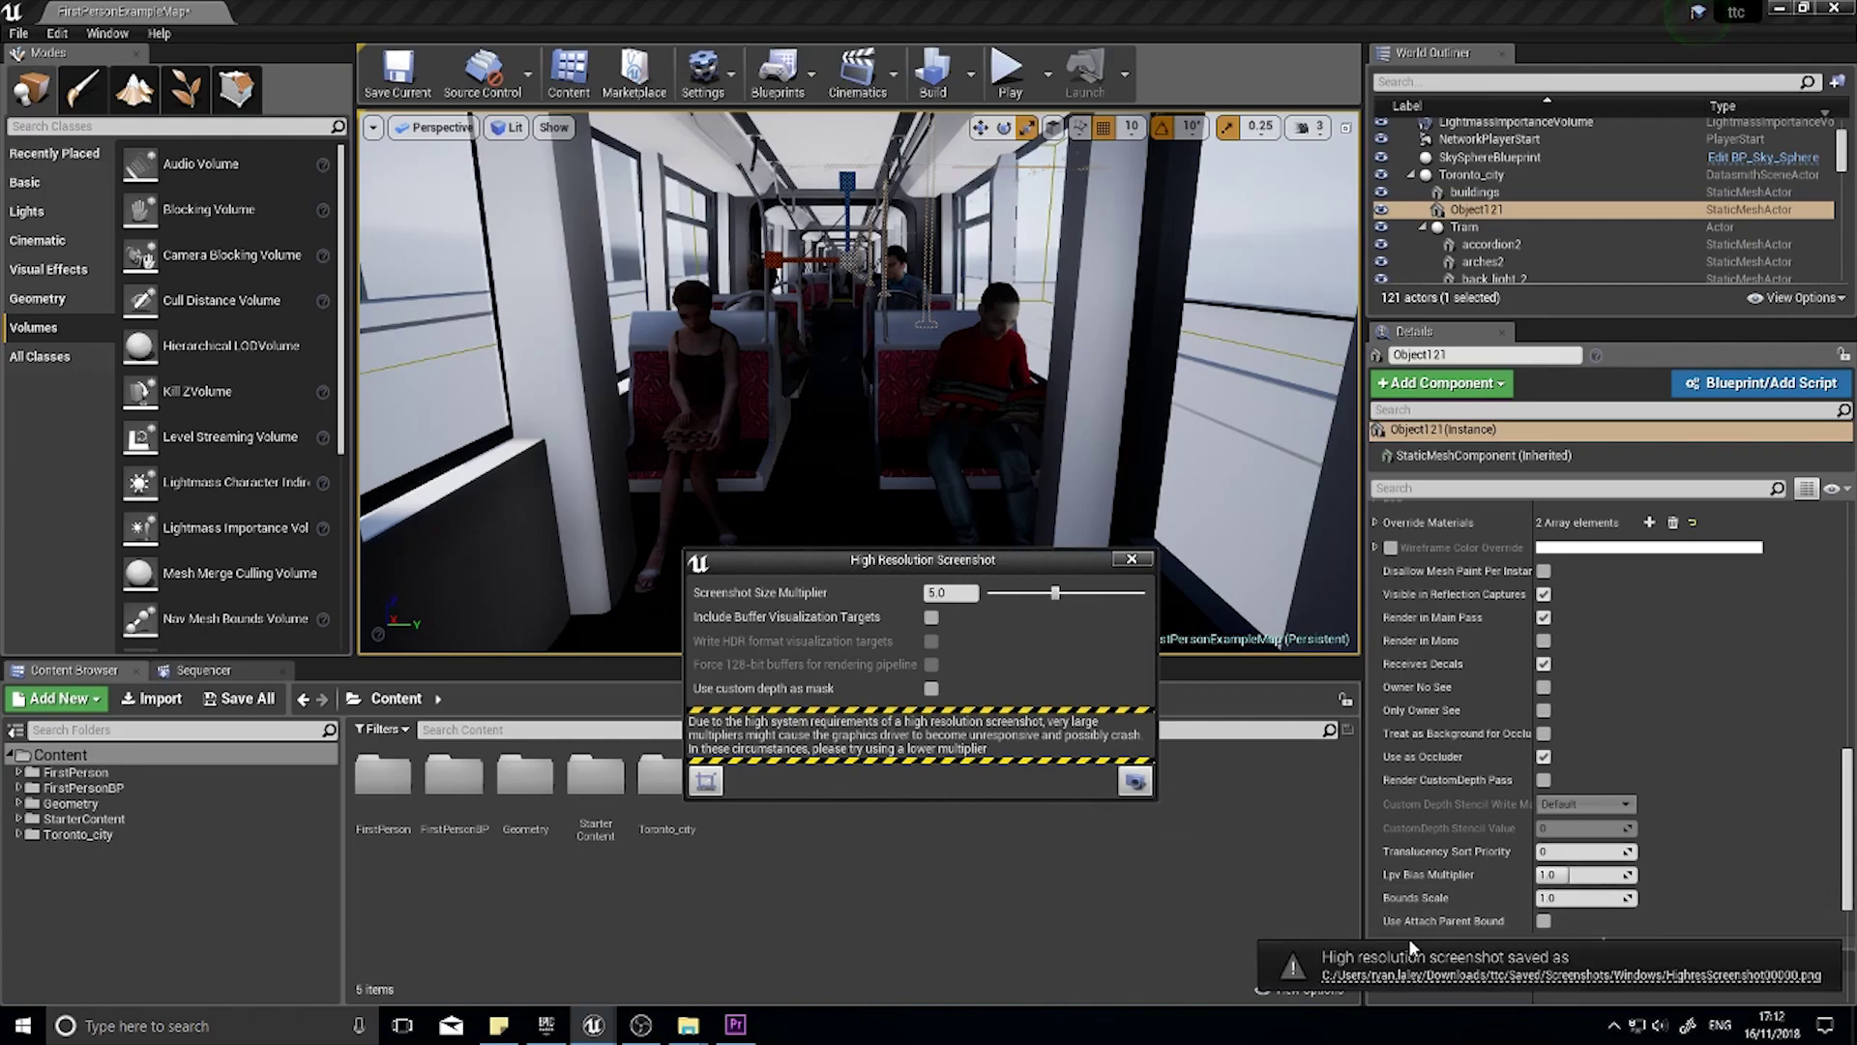
Step: Open the saved high resolution image and compare its close-up seat and passenger detail with the standard screenshot
{"action": "left_click", "coordinate": [1451, 976]}
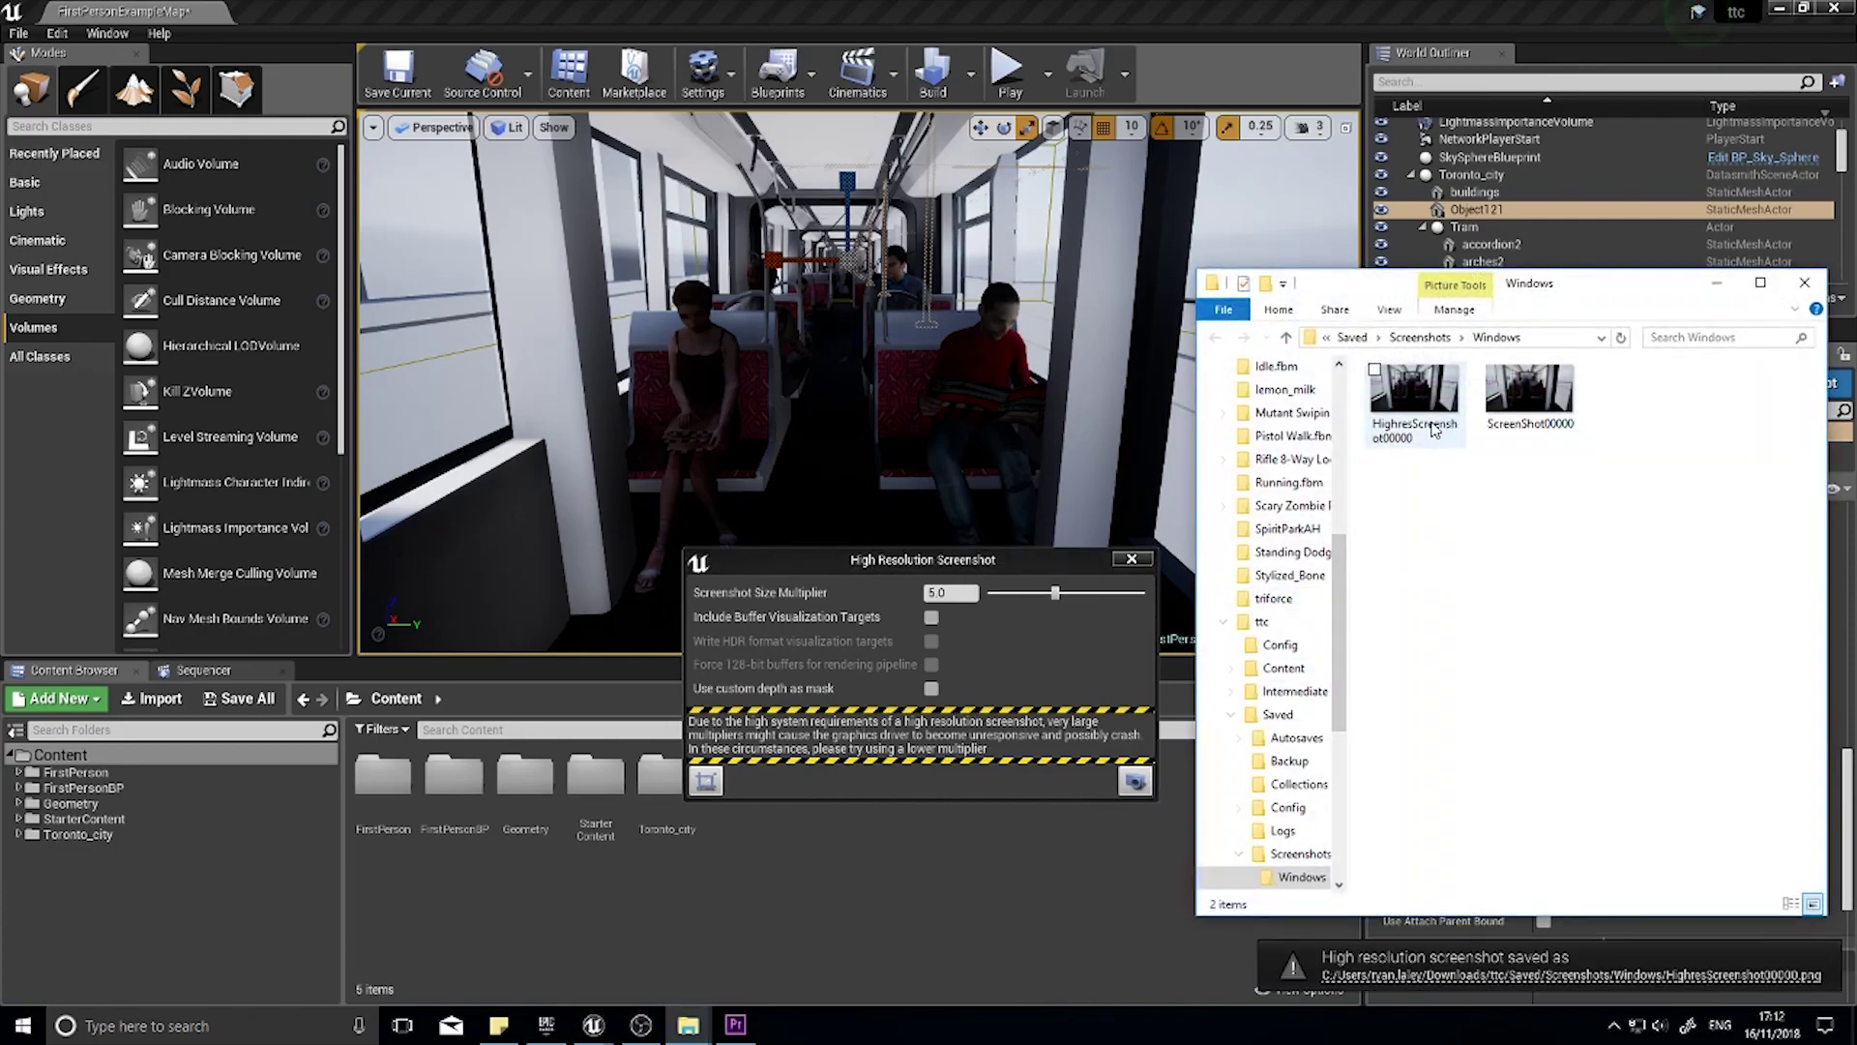
{"action": "double_click", "coordinate": [1429, 406]}
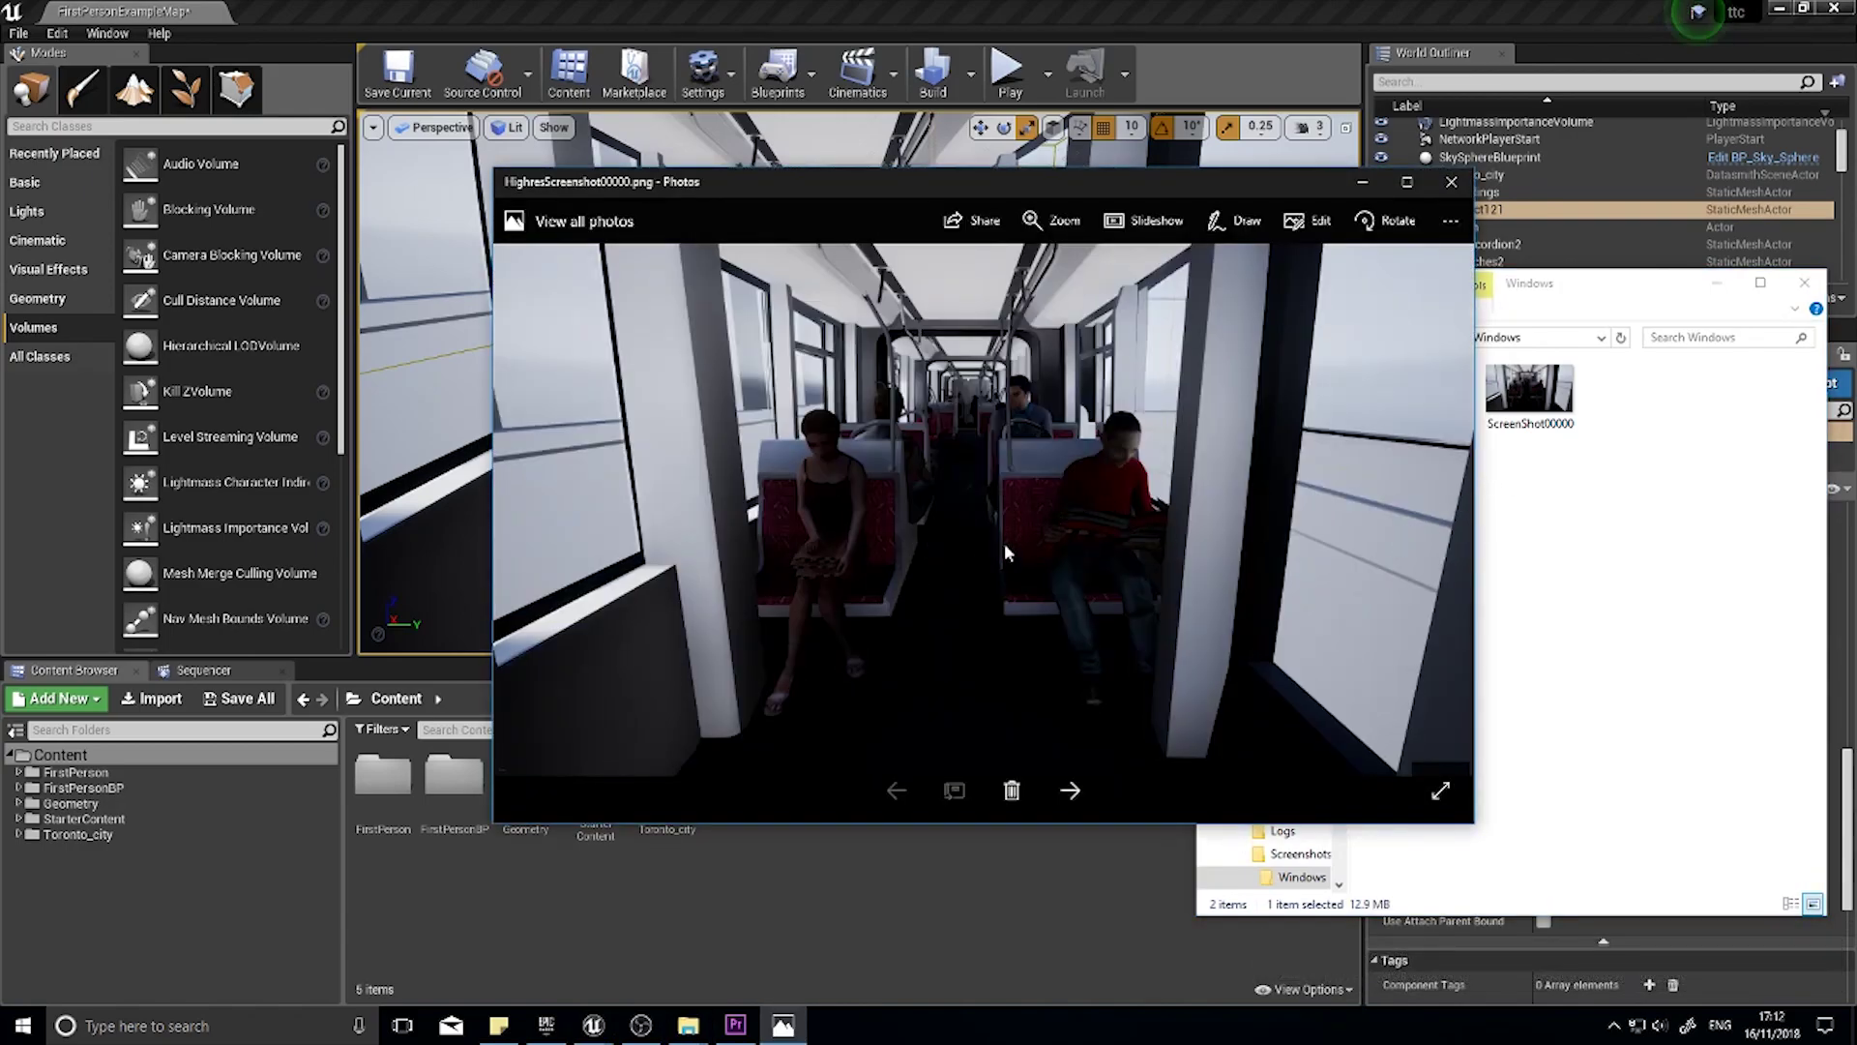
{"action": "scroll", "coordinate": [1036, 555], "scroll_direction": "up", "scroll_amount": 5}
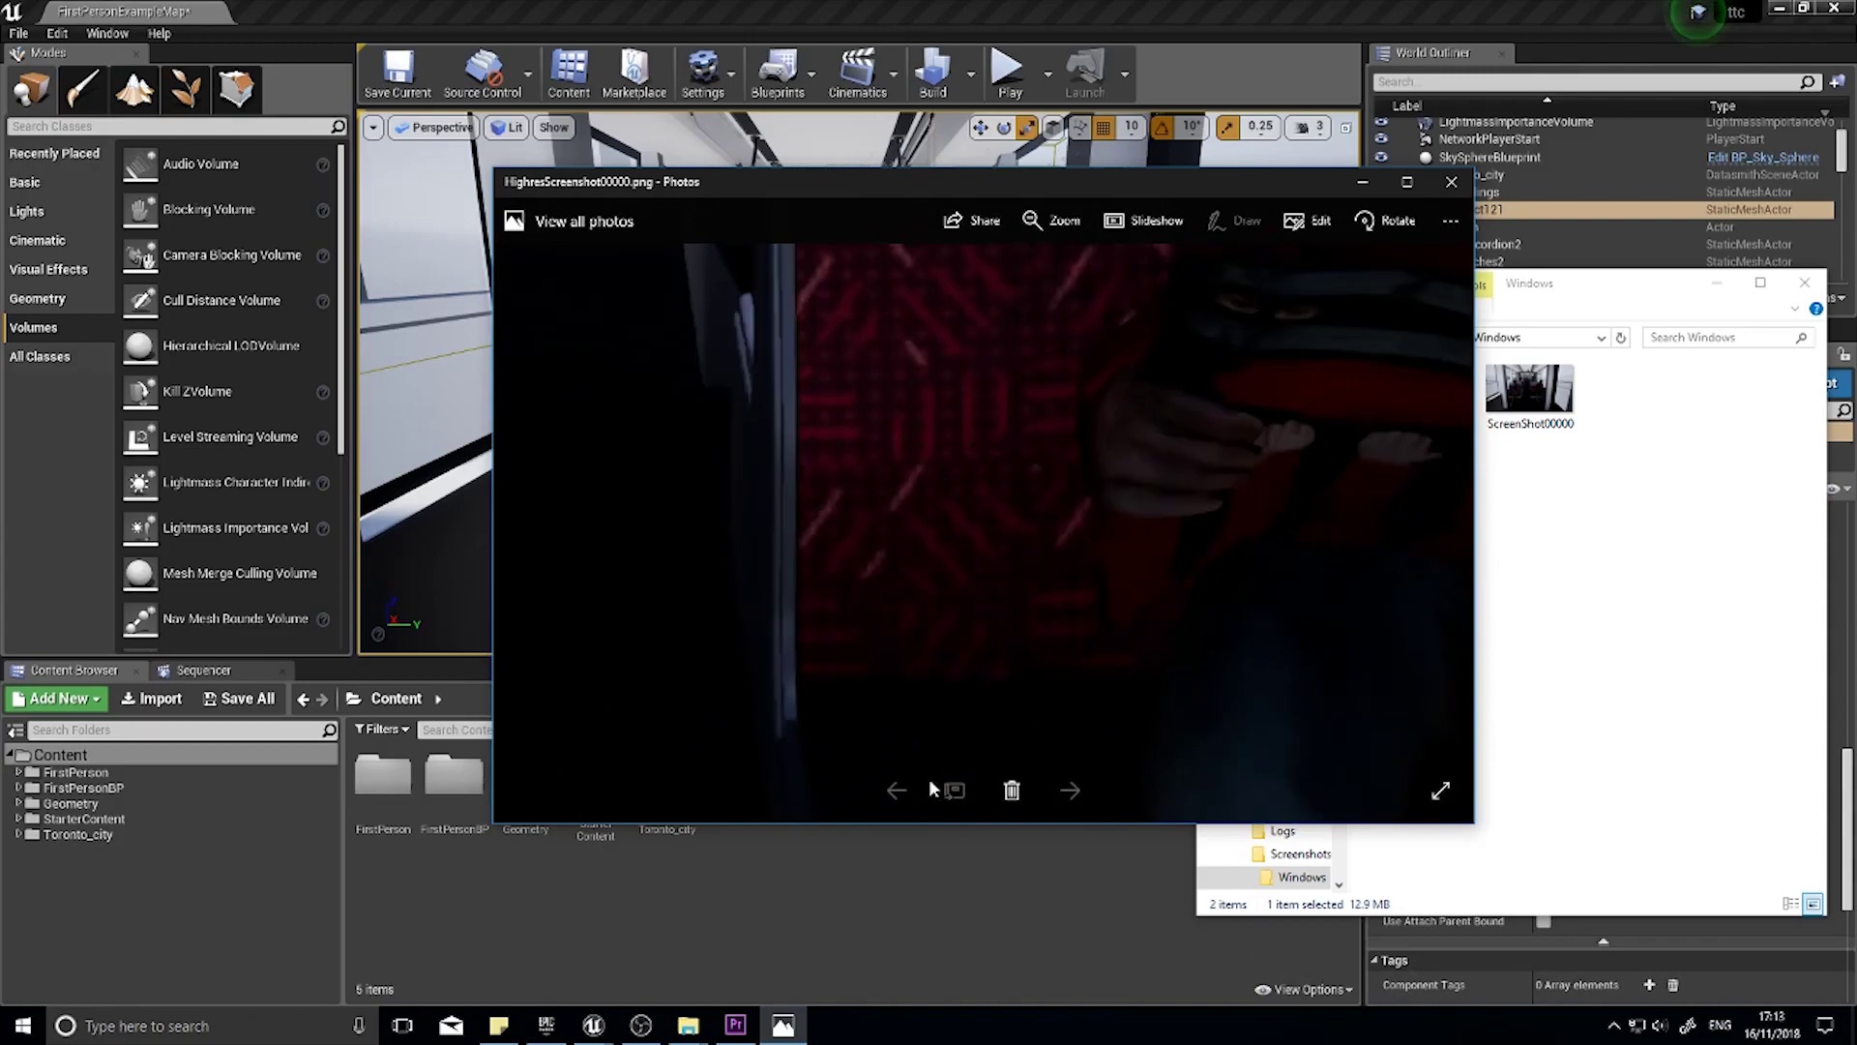
{"action": "scroll", "coordinate": [943, 659], "scroll_direction": "down", "scroll_amount": 1}
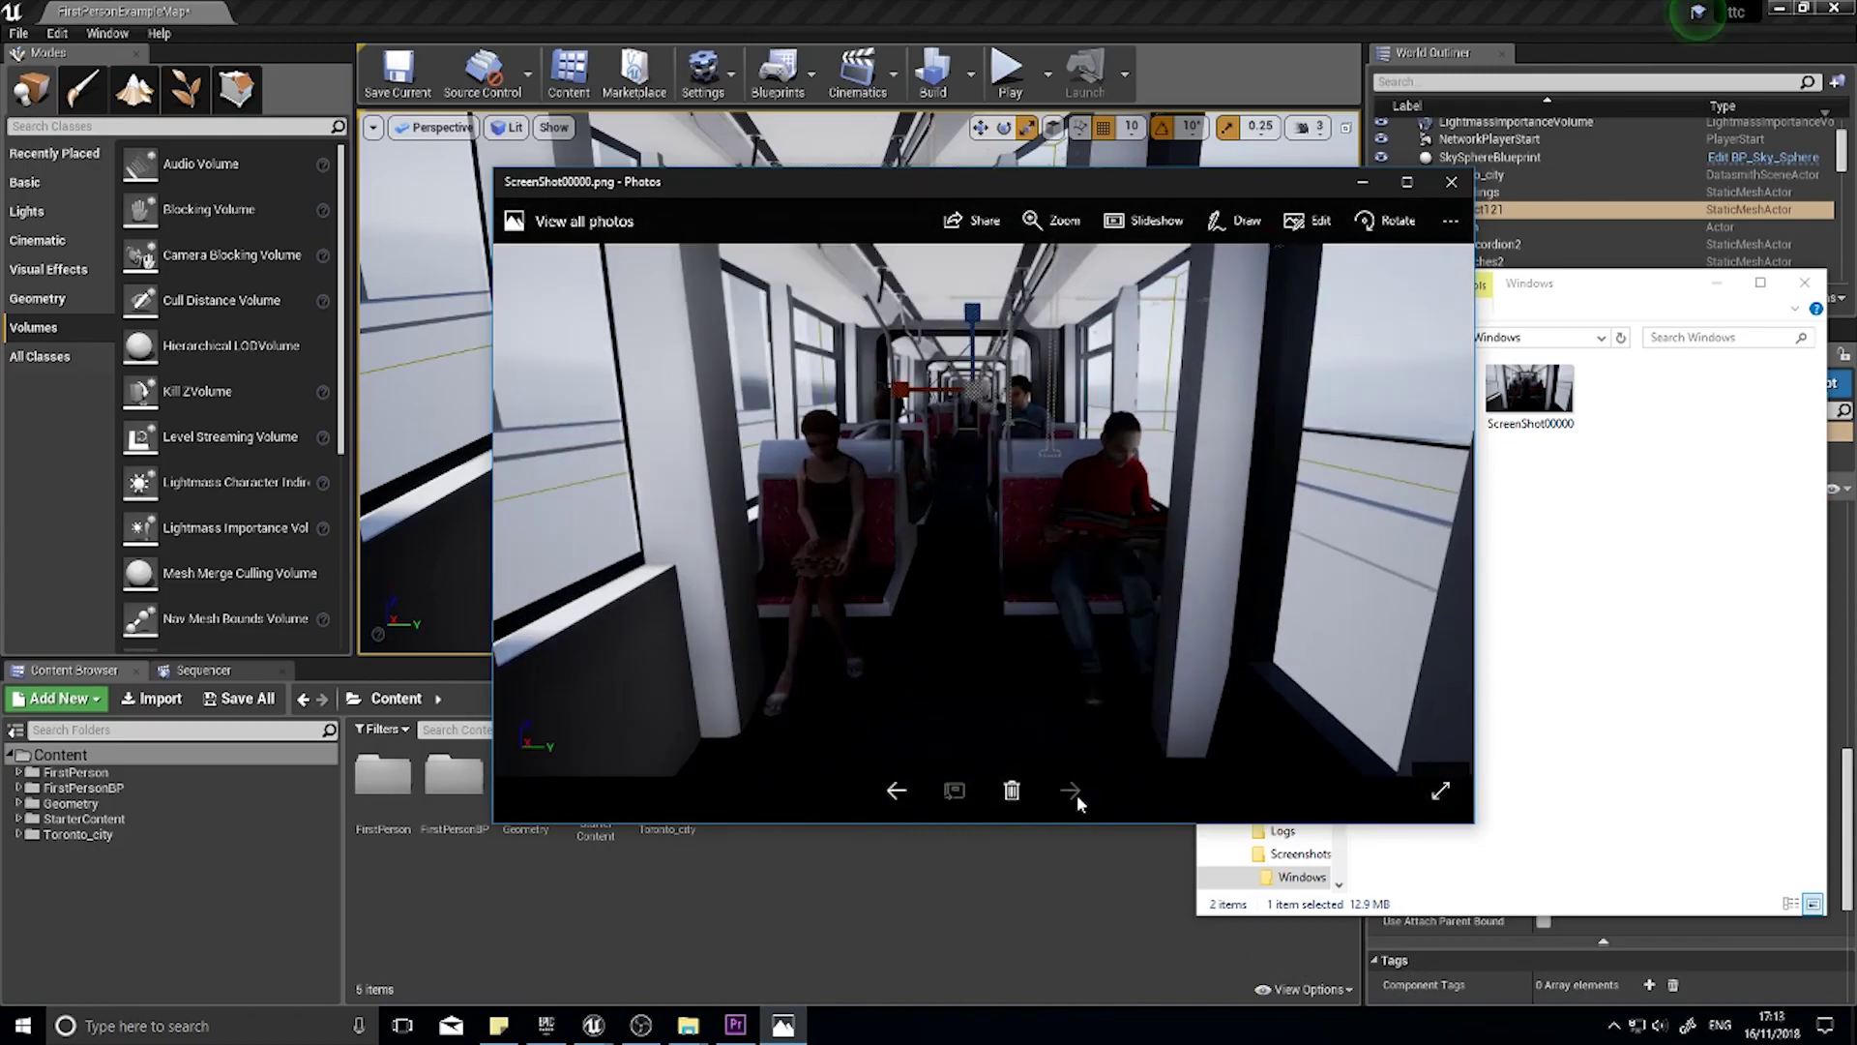
{"action": "scroll", "coordinate": [1022, 515], "scroll_direction": "up", "scroll_amount": 5}
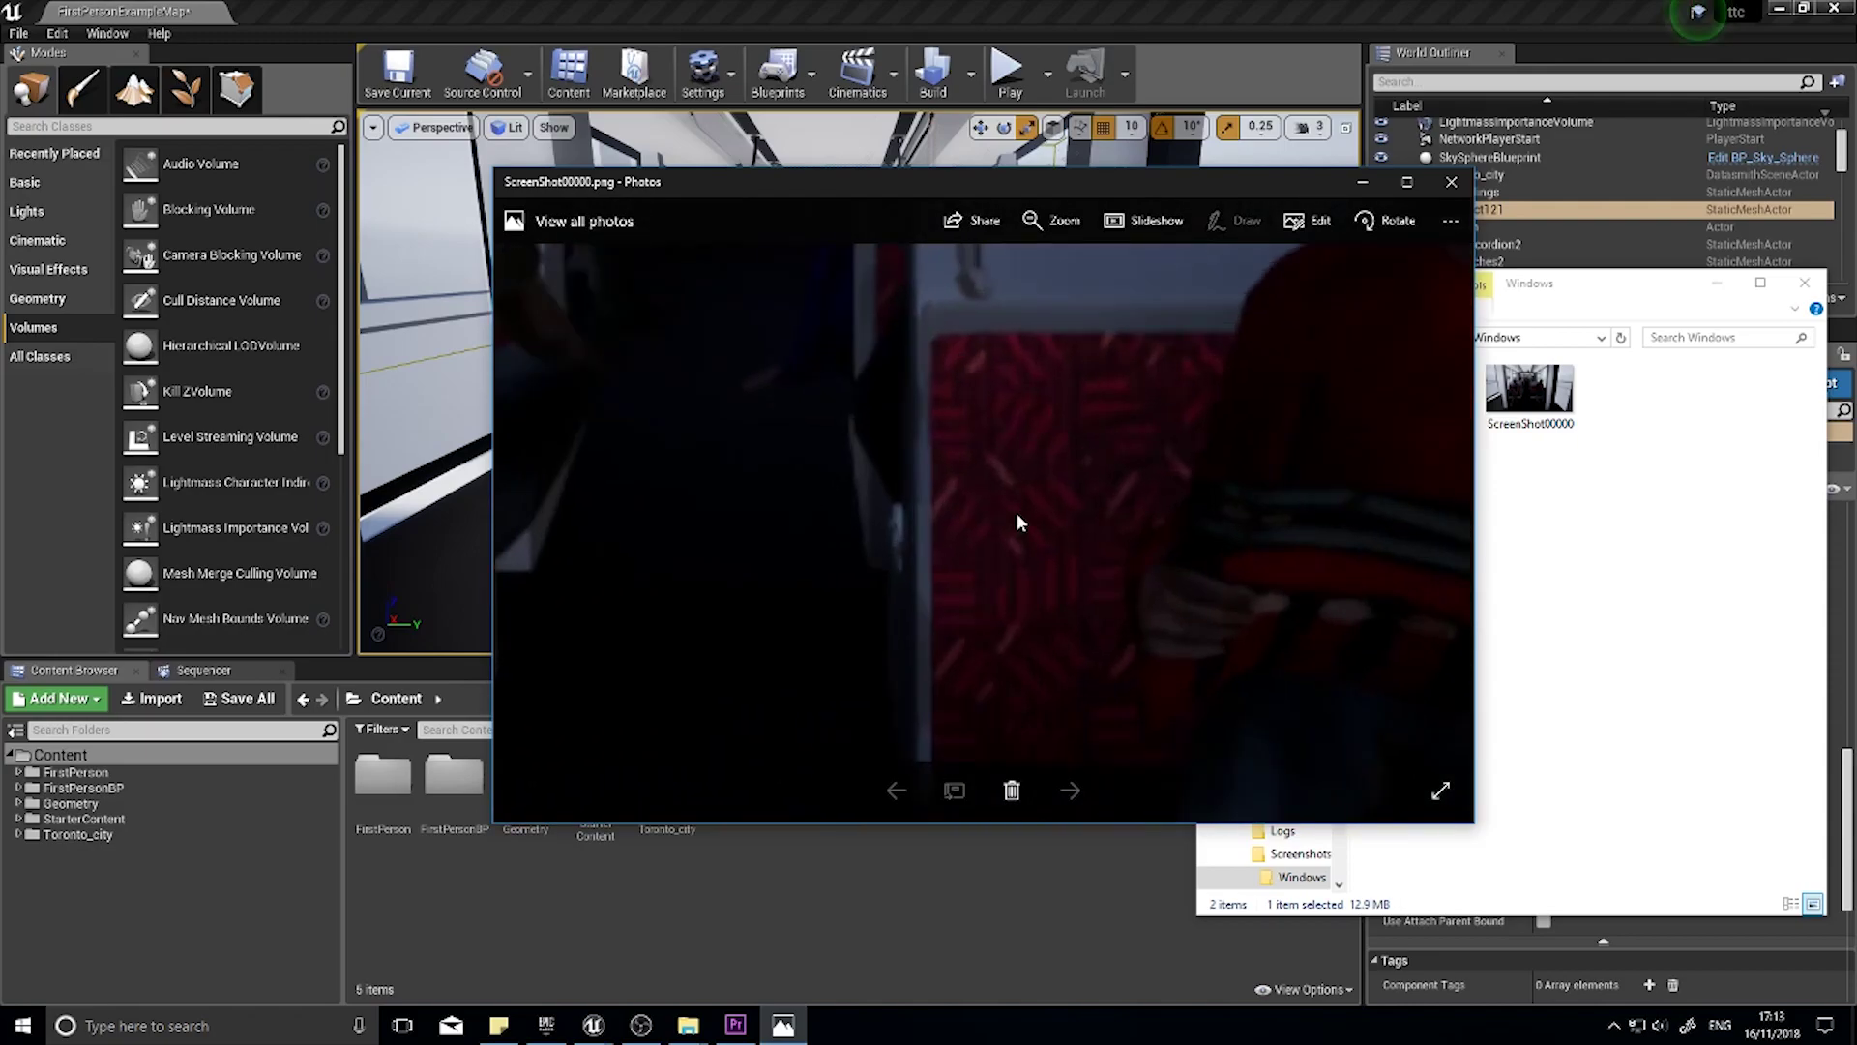
{"action": "scroll", "coordinate": [1019, 542], "scroll_direction": "down", "scroll_amount": 1}
{"action": "scroll", "coordinate": [1026, 561], "scroll_direction": "down", "scroll_amount": 2}
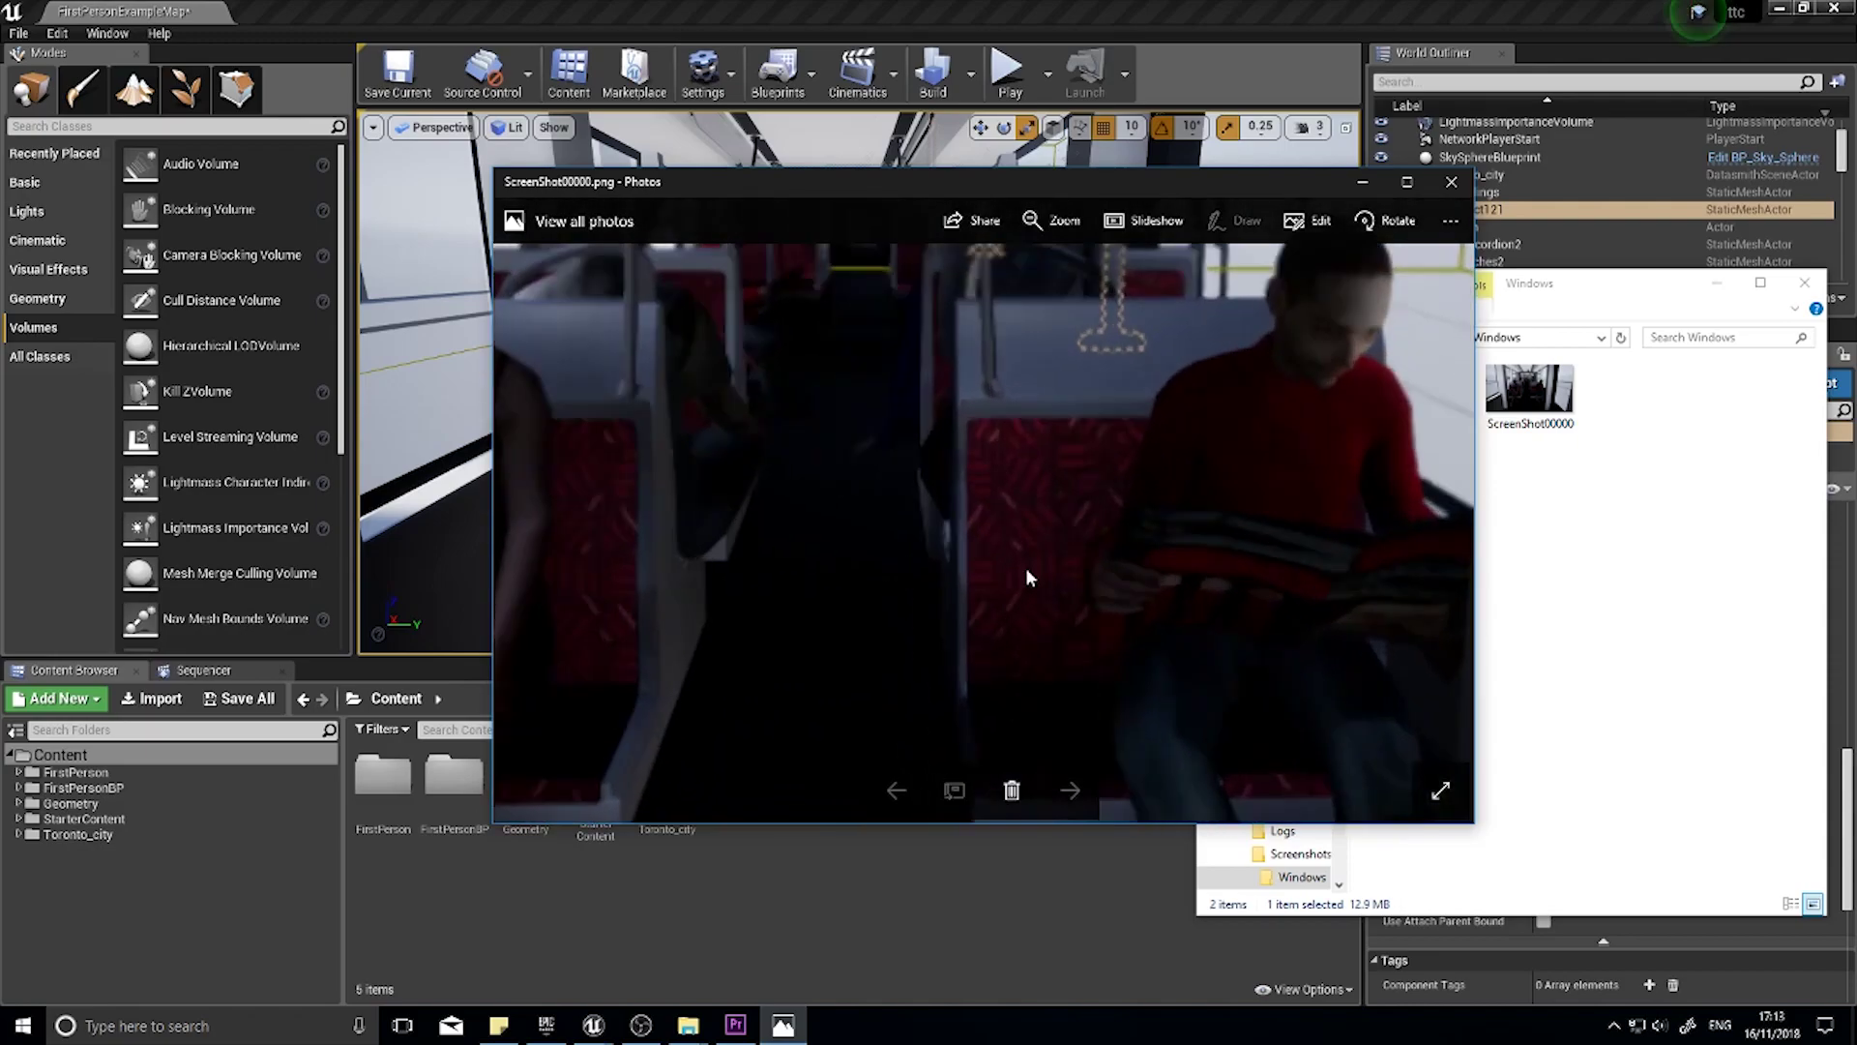
{"action": "scroll", "coordinate": [1025, 567], "scroll_direction": "up", "scroll_amount": 2}
{"action": "scroll", "coordinate": [1007, 433], "scroll_direction": "down", "scroll_amount": 3}
{"action": "scroll", "coordinate": [1013, 496], "scroll_direction": "down", "scroll_amount": 4}
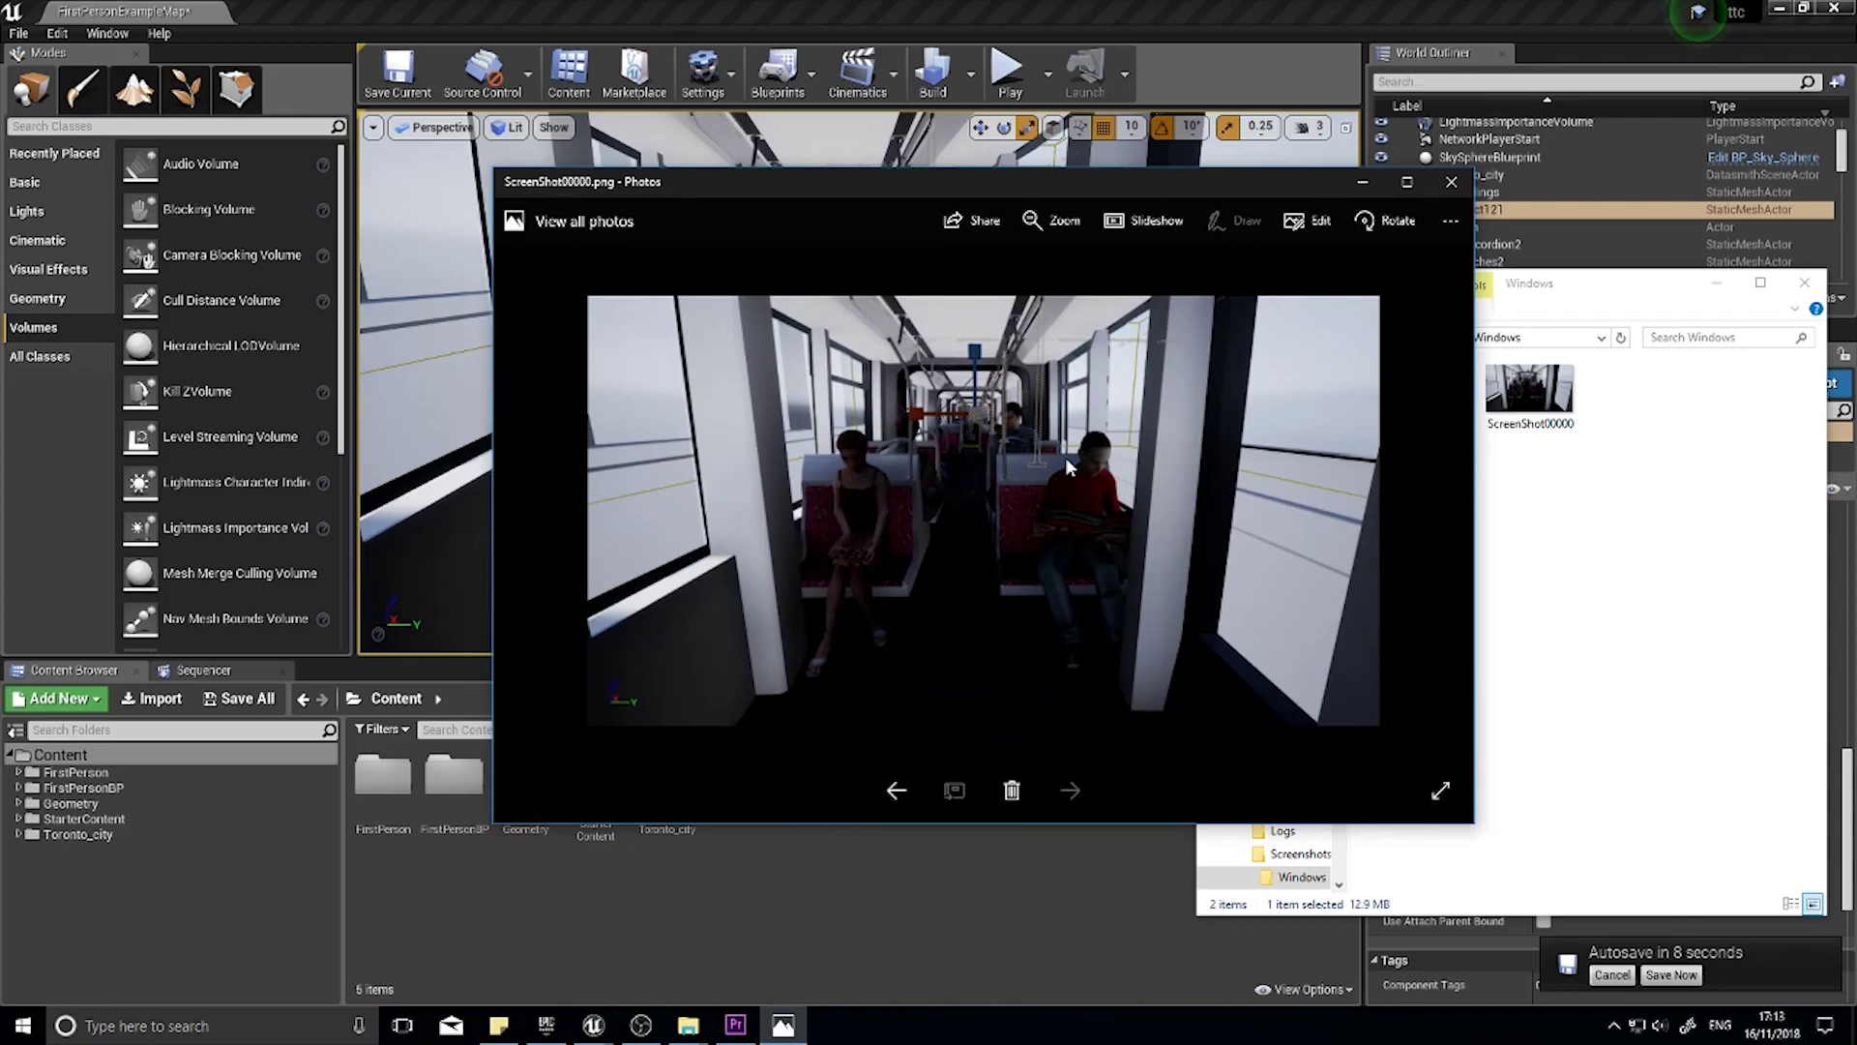
Step: Close the image viewer and delete both saved screenshots from the Windows screenshots folder
{"action": "left_click", "coordinate": [1451, 182]}
{"action": "key", "text": "ctrl+a"}
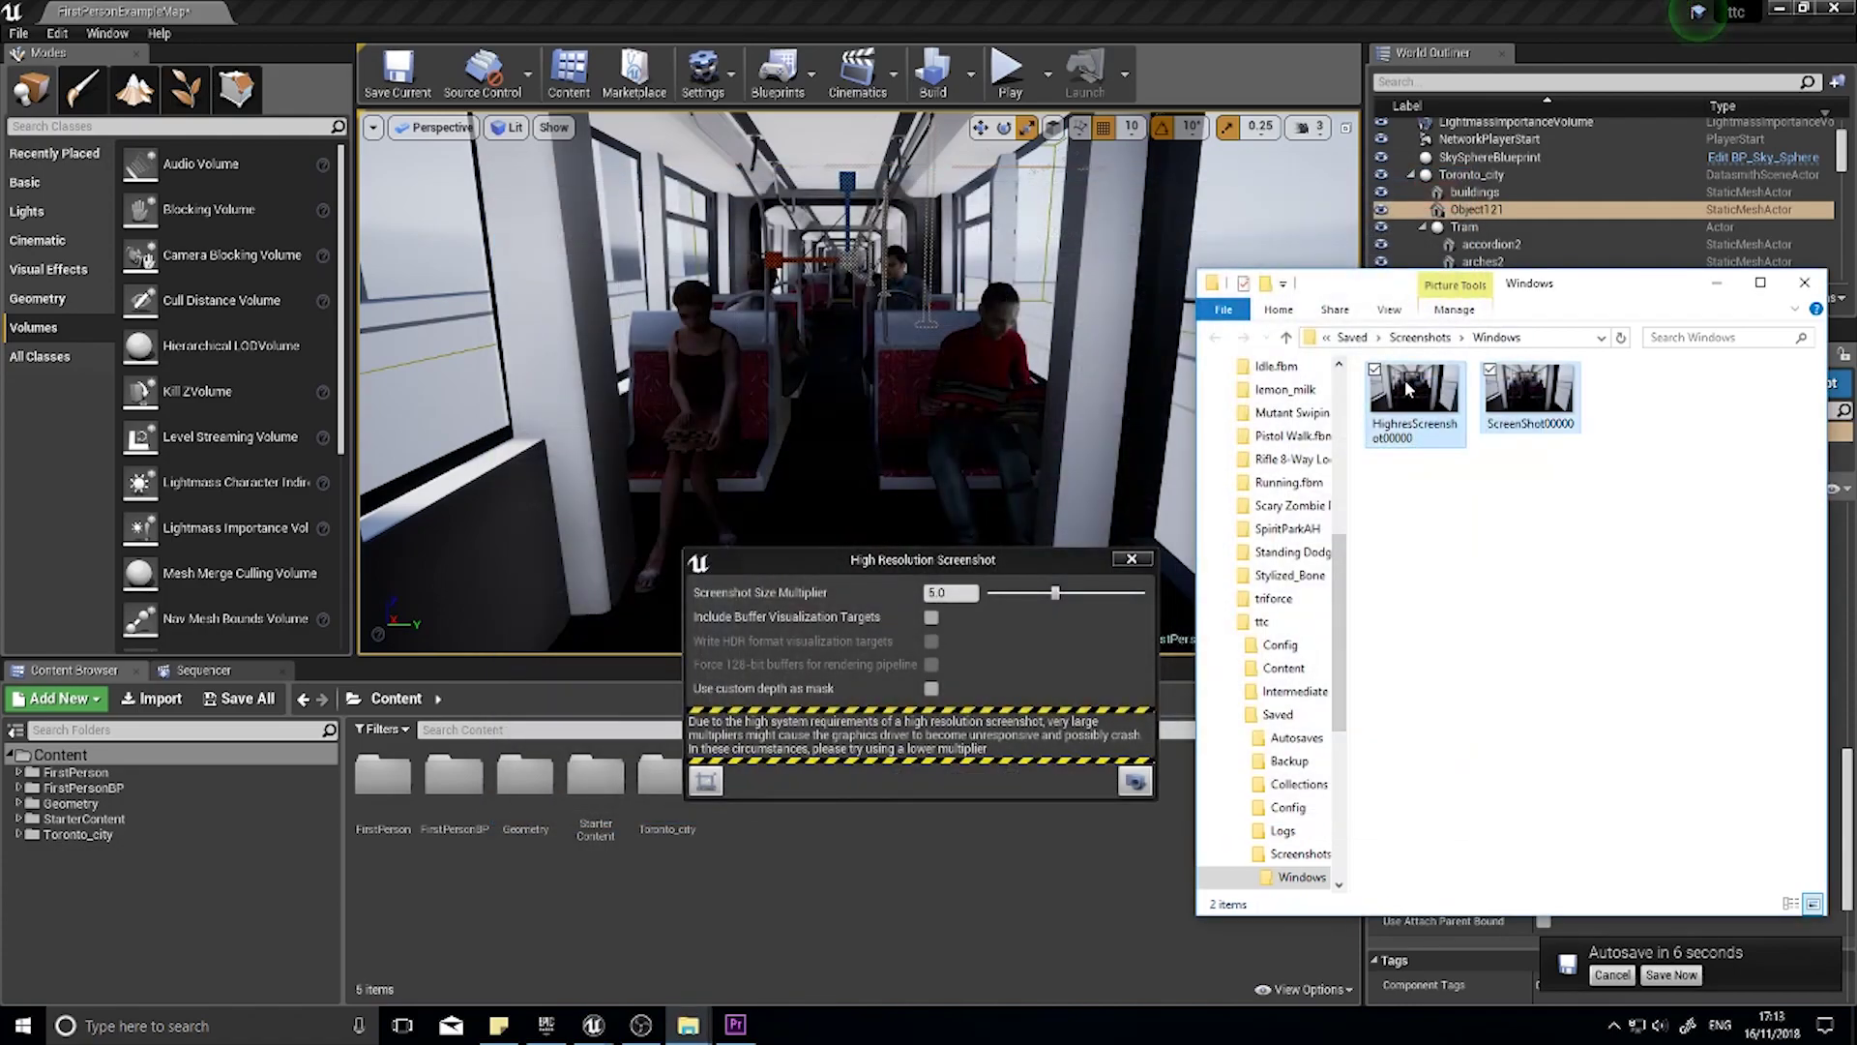
{"action": "key", "text": "Delete"}
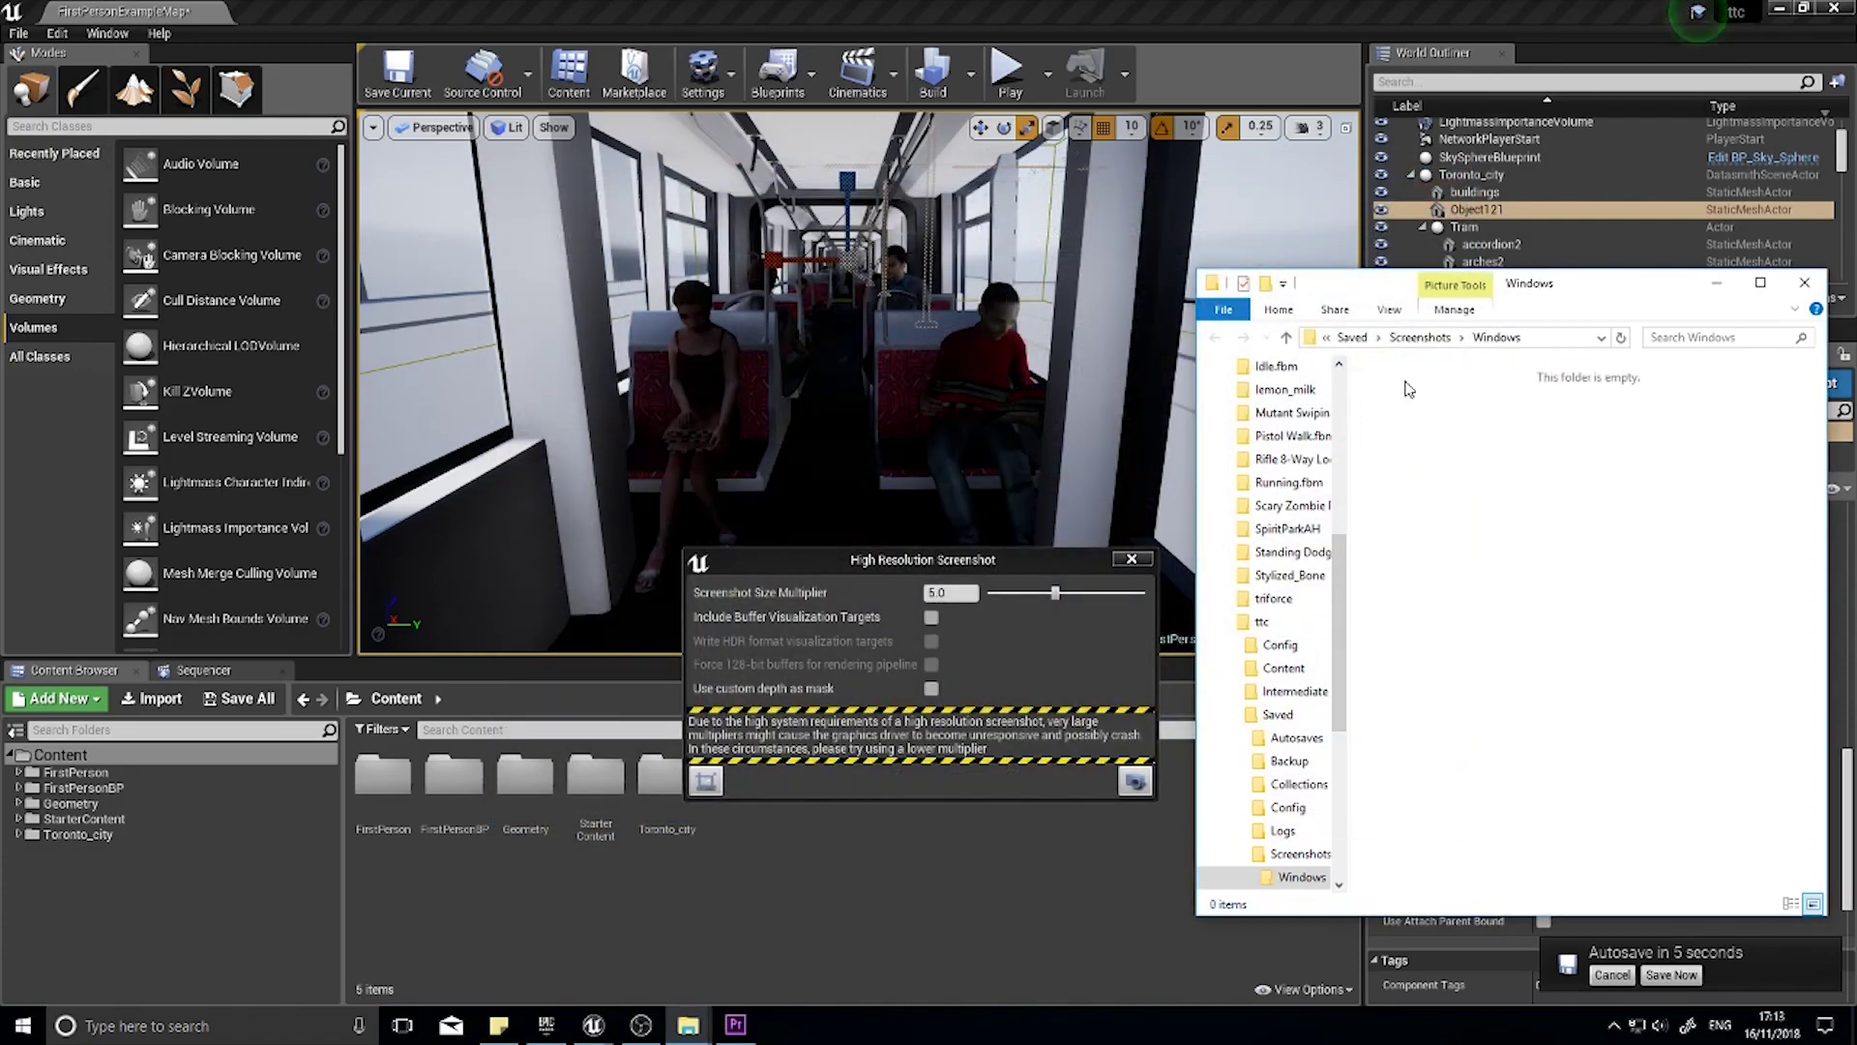
Step: Preview custom depth as mask, switch it back off, and enable Include Buffer Visualization Targets for the high resolution screenshot
{"action": "left_click", "coordinate": [1082, 682]}
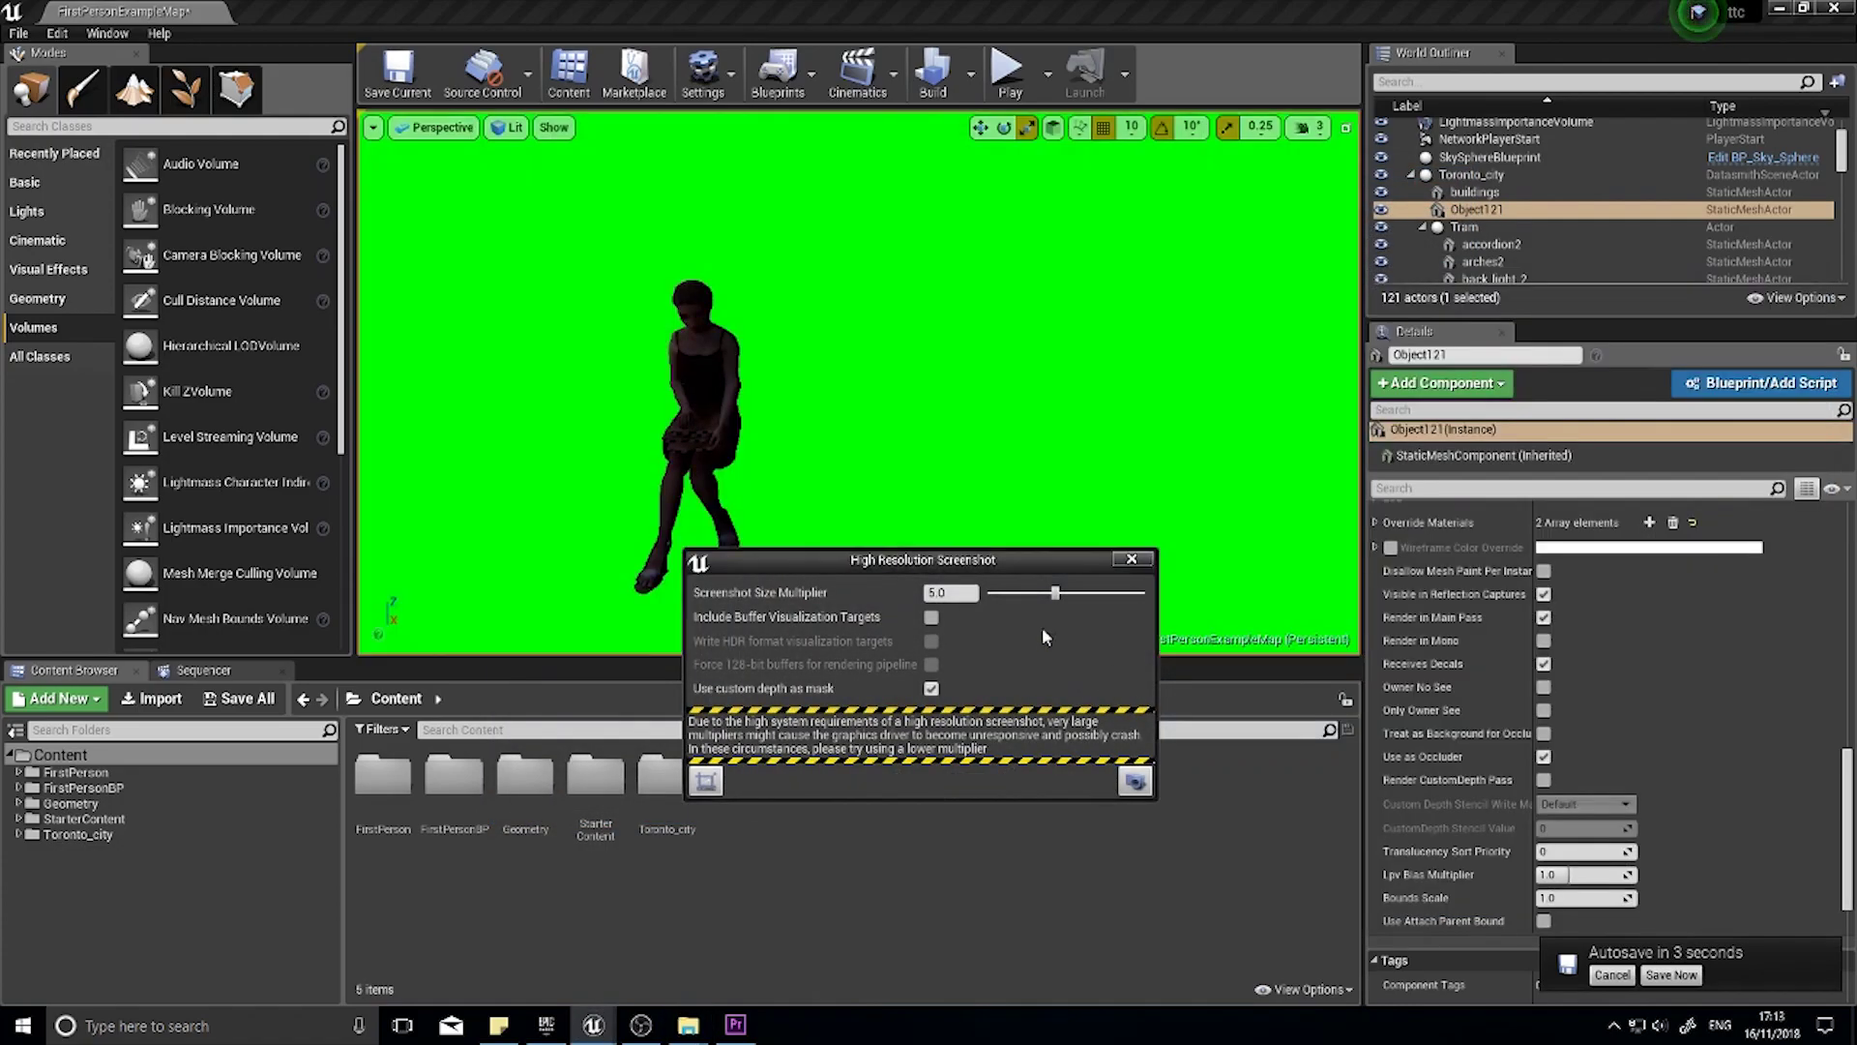
{"action": "left_click", "coordinate": [930, 689]}
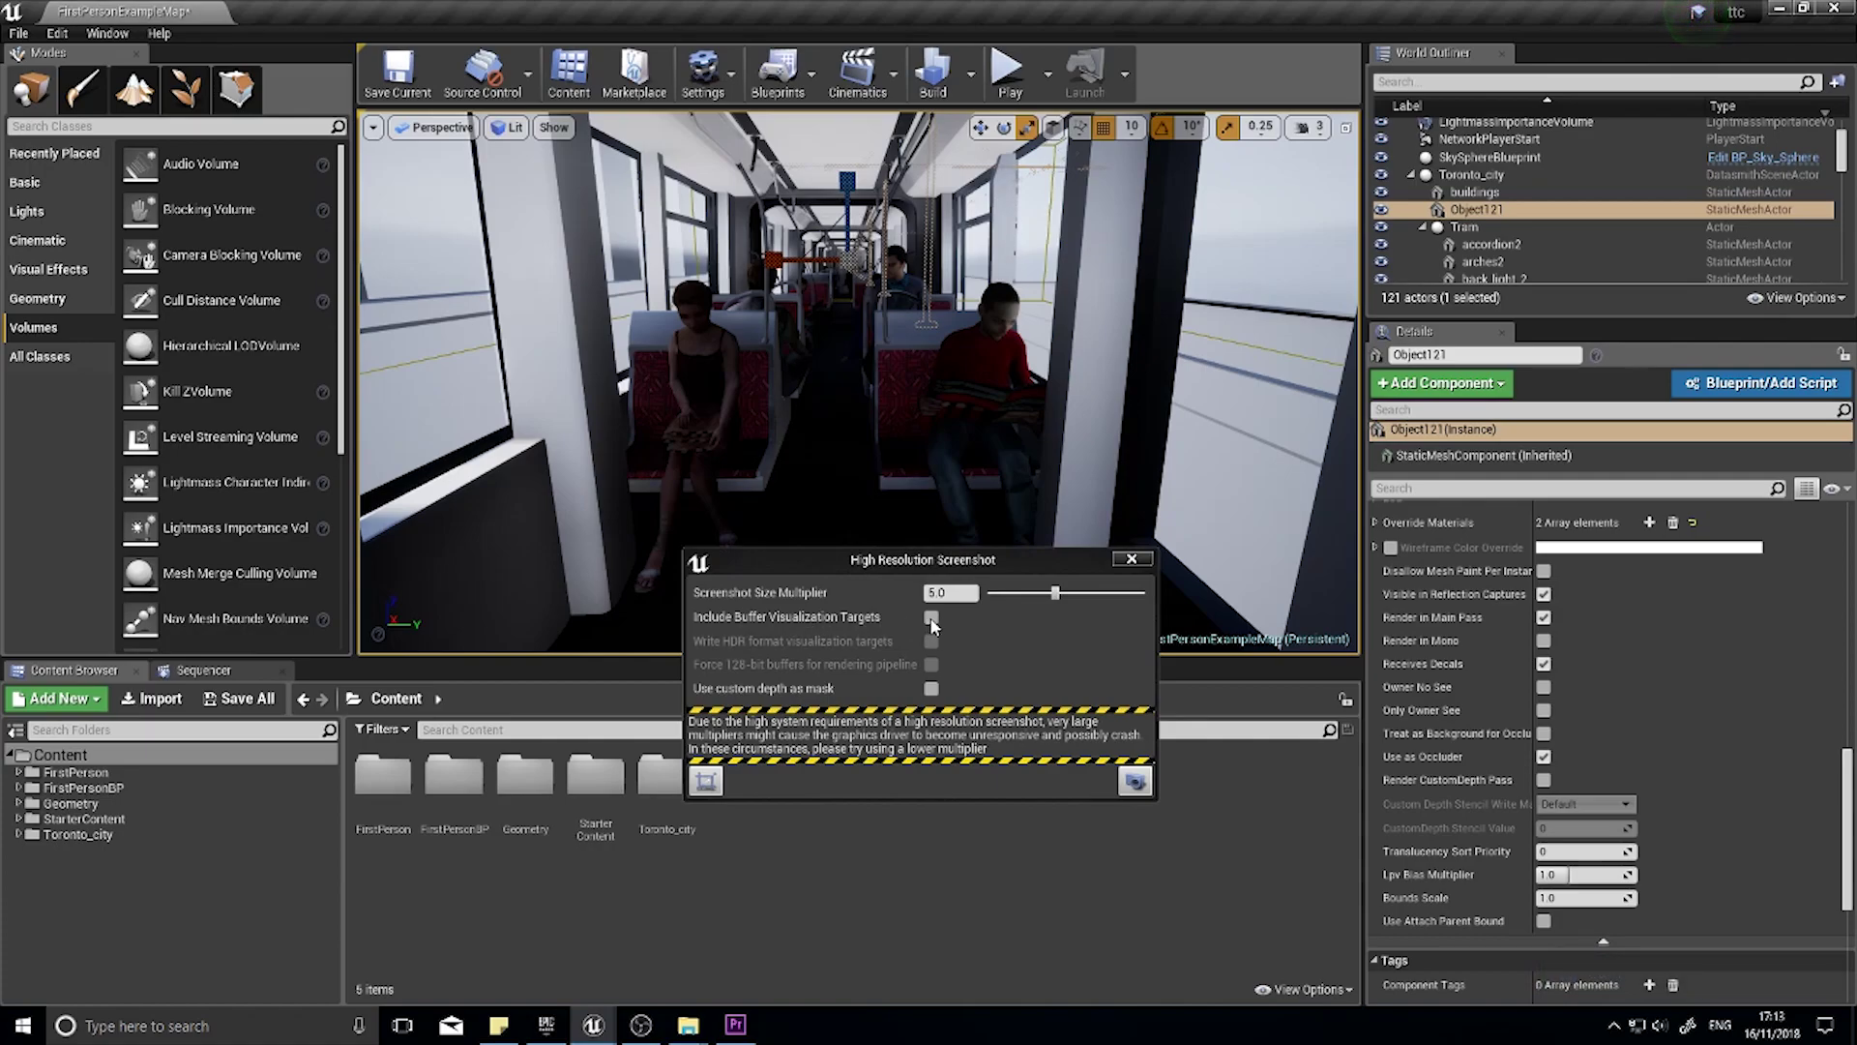
{"action": "left_click", "coordinate": [932, 618]}
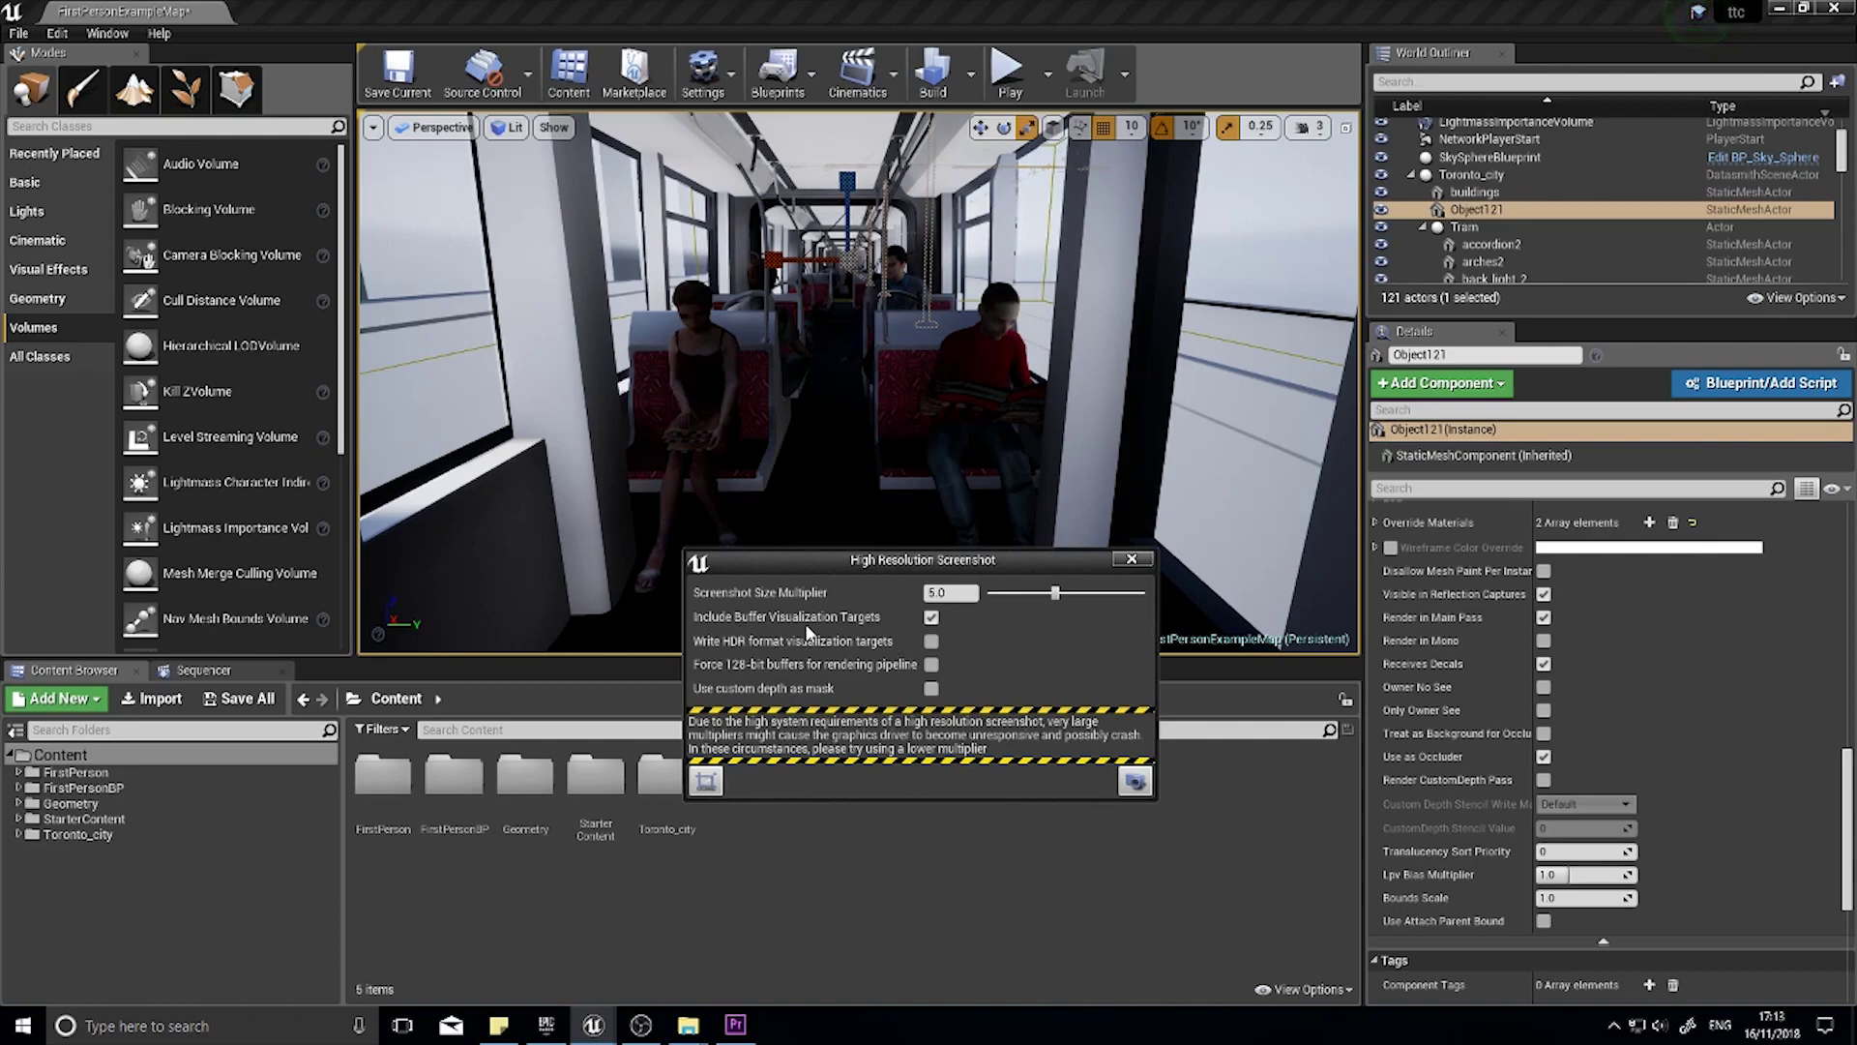
Step: Preview the viewport in the Metallic, Opacity and Roughness buffer visualization modes
{"action": "left_click", "coordinate": [506, 129]}
{"action": "mouse_move", "coordinate": [571, 382]}
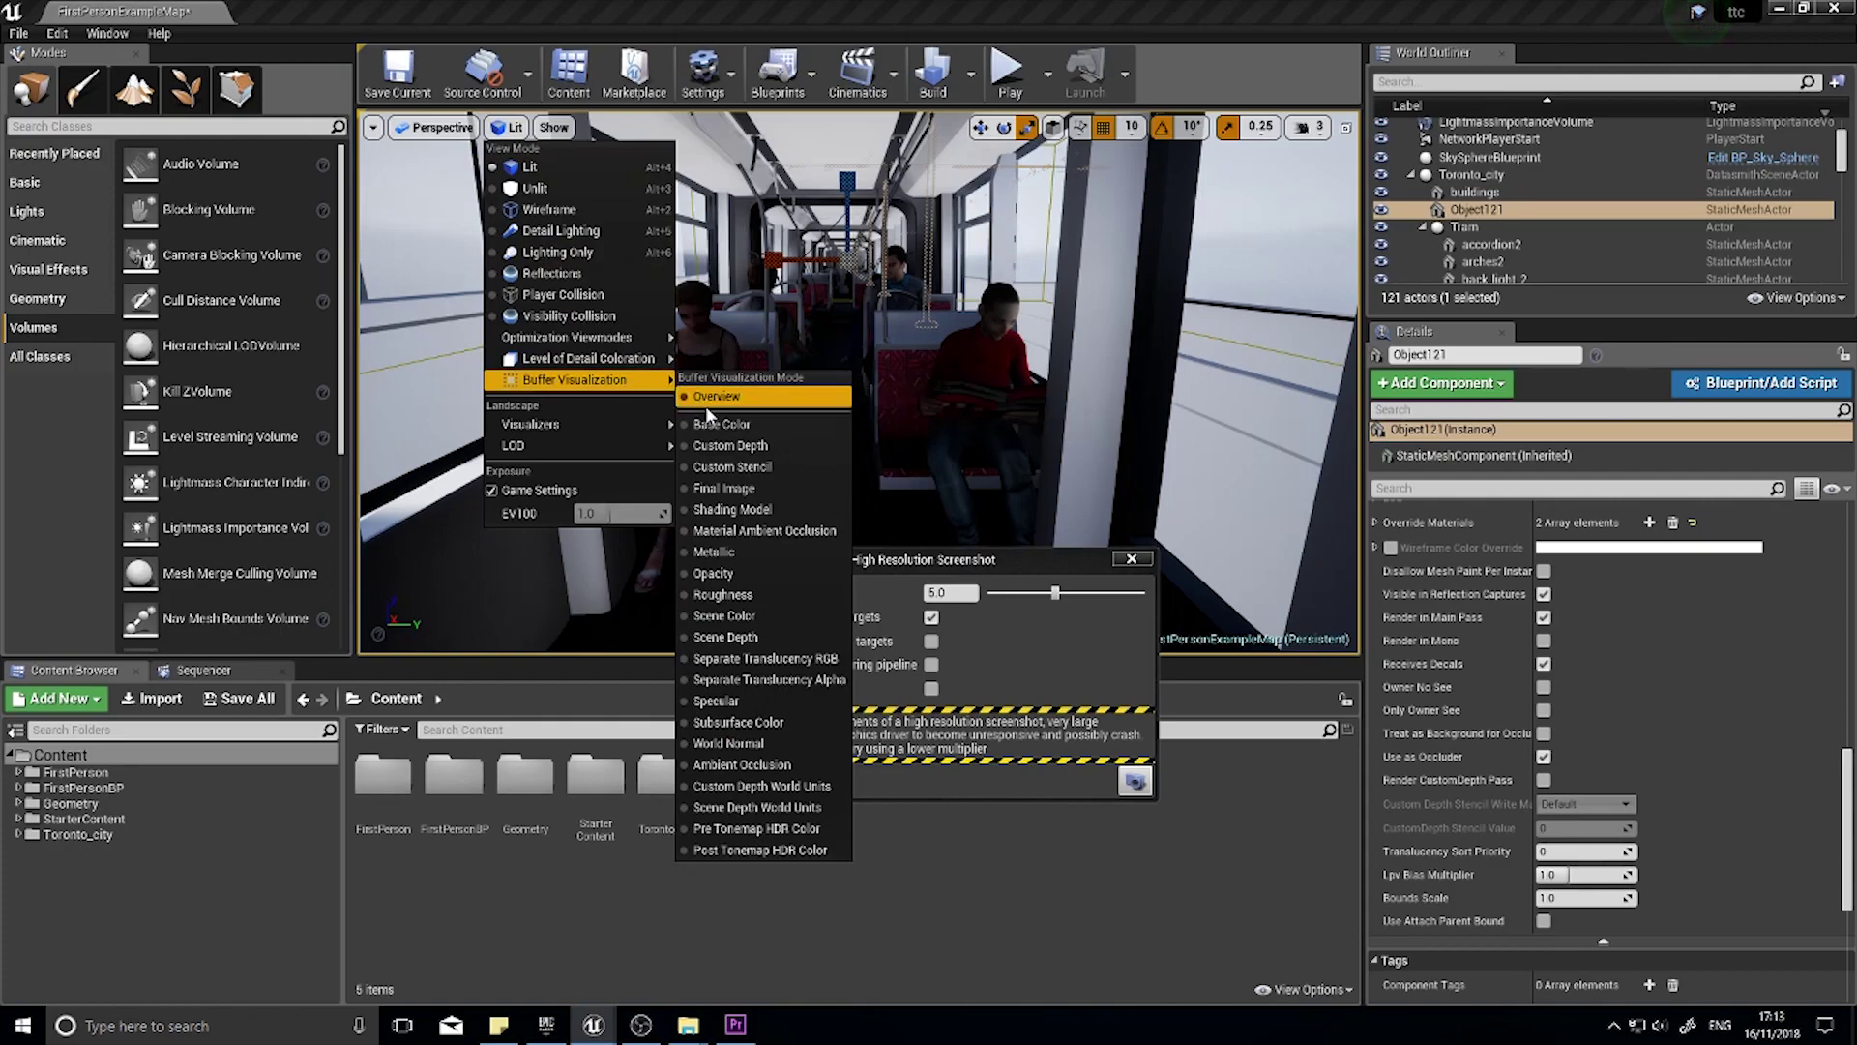
{"action": "left_click", "coordinate": [716, 573]}
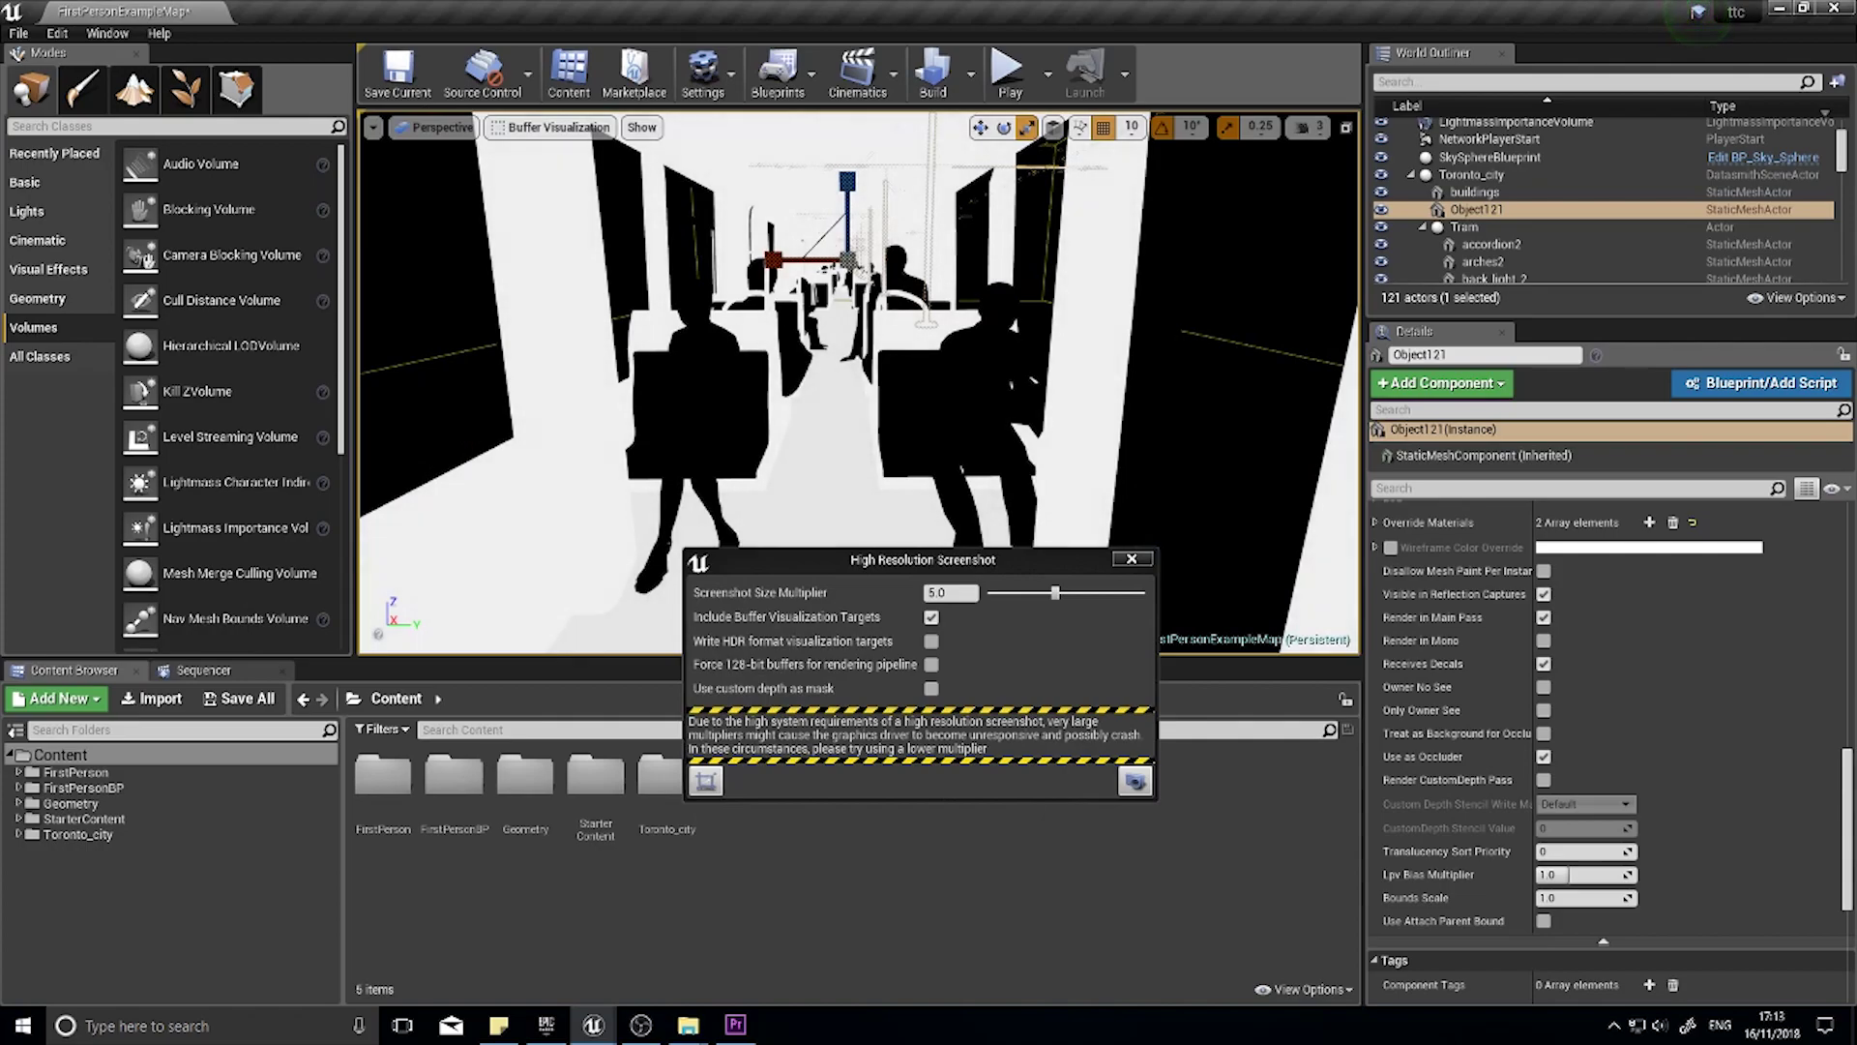
{"action": "left_click", "coordinate": [552, 127]}
{"action": "mouse_move", "coordinate": [578, 382]}
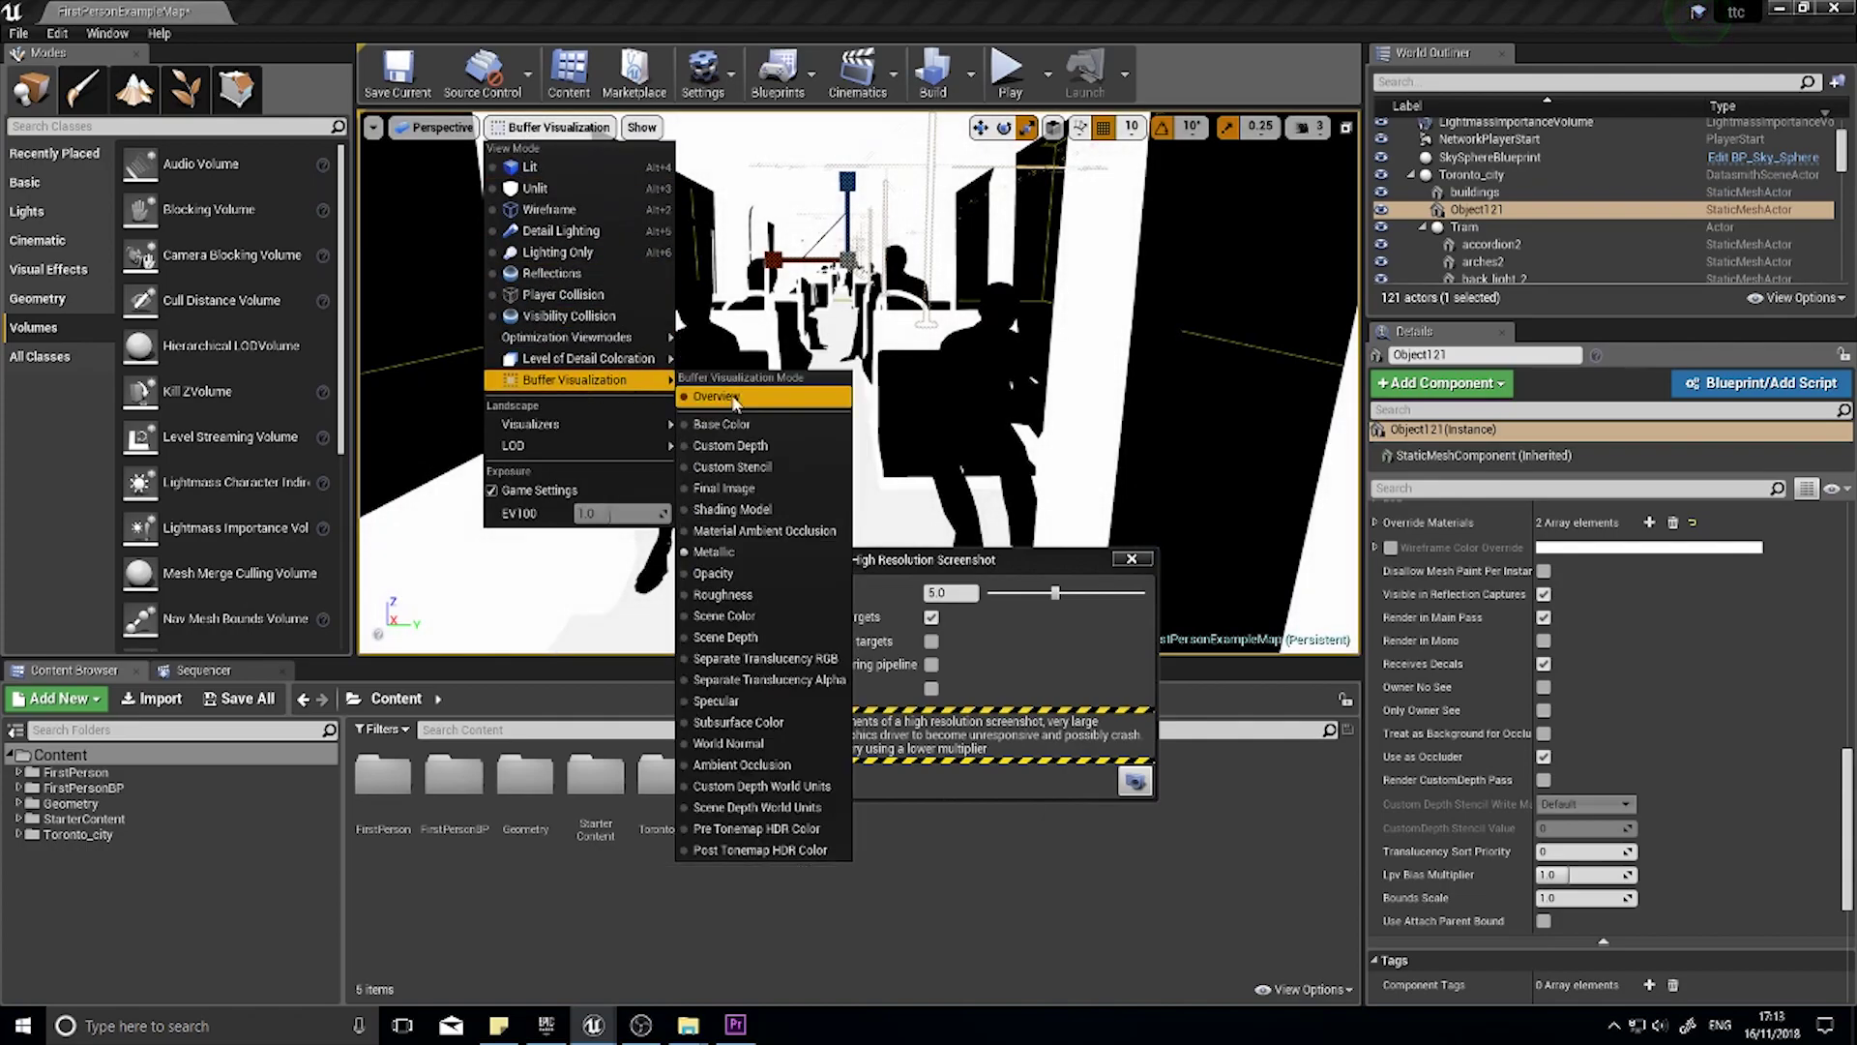
{"action": "left_click", "coordinate": [733, 574]}
{"action": "left_click", "coordinate": [551, 127]}
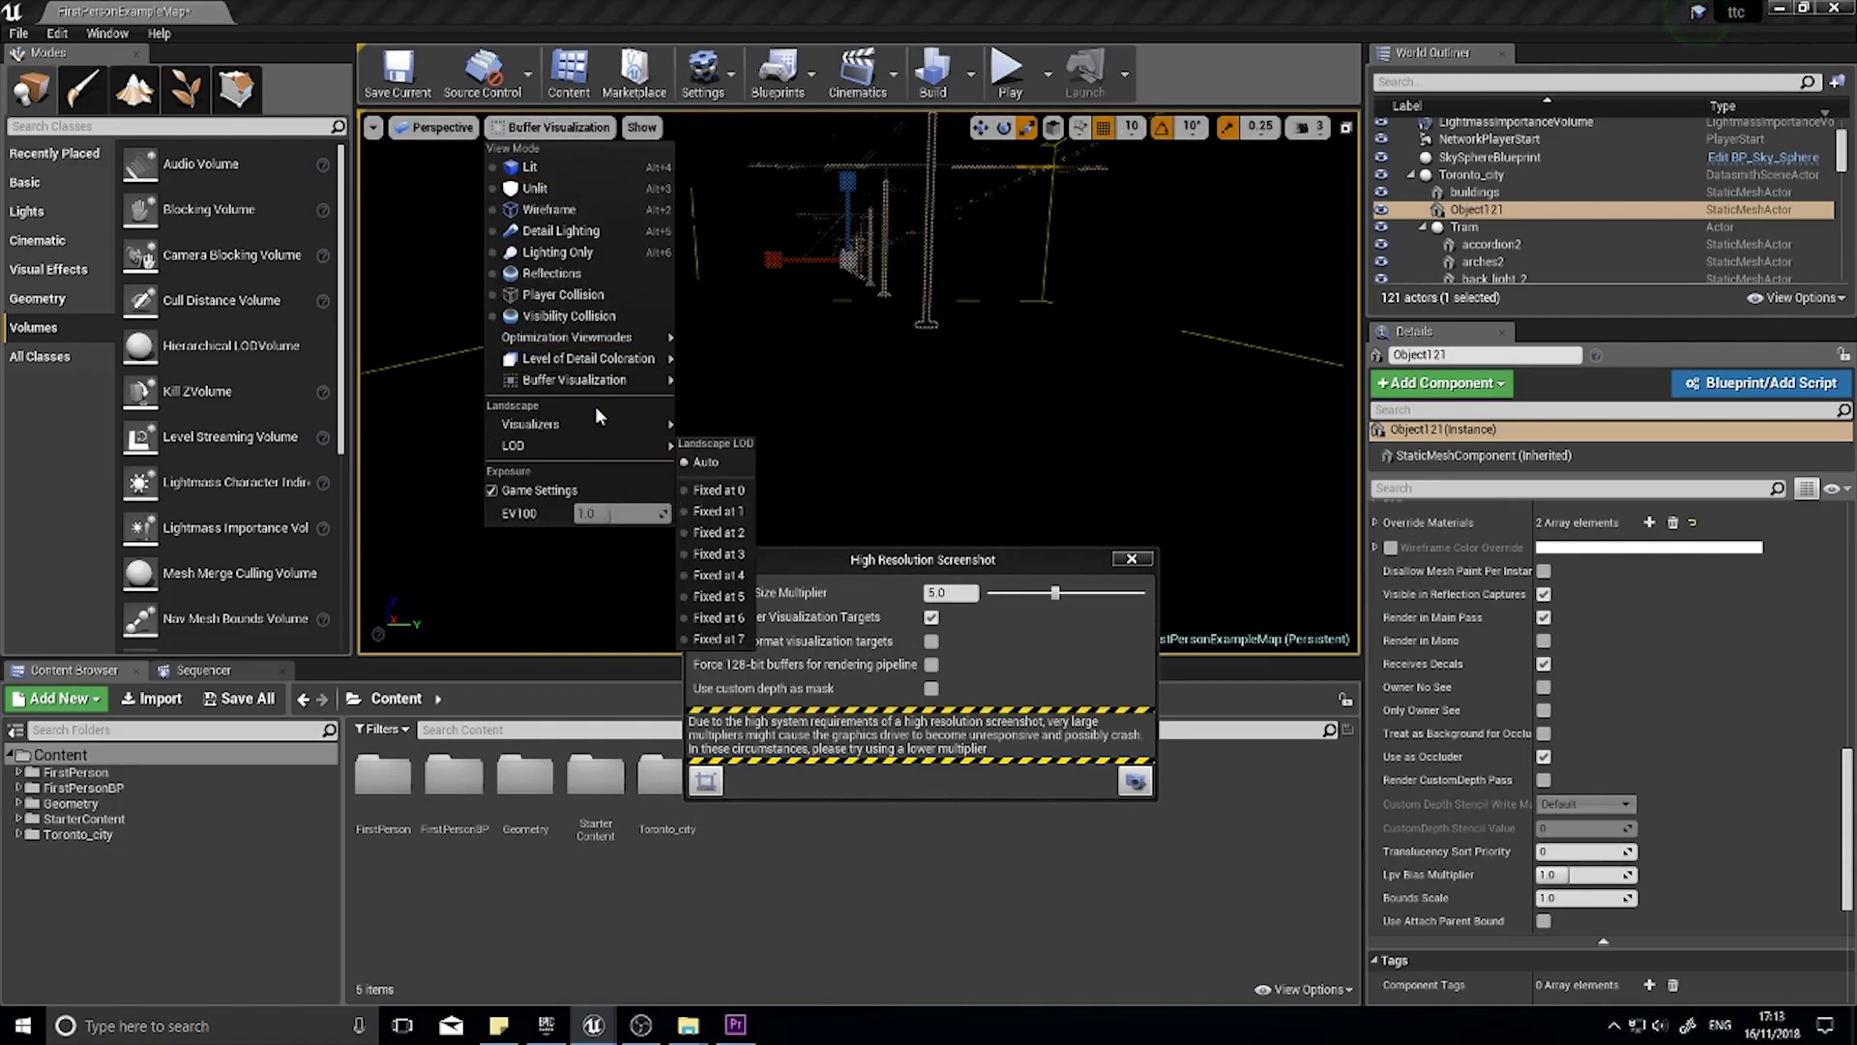
{"action": "mouse_move", "coordinate": [577, 379]}
{"action": "left_click", "coordinate": [724, 607]}
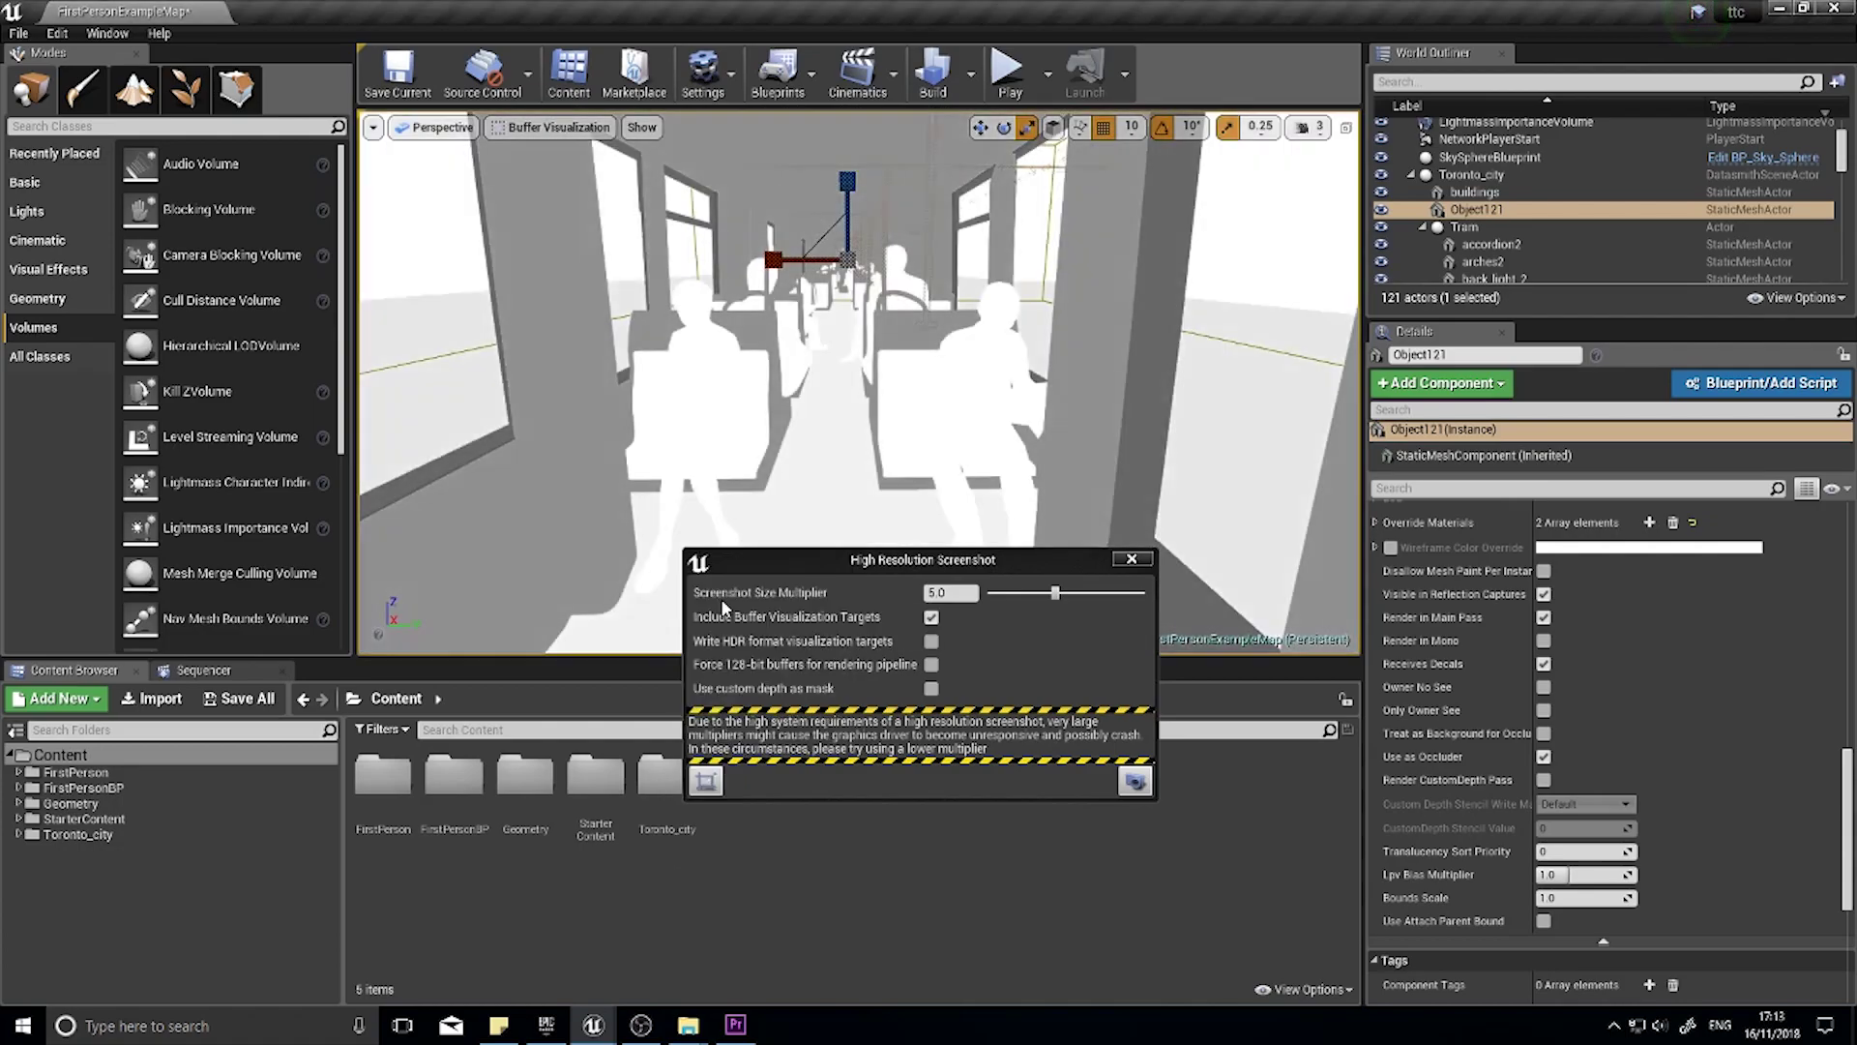
Step: Preview the World Normal buffer visualization and return the viewport to Lit mode
{"action": "left_click", "coordinate": [552, 127]}
{"action": "mouse_move", "coordinate": [566, 421]}
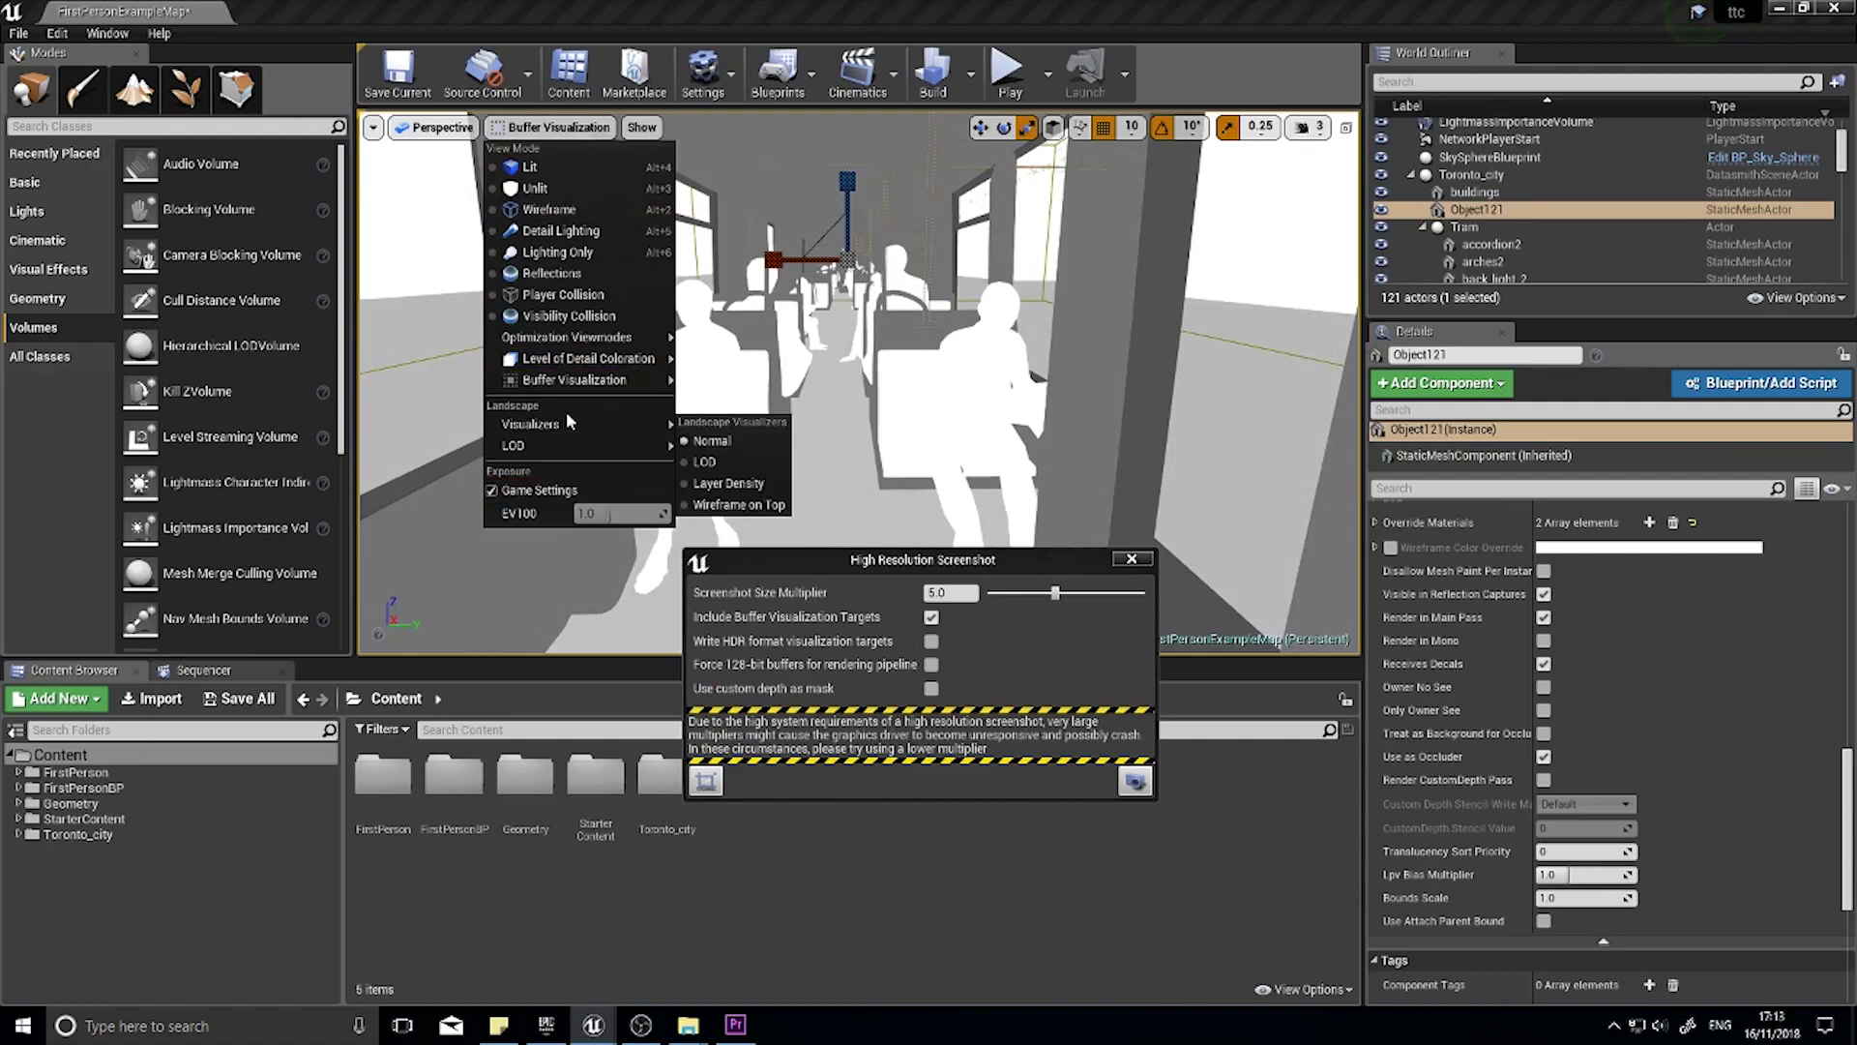
{"action": "mouse_move", "coordinate": [639, 379]}
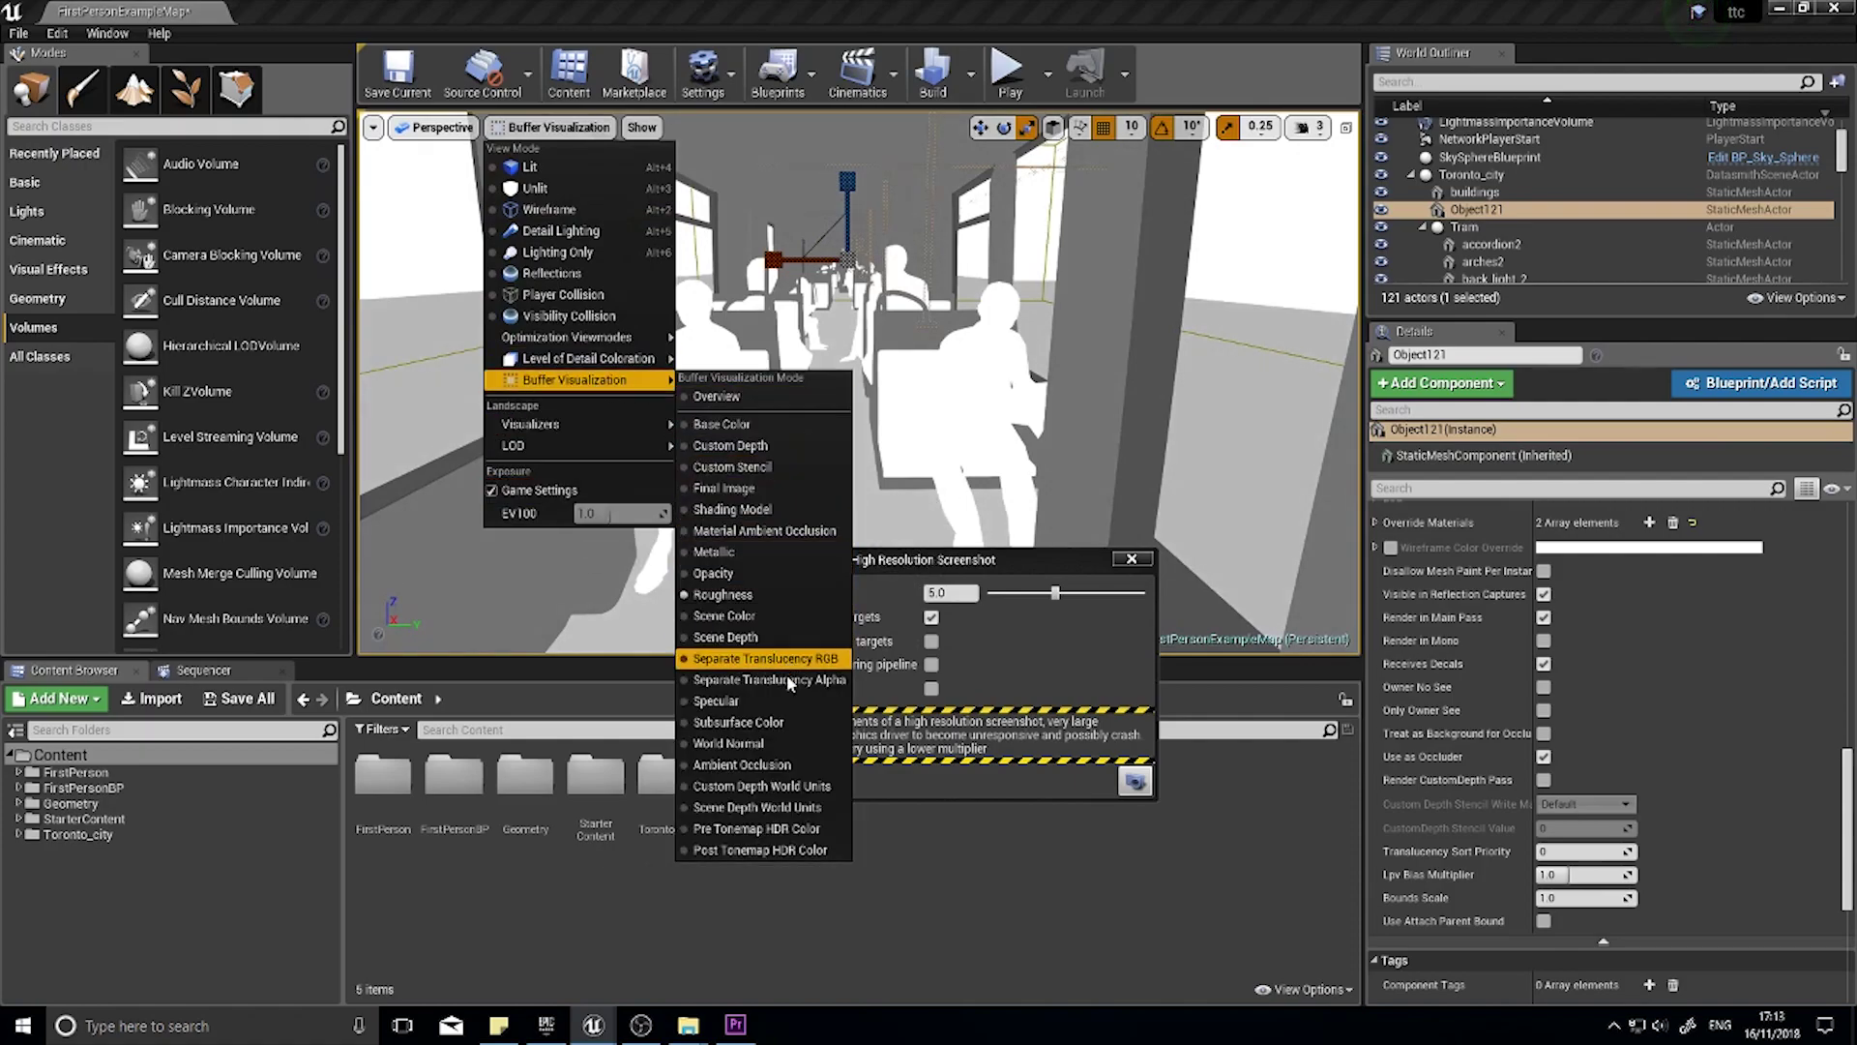
{"action": "left_click", "coordinate": [728, 743]}
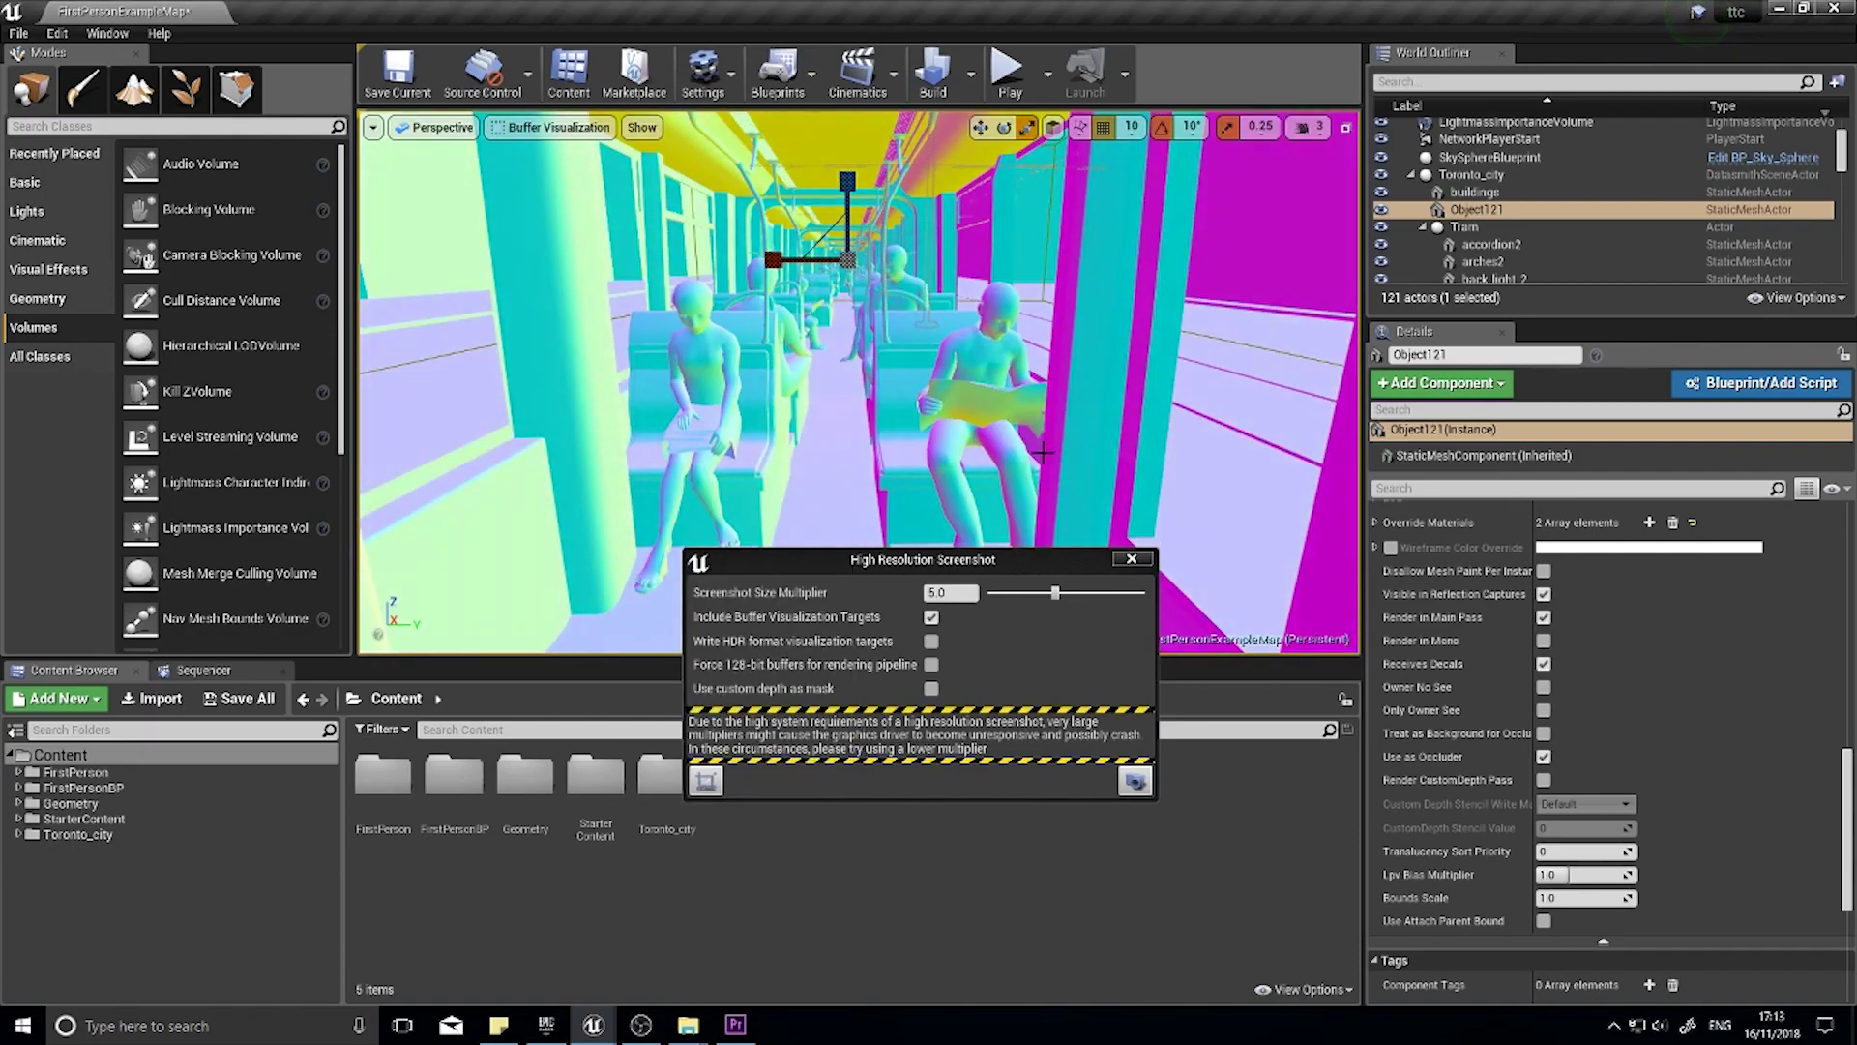
{"action": "left_click", "coordinate": [550, 127]}
{"action": "left_click", "coordinate": [585, 219]}
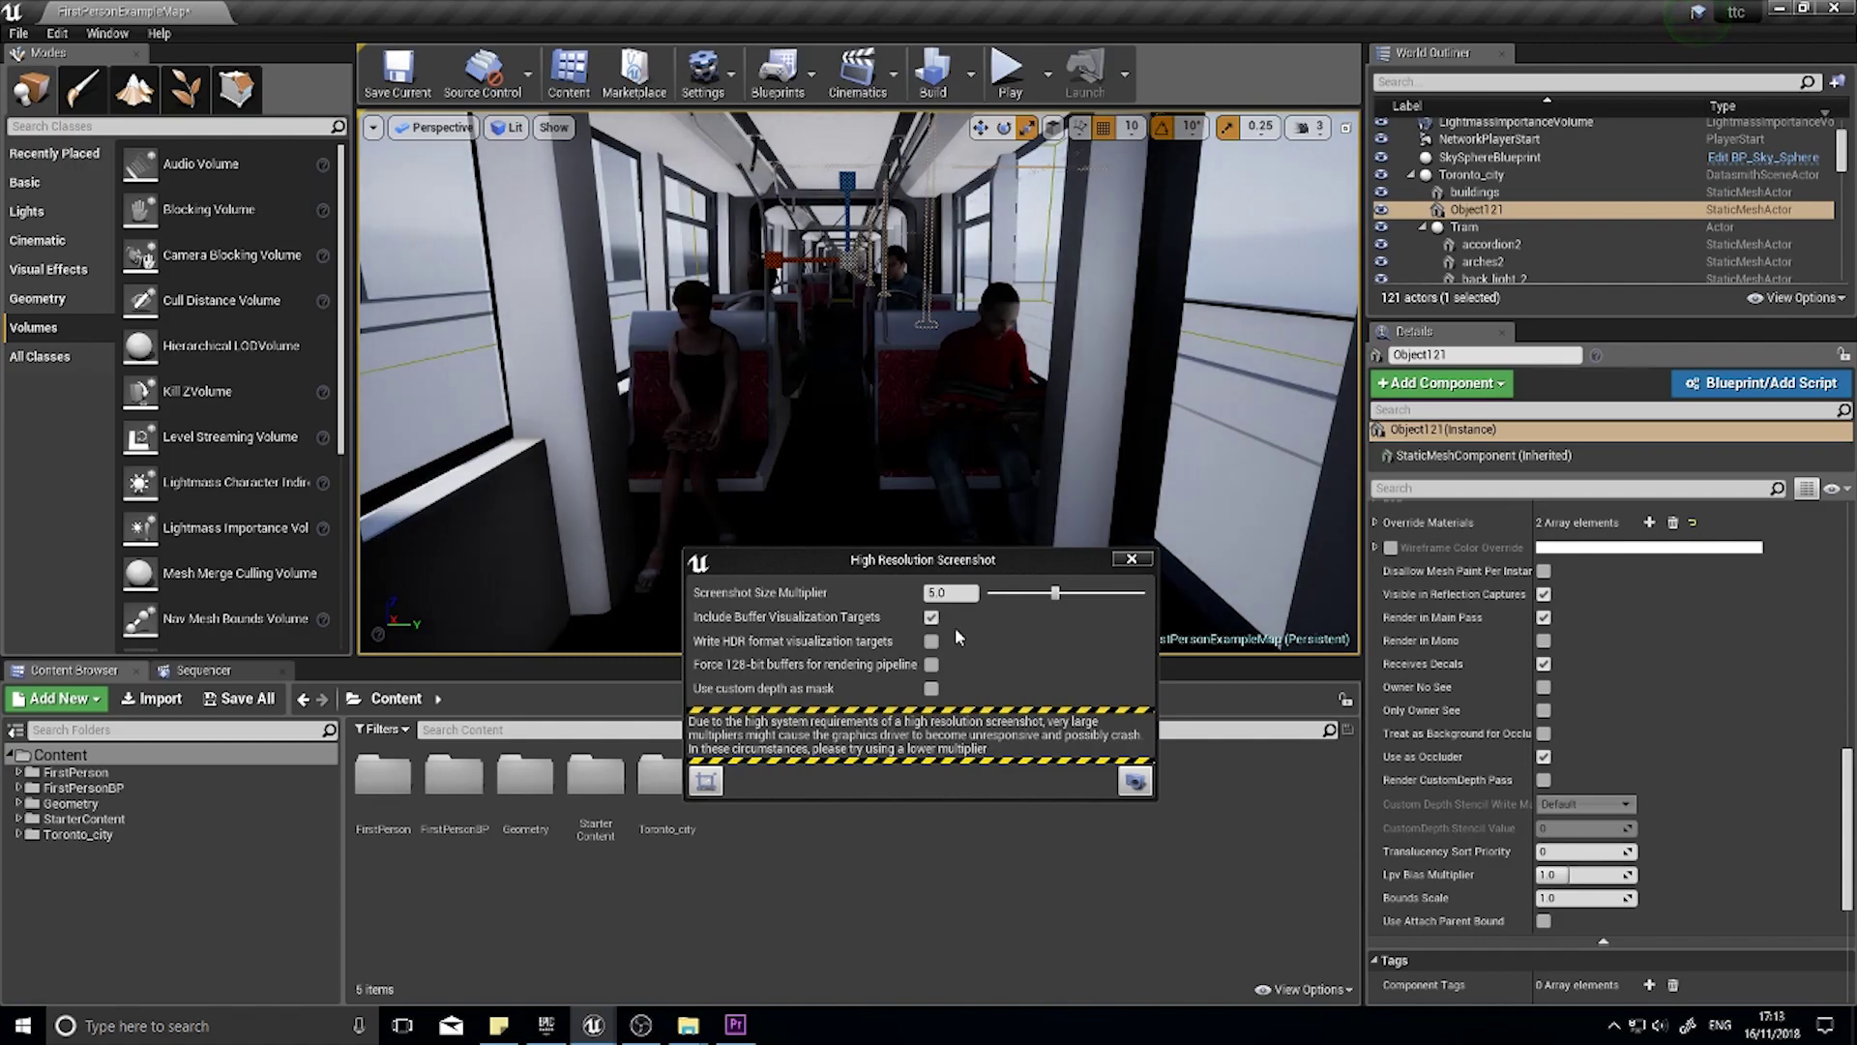
Step: Set the screenshot size multiplier to 1.0 and capture the high resolution screenshot with buffer visualization targets included
{"action": "left_click", "coordinate": [1055, 595]}
{"action": "left_click_drag", "start_coordinate": [1055, 595], "coordinate": [988, 595]}
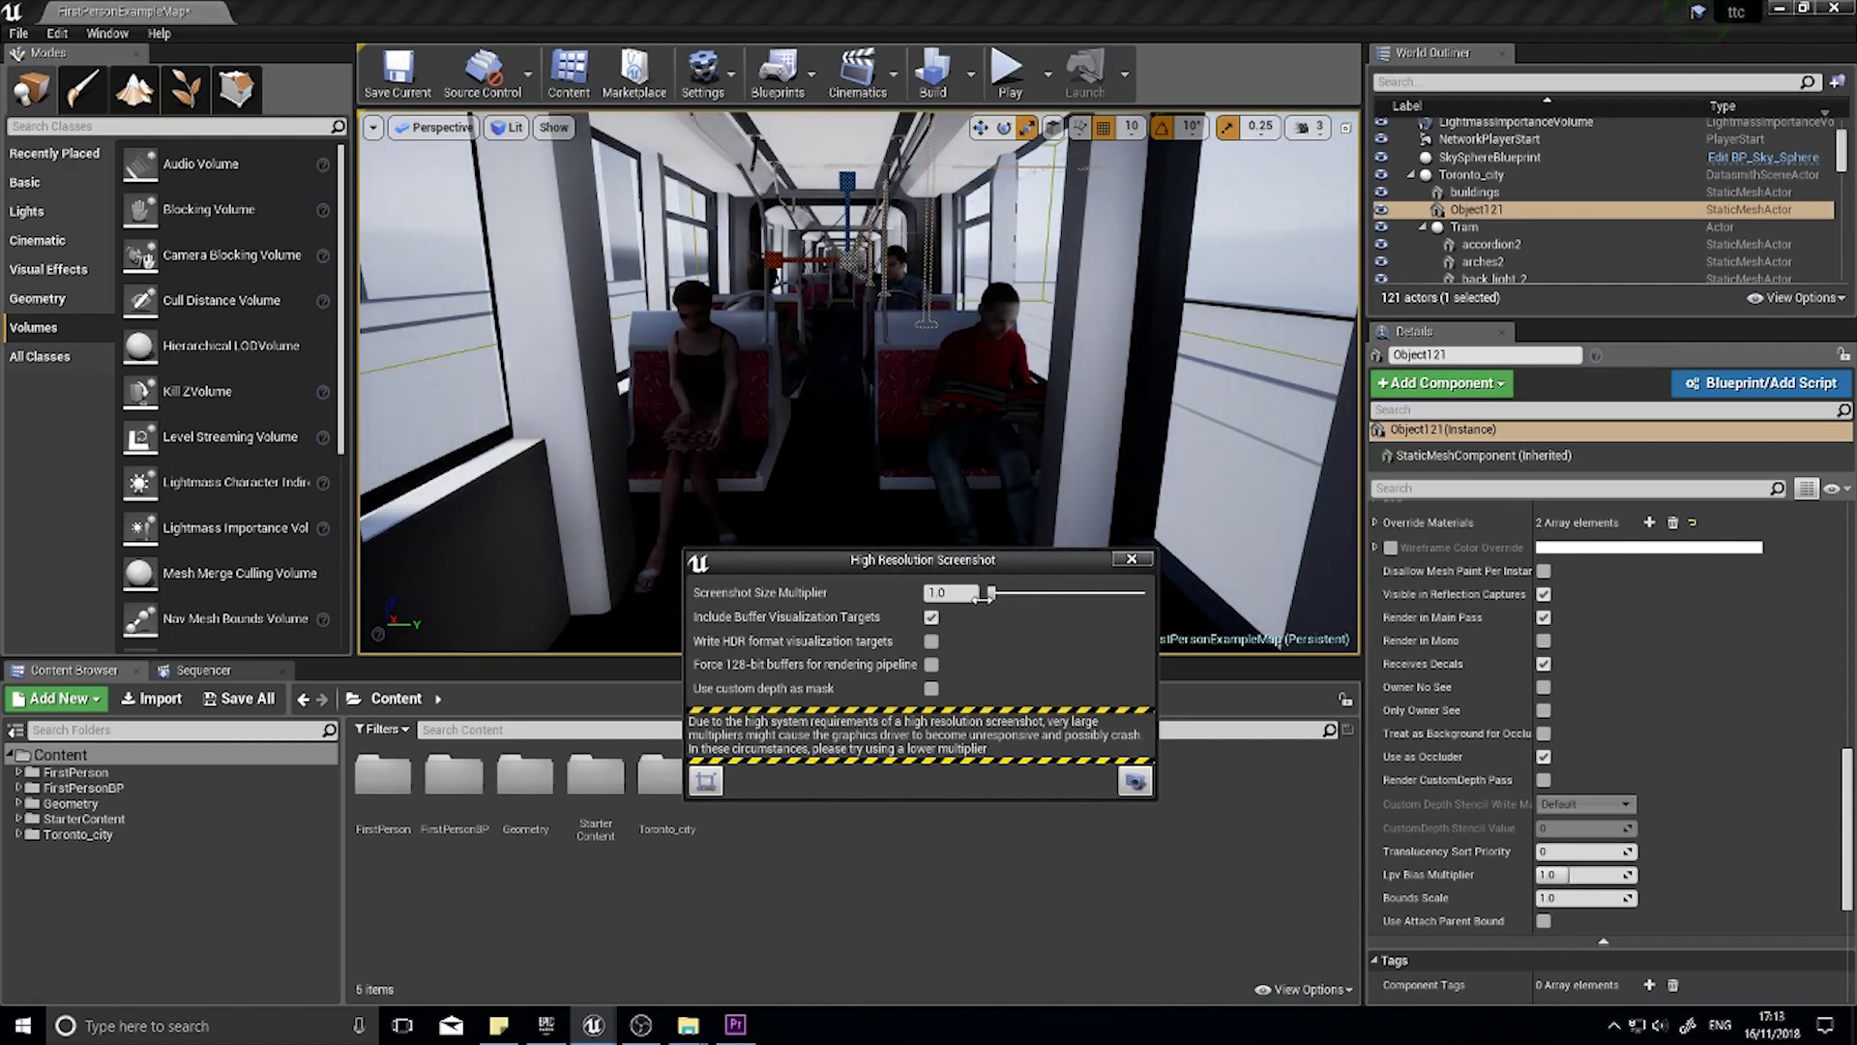
{"action": "left_click", "coordinate": [1129, 788]}
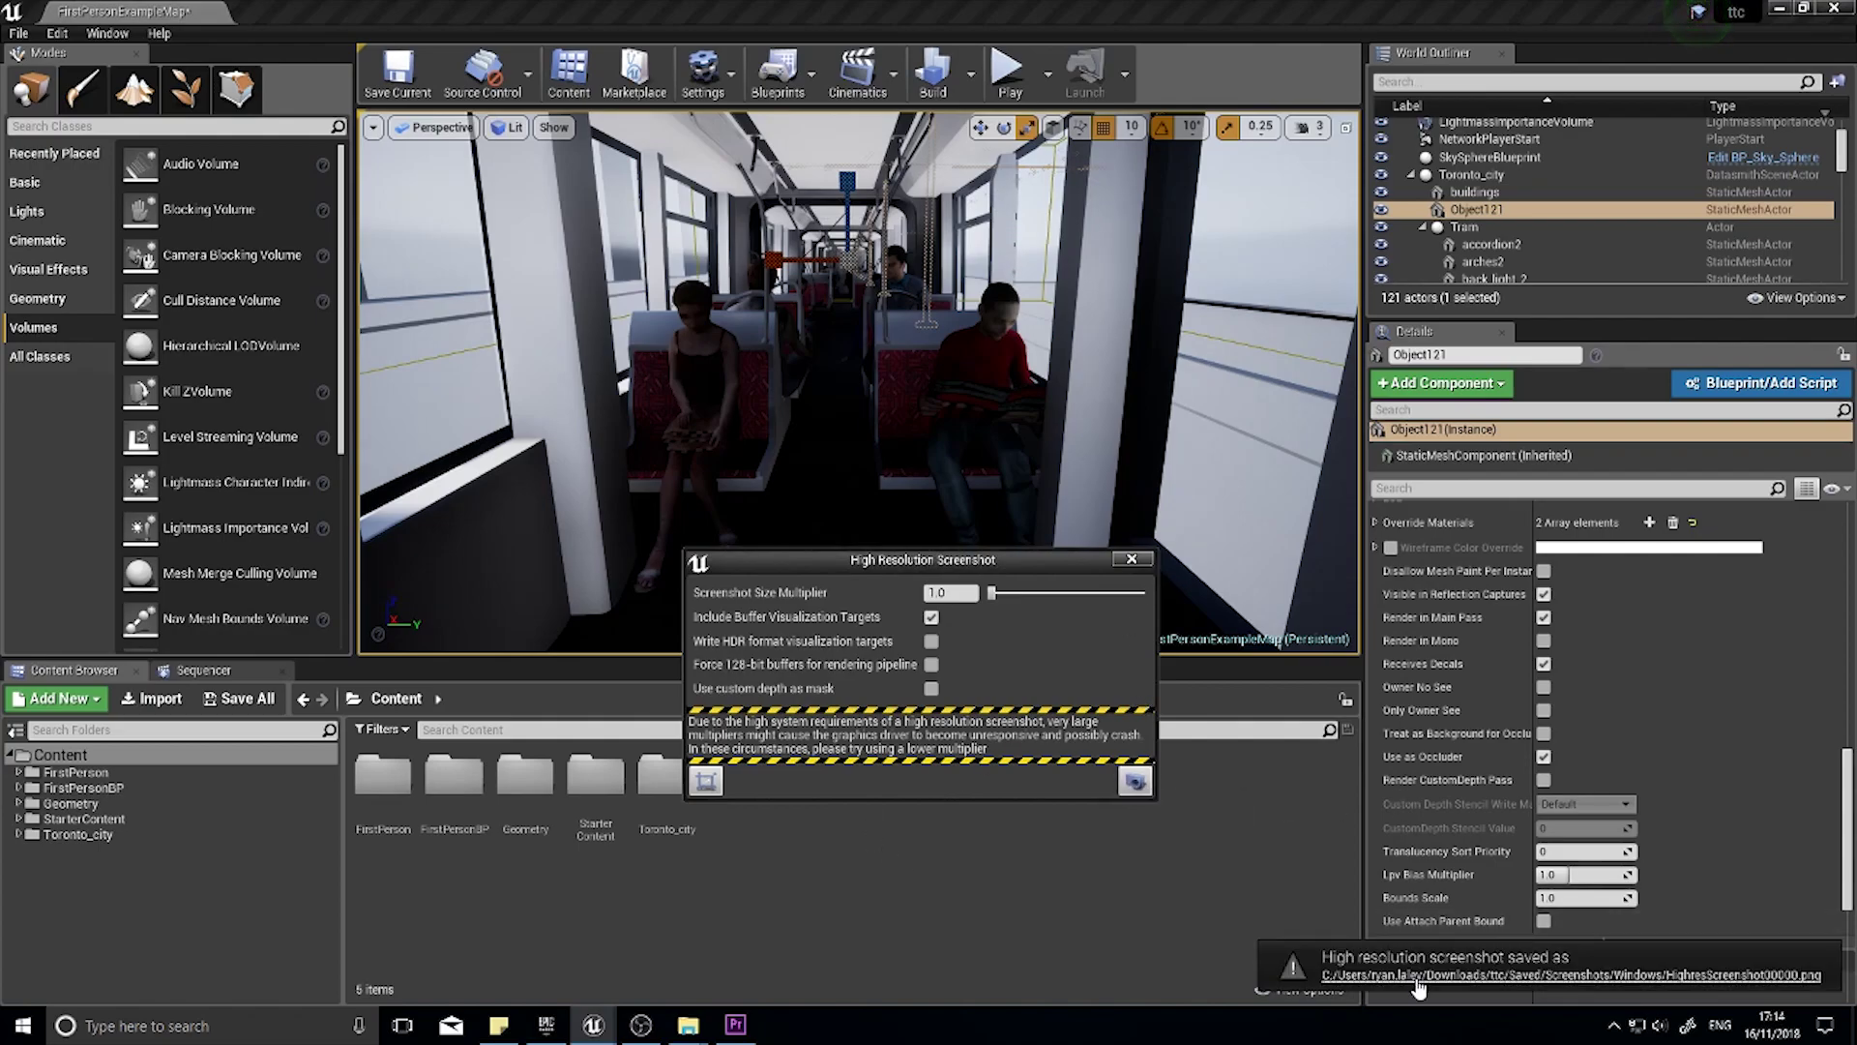
Step: Open the screenshots folder to review the exported buffer images, and close it
{"action": "left_click", "coordinate": [1490, 976]}
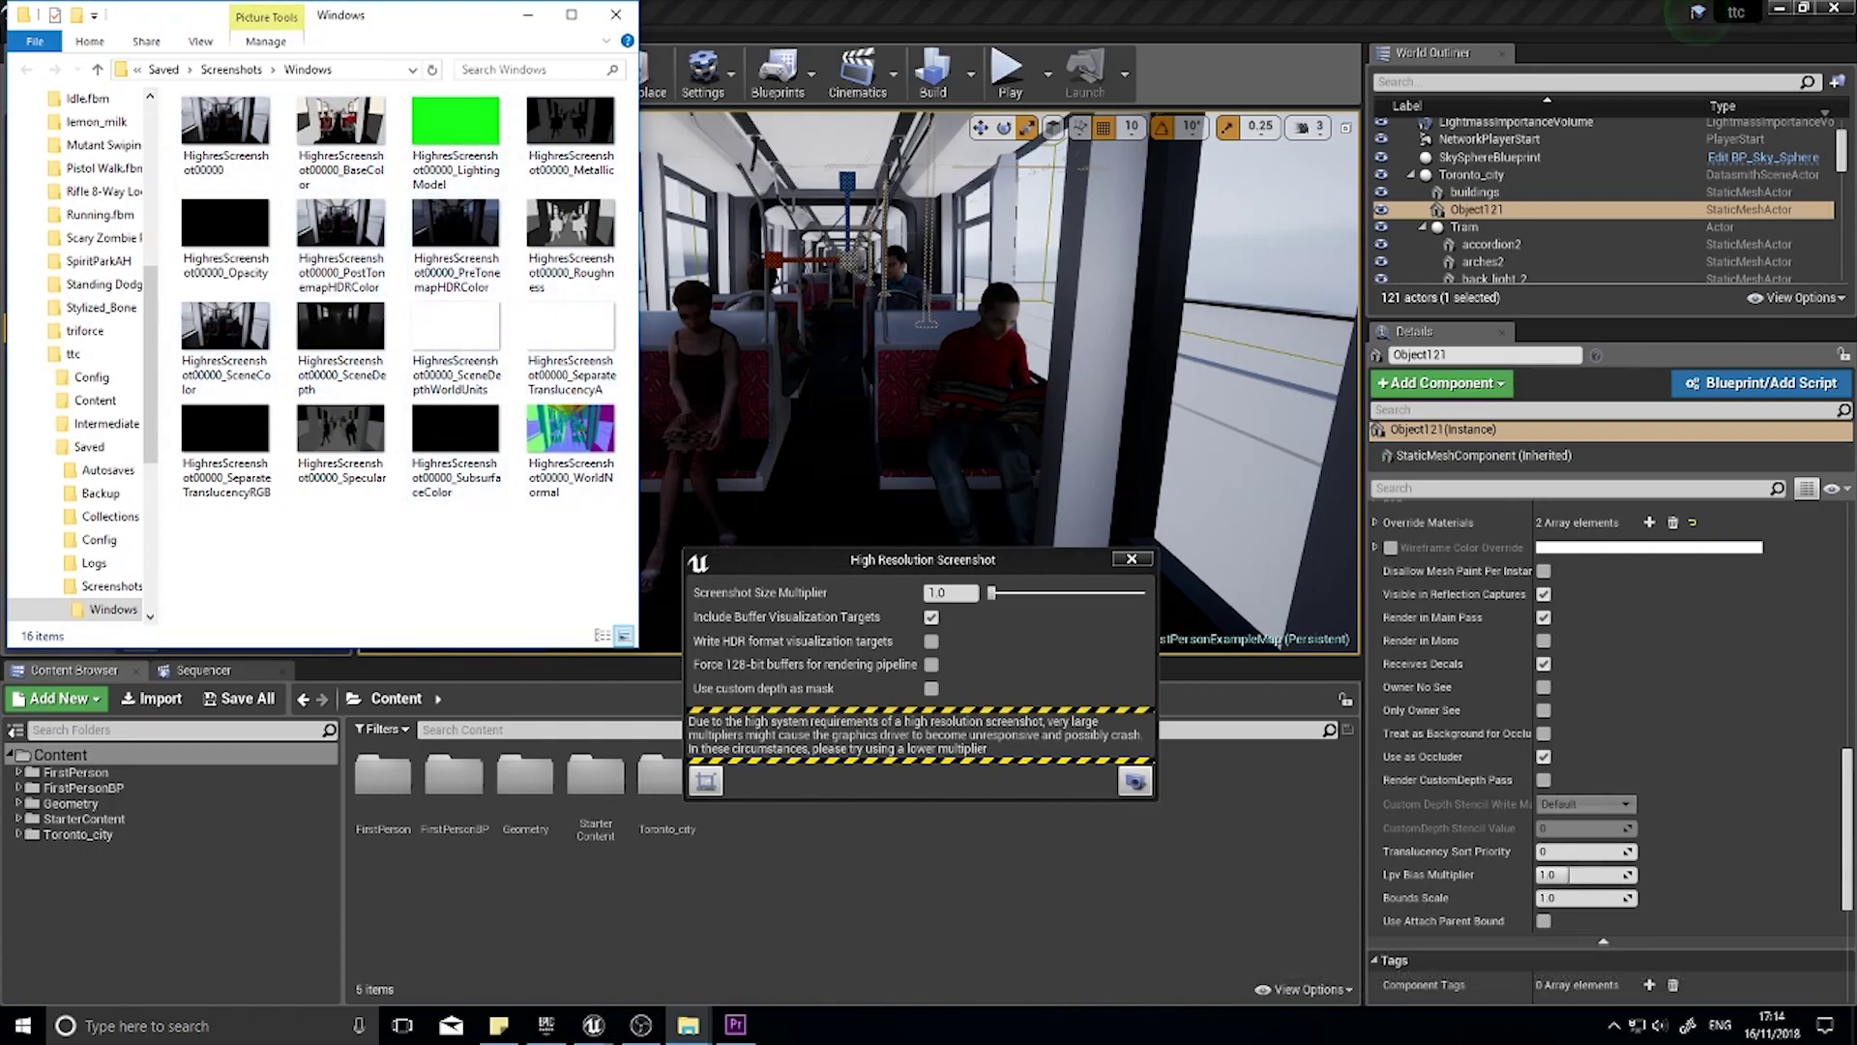
{"action": "left_click", "coordinate": [616, 14]}
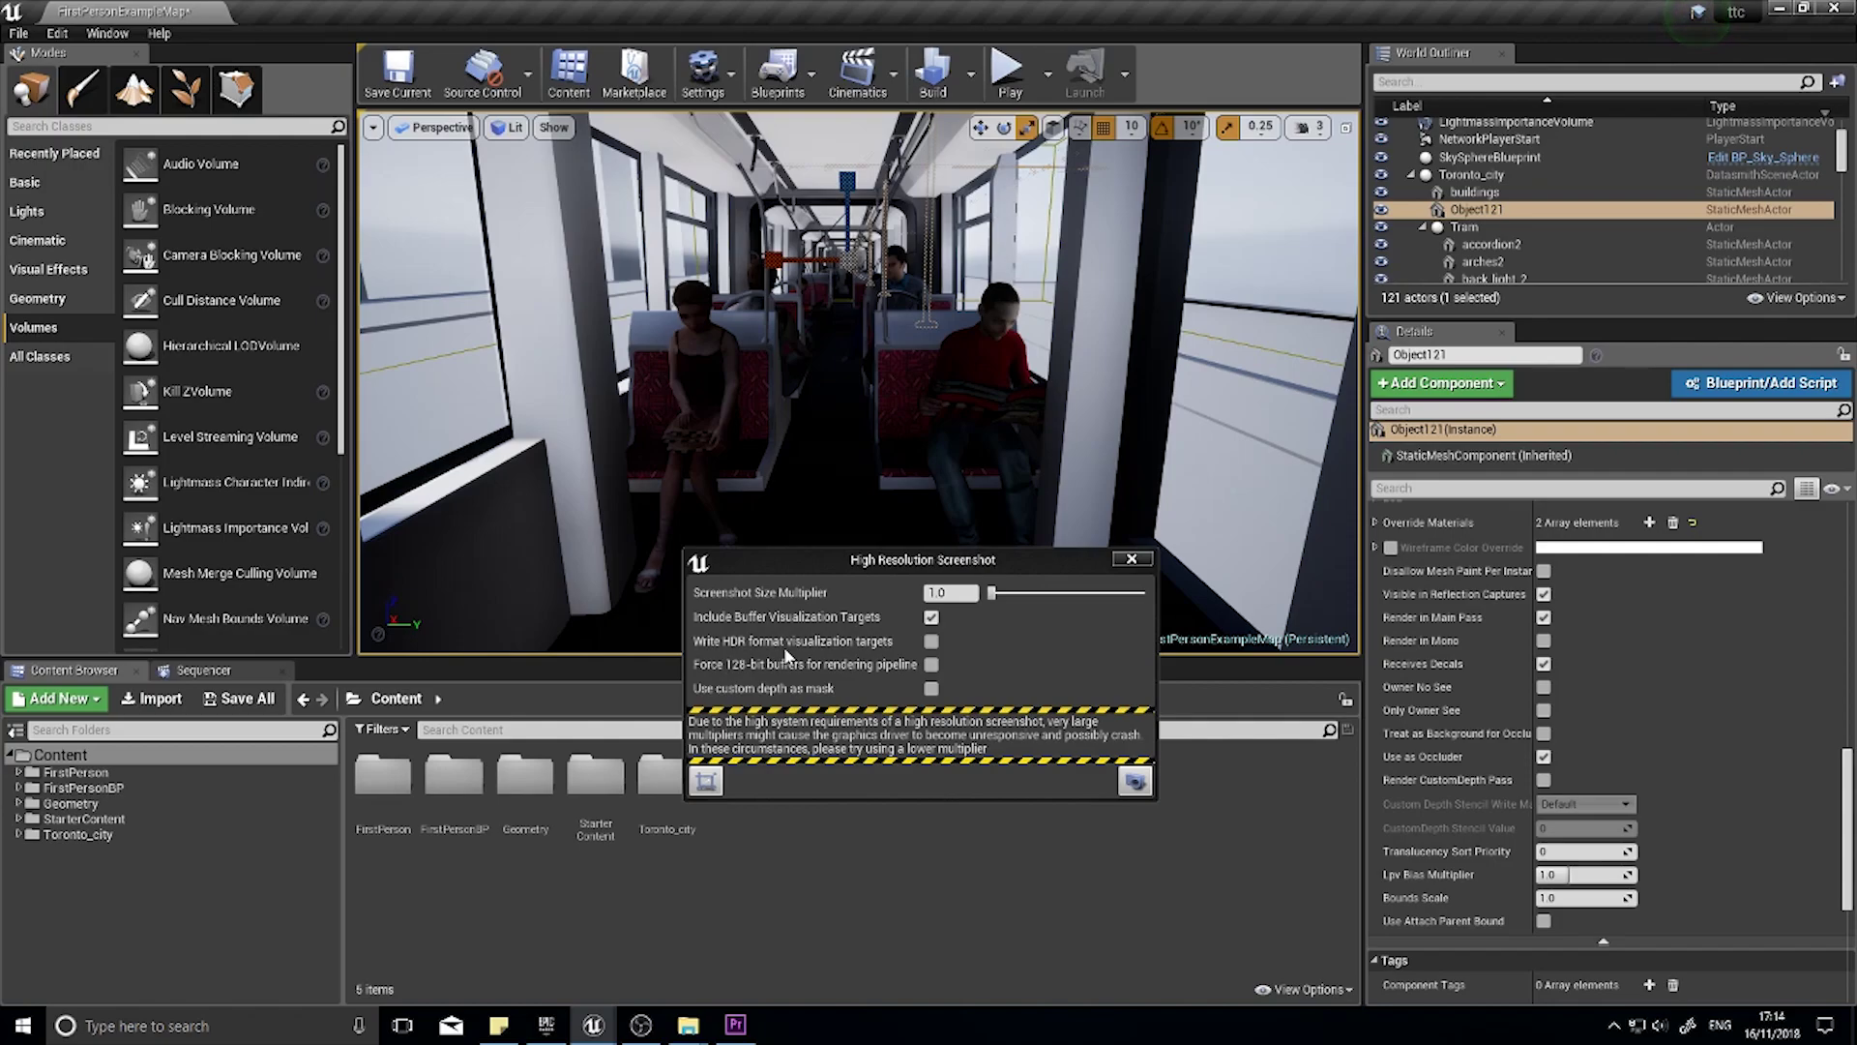
Step: Capture the high resolution screenshot with HDR format visualization targets enabled, and review the exported EXR files in the screenshots folder
{"action": "left_click", "coordinate": [932, 642]}
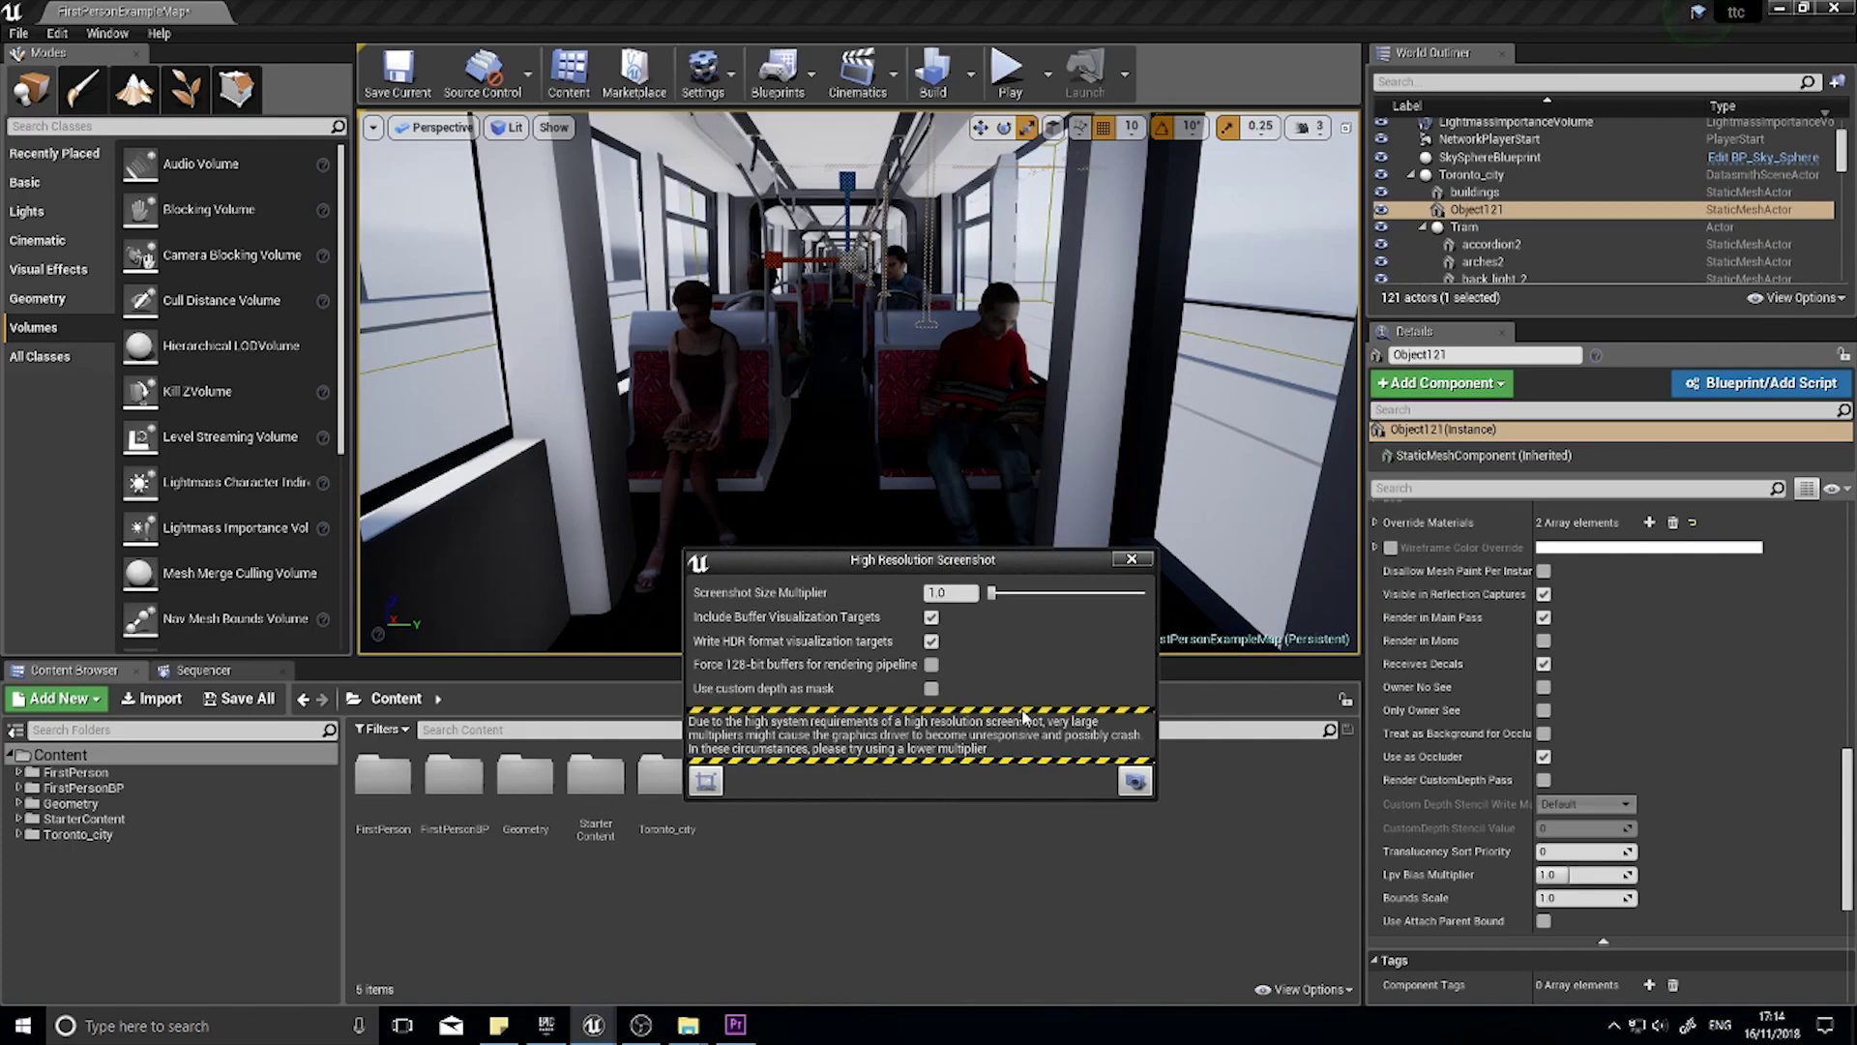
{"action": "left_click", "coordinate": [1134, 782]}
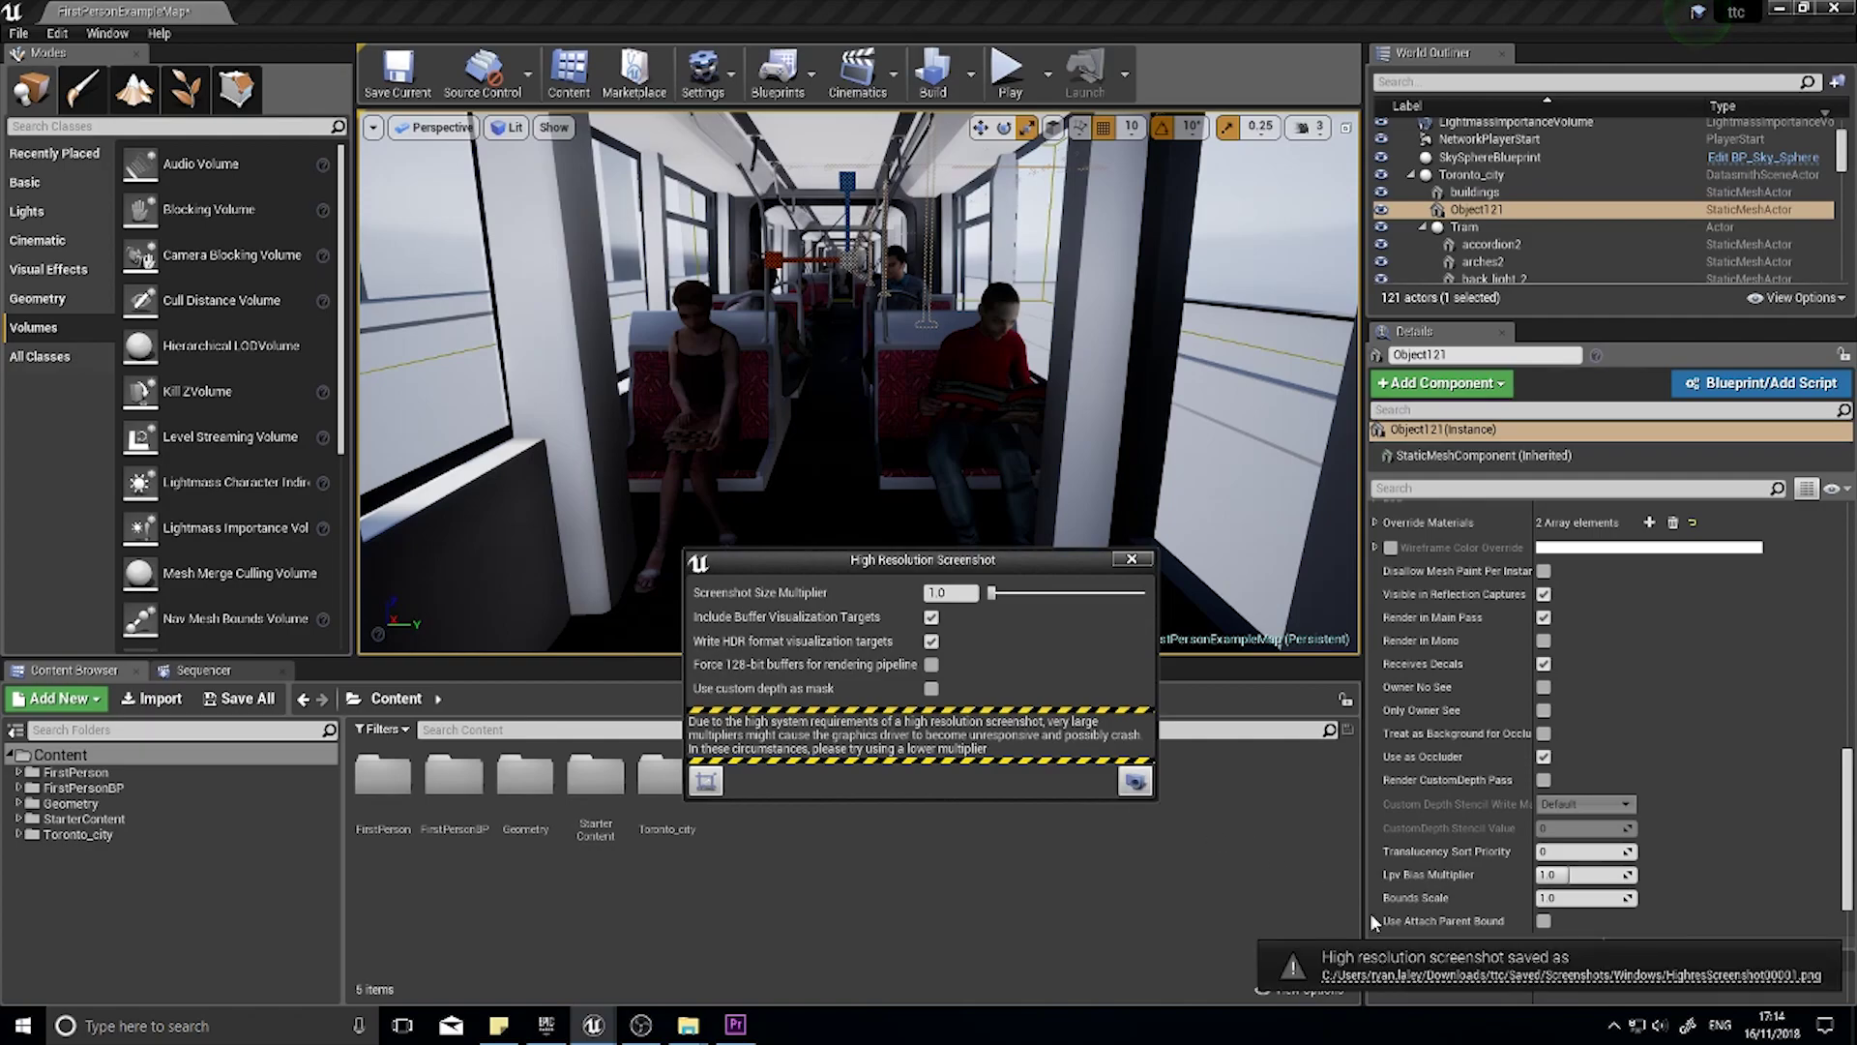
{"action": "left_click", "coordinate": [1547, 975]}
{"action": "scroll", "coordinate": [518, 558], "scroll_direction": "down", "scroll_amount": 4}
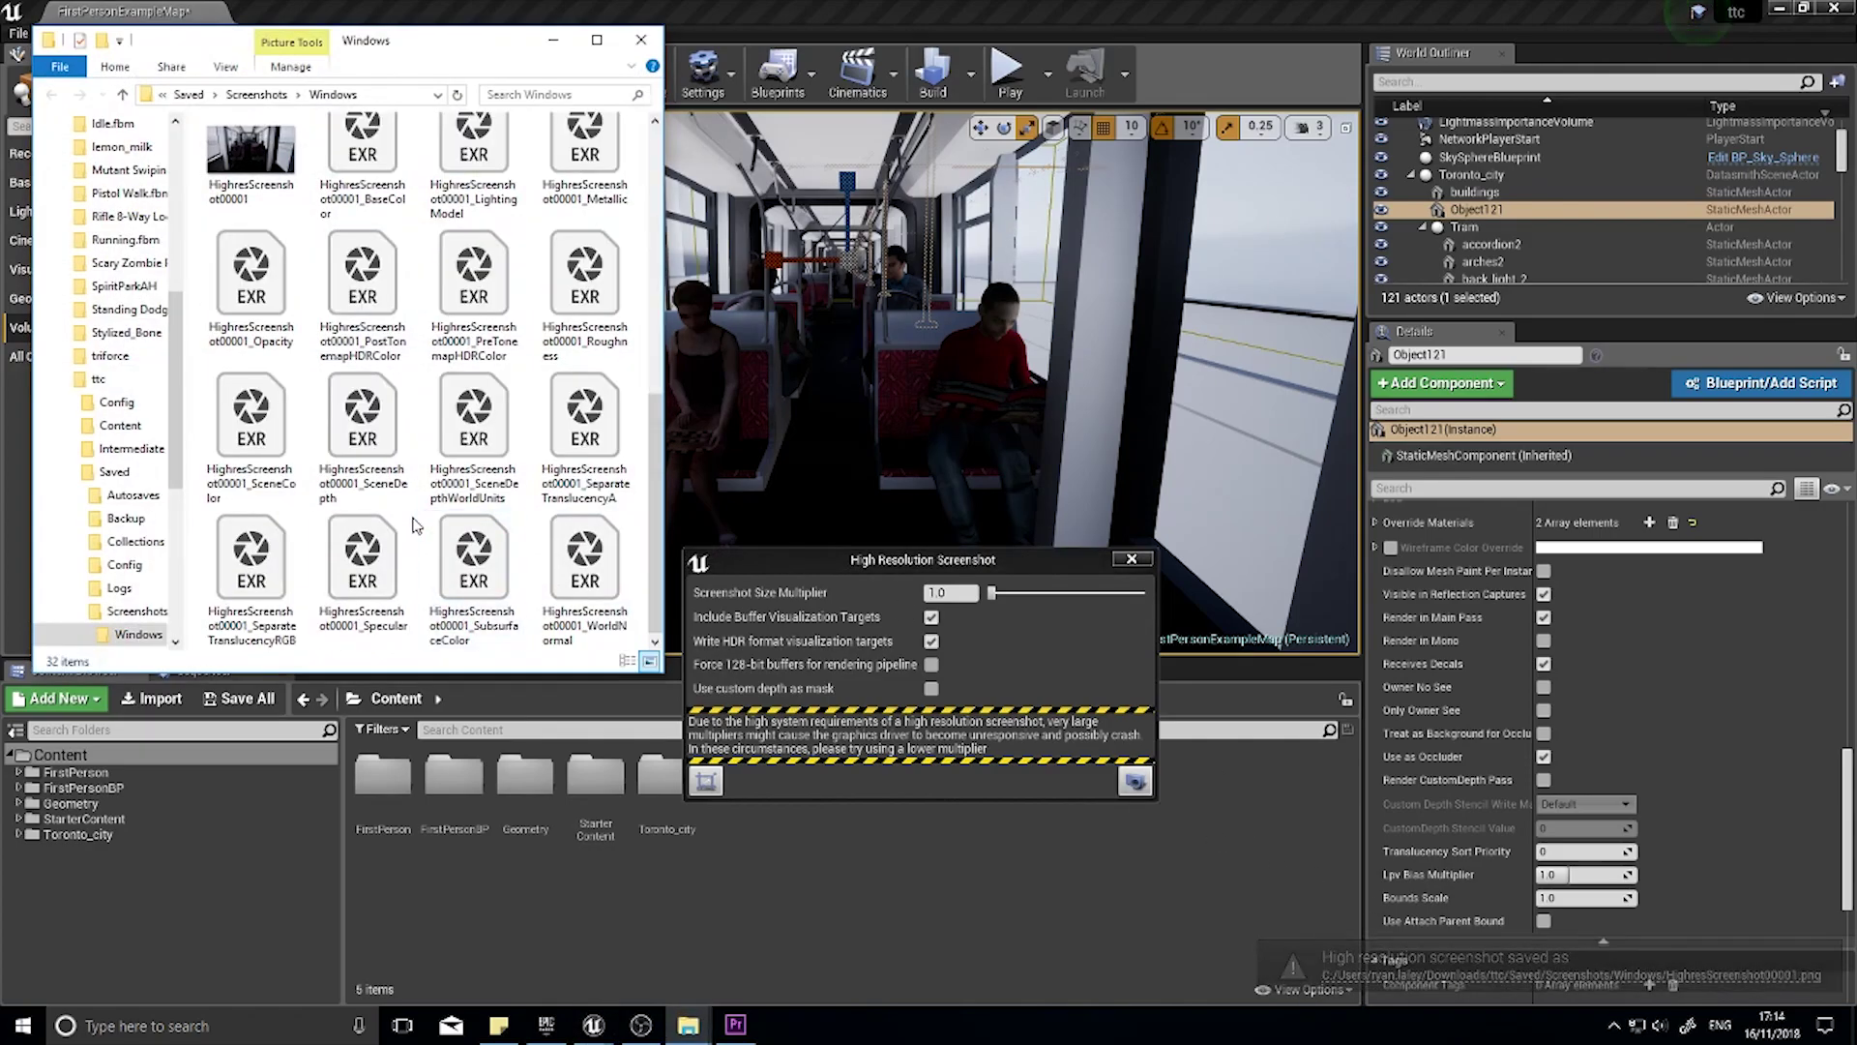
{"action": "left_click", "coordinate": [363, 164]}
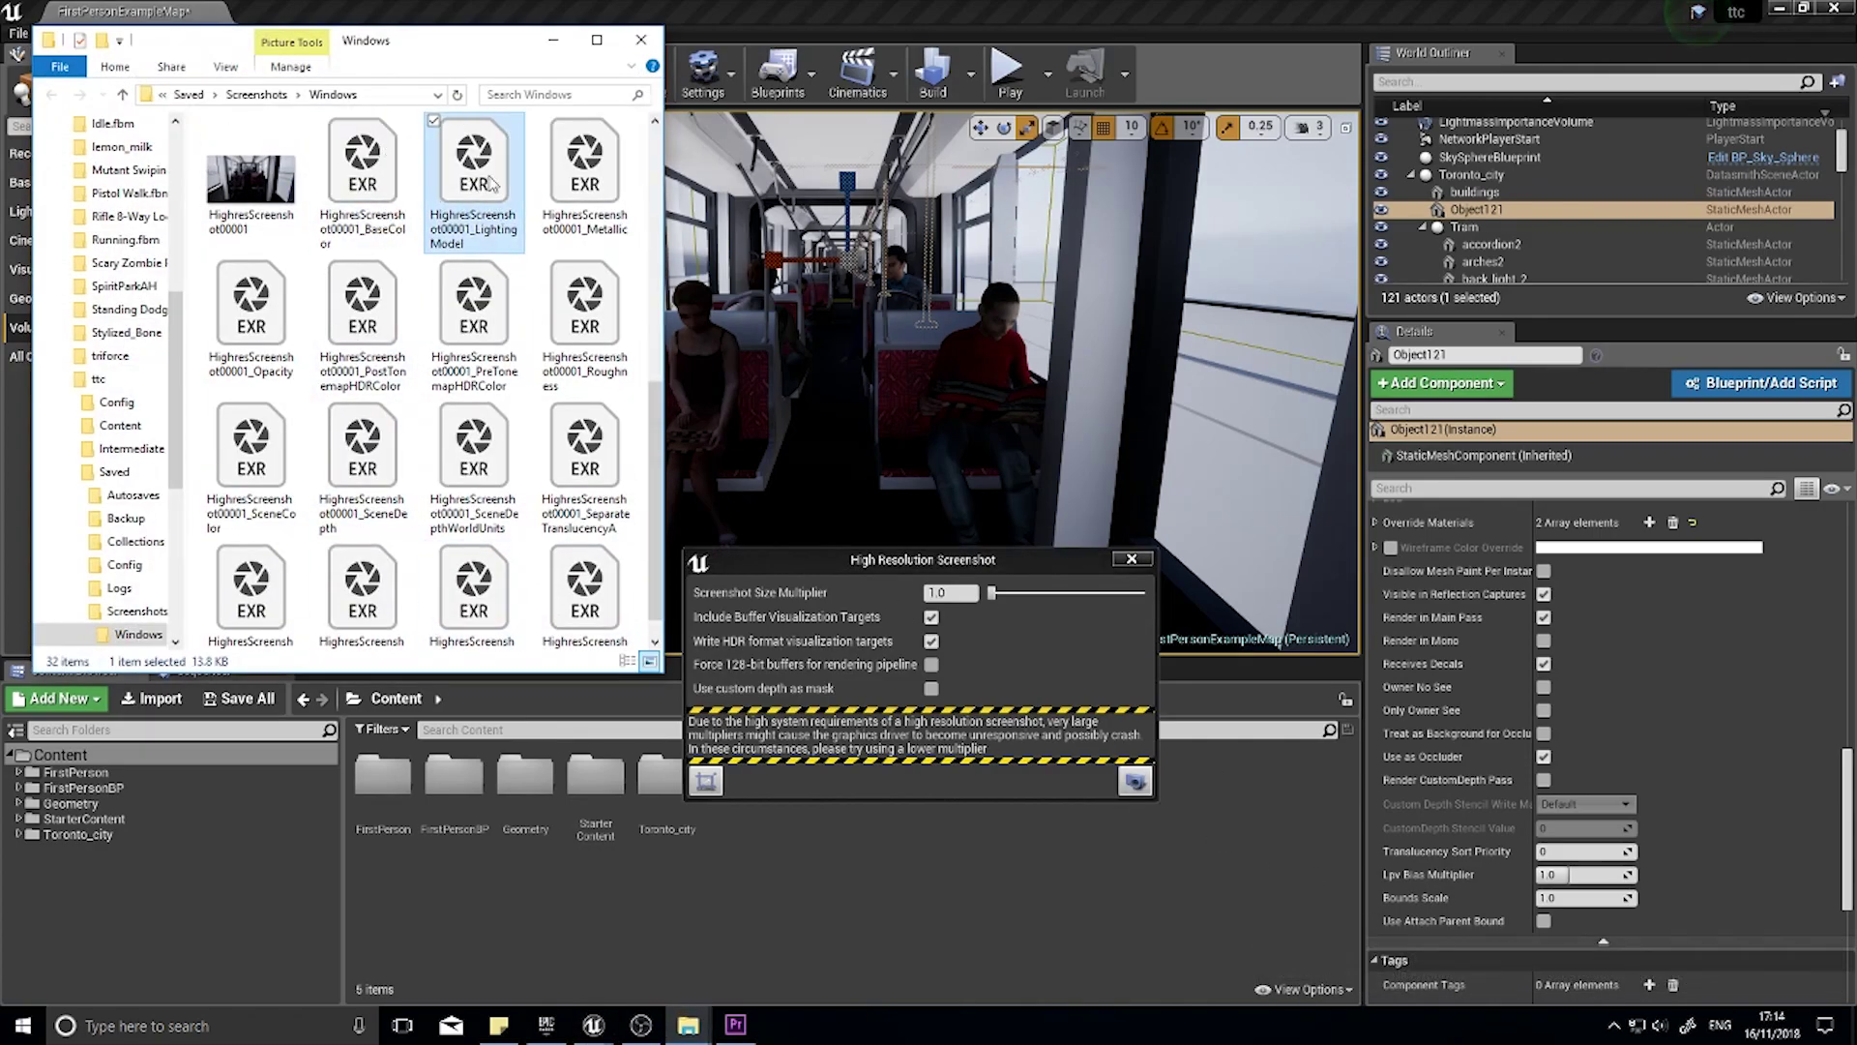
{"action": "left_click", "coordinate": [392, 325]}
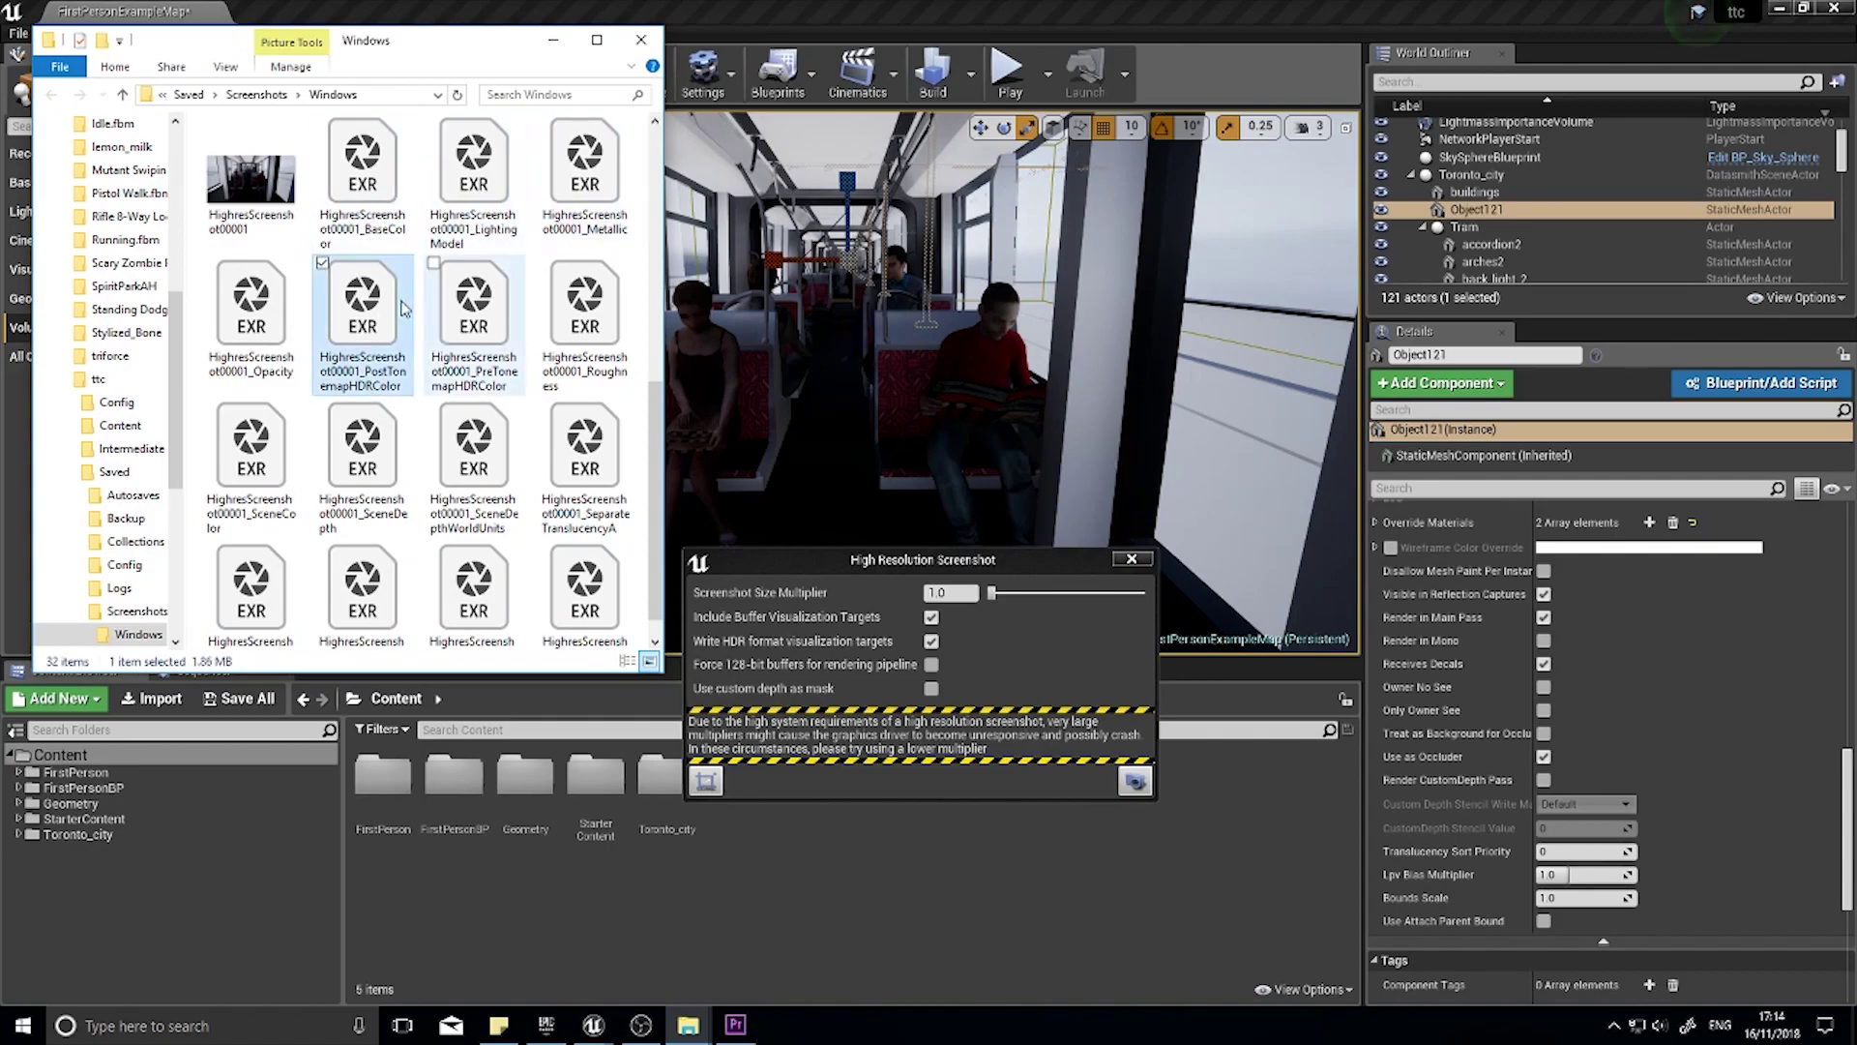
{"action": "left_click", "coordinate": [369, 198]}
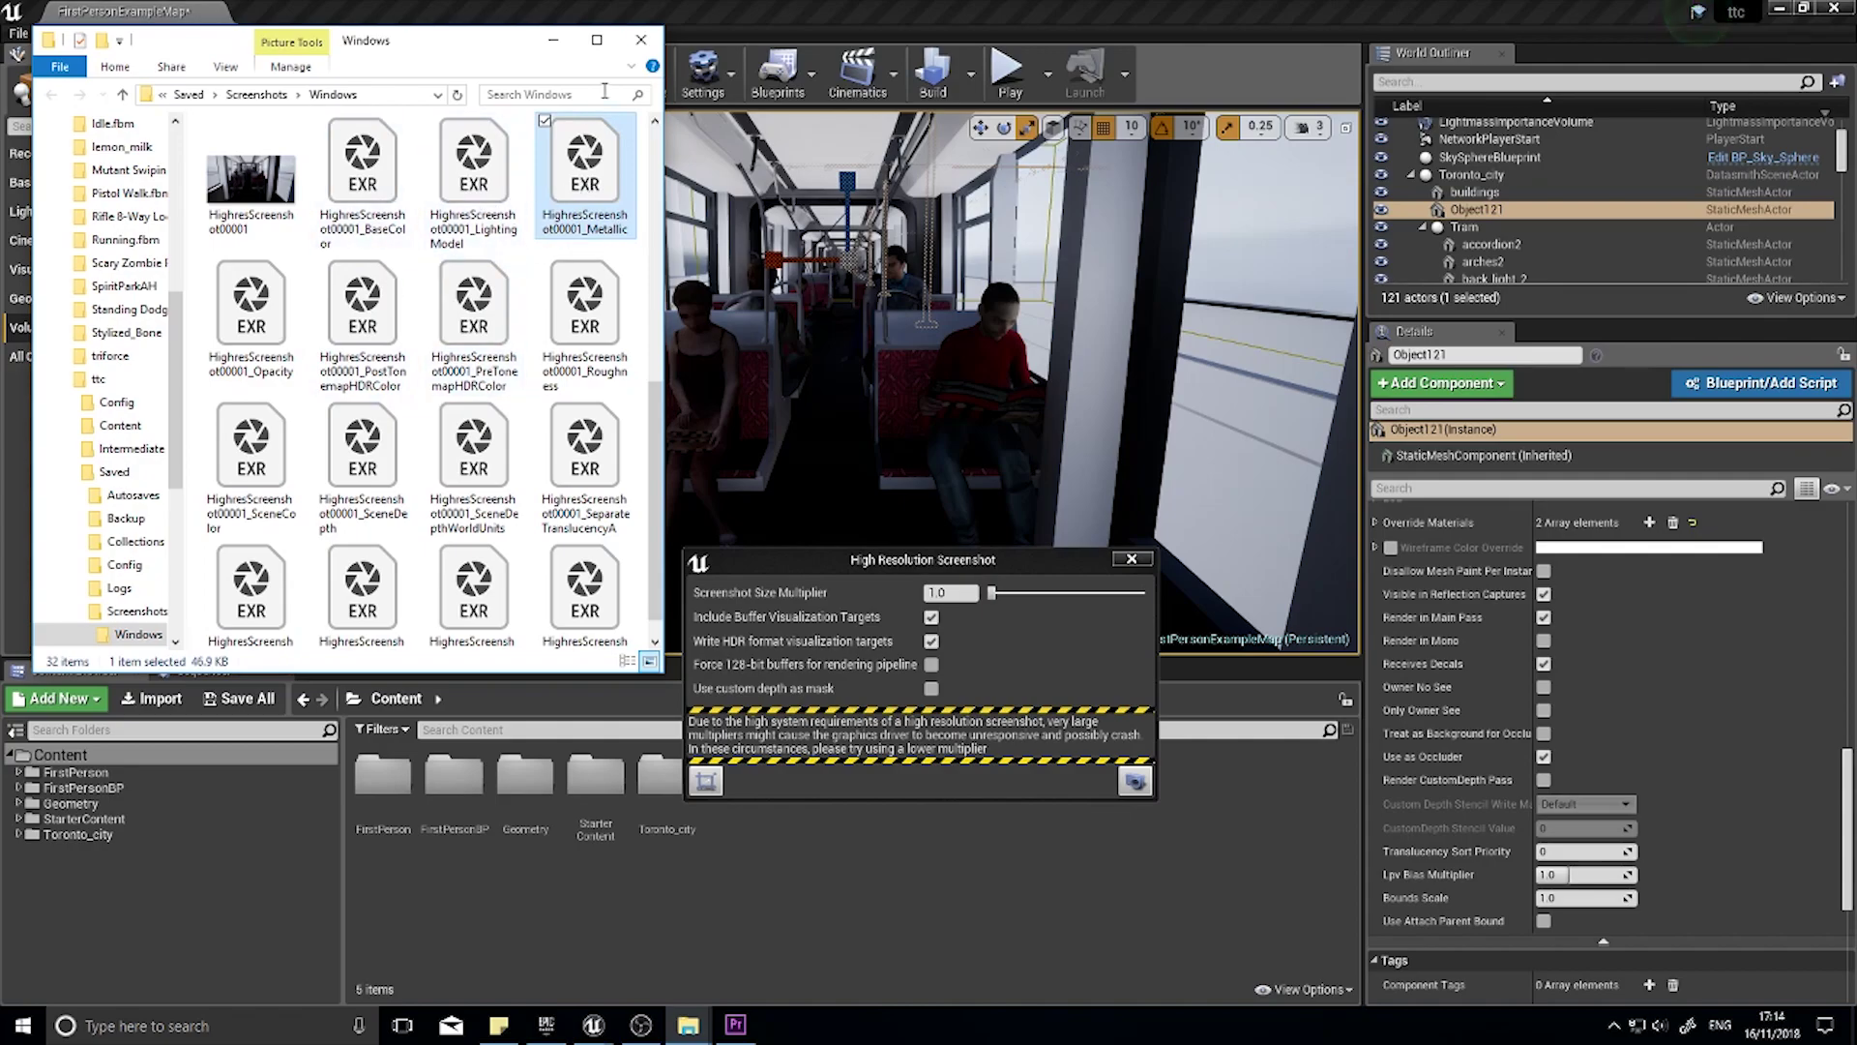
{"action": "left_click", "coordinate": [641, 40]}
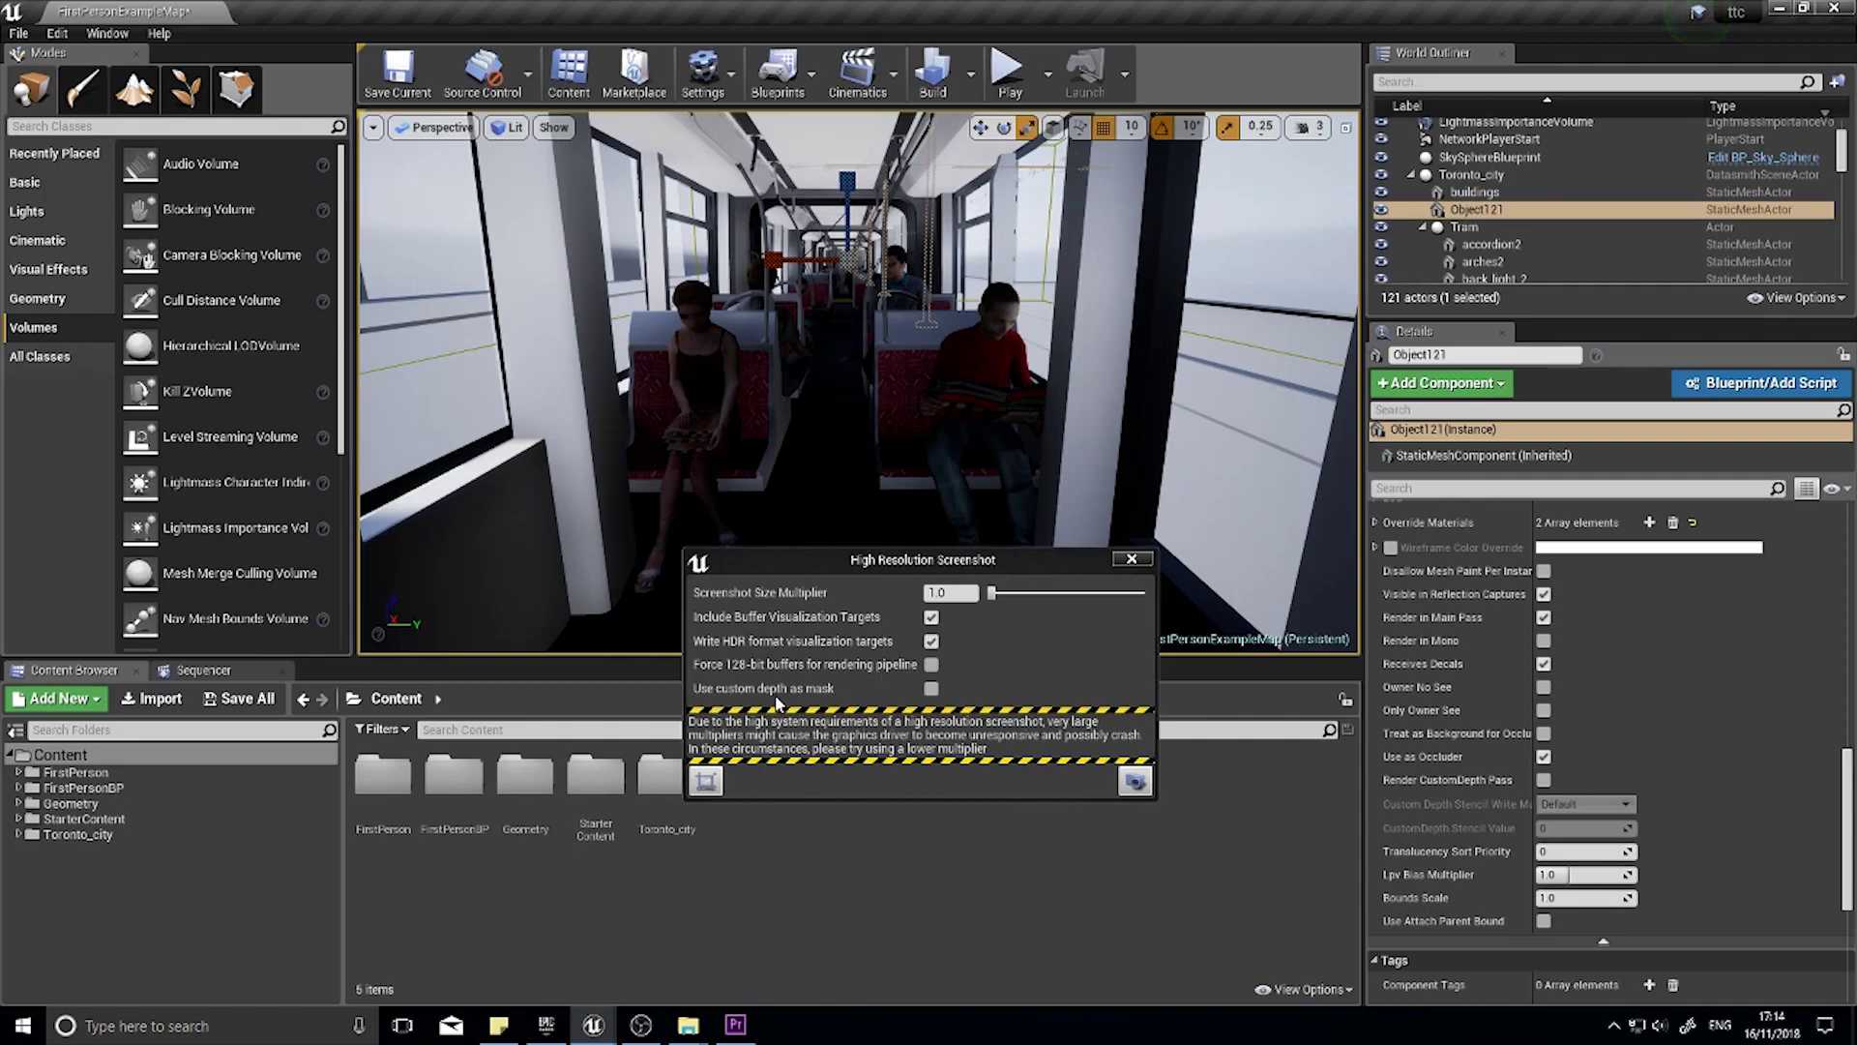
Step: Turn off the HDR format and buffer visualization targets, and enable custom depth as the screenshot mask
{"action": "left_click", "coordinate": [932, 641]}
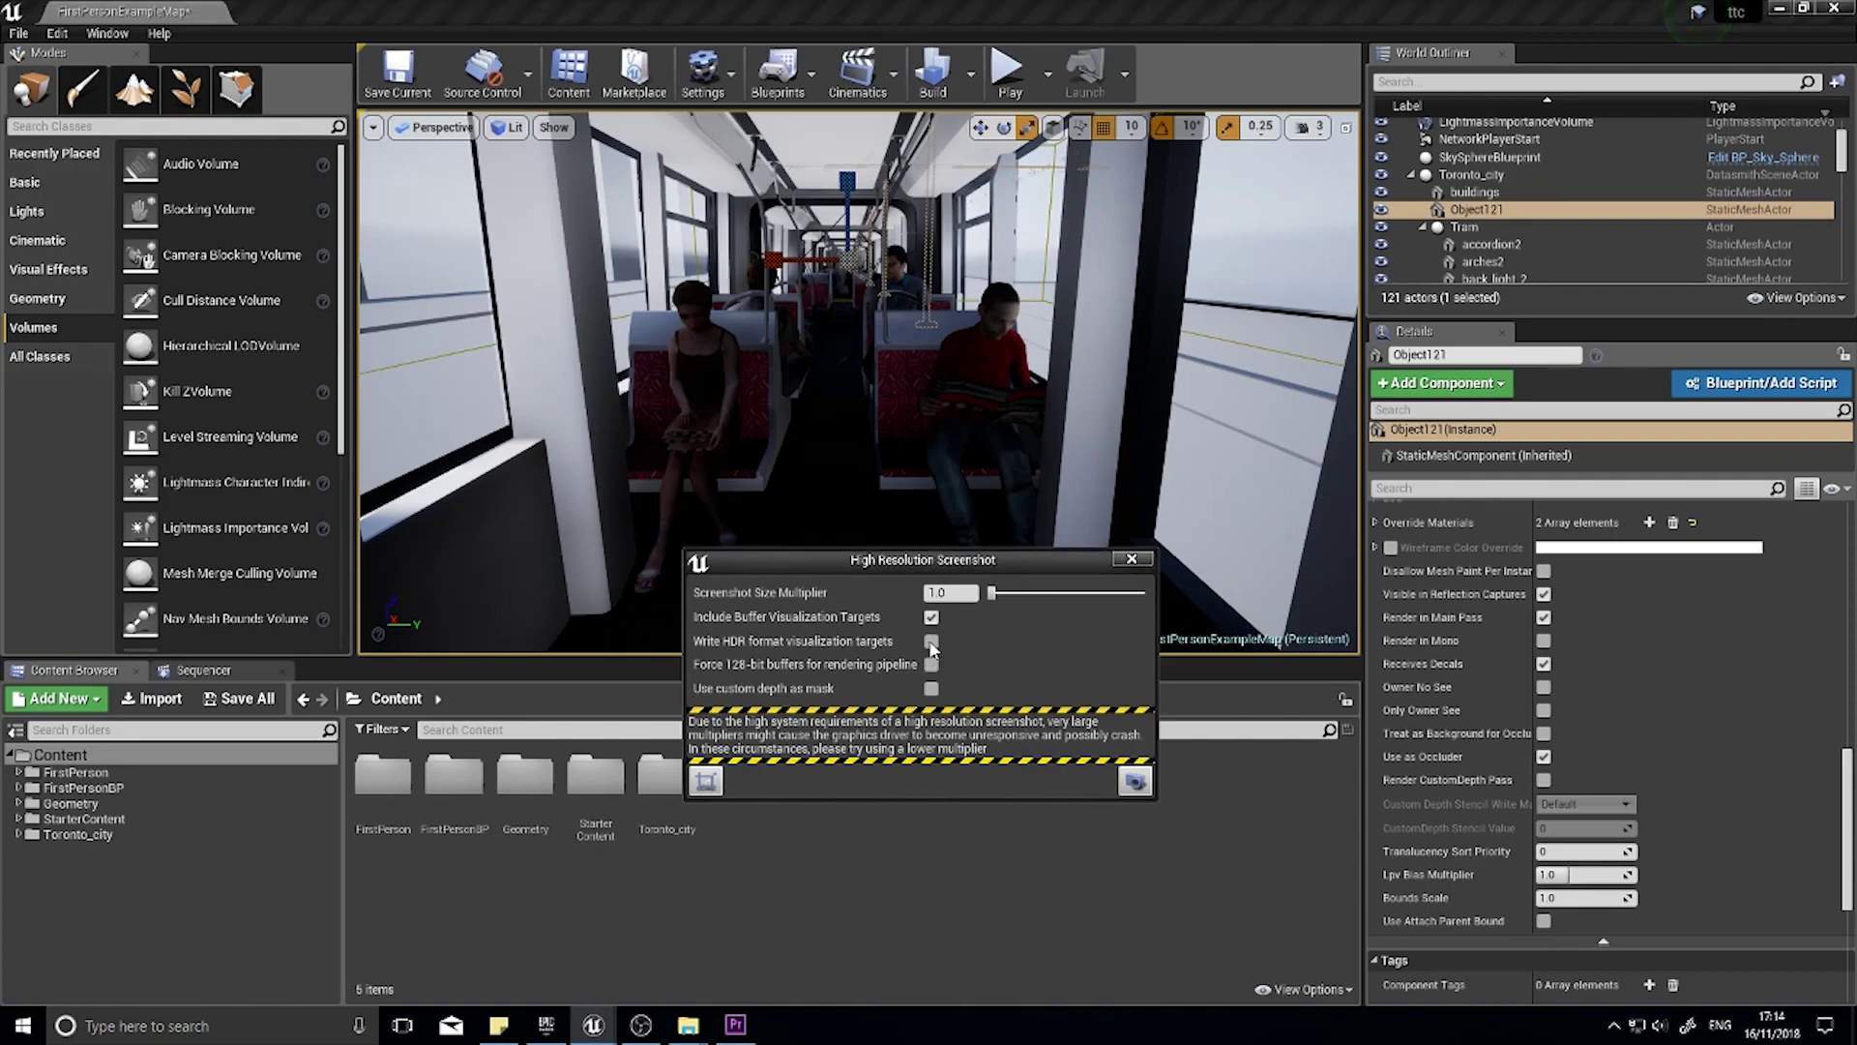
{"action": "left_click", "coordinate": [931, 618]}
{"action": "left_click", "coordinate": [931, 617]}
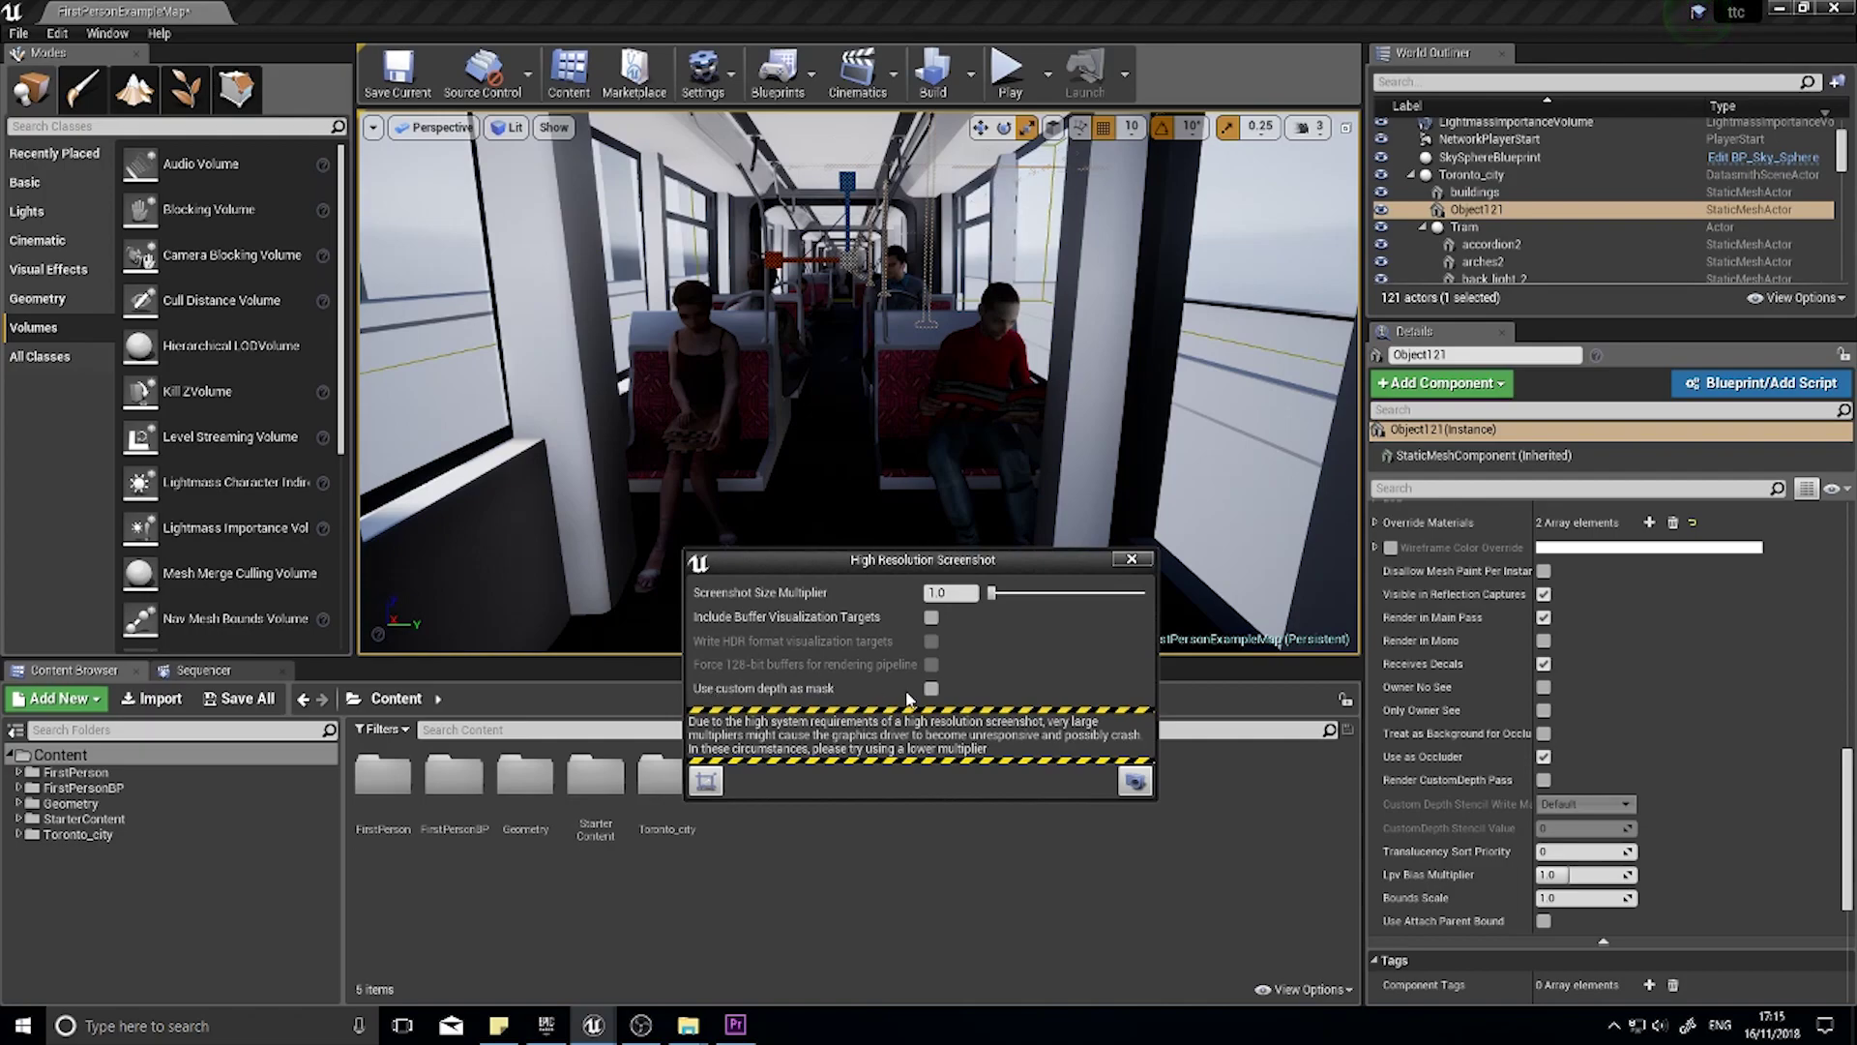
{"action": "left_click", "coordinate": [931, 688]}
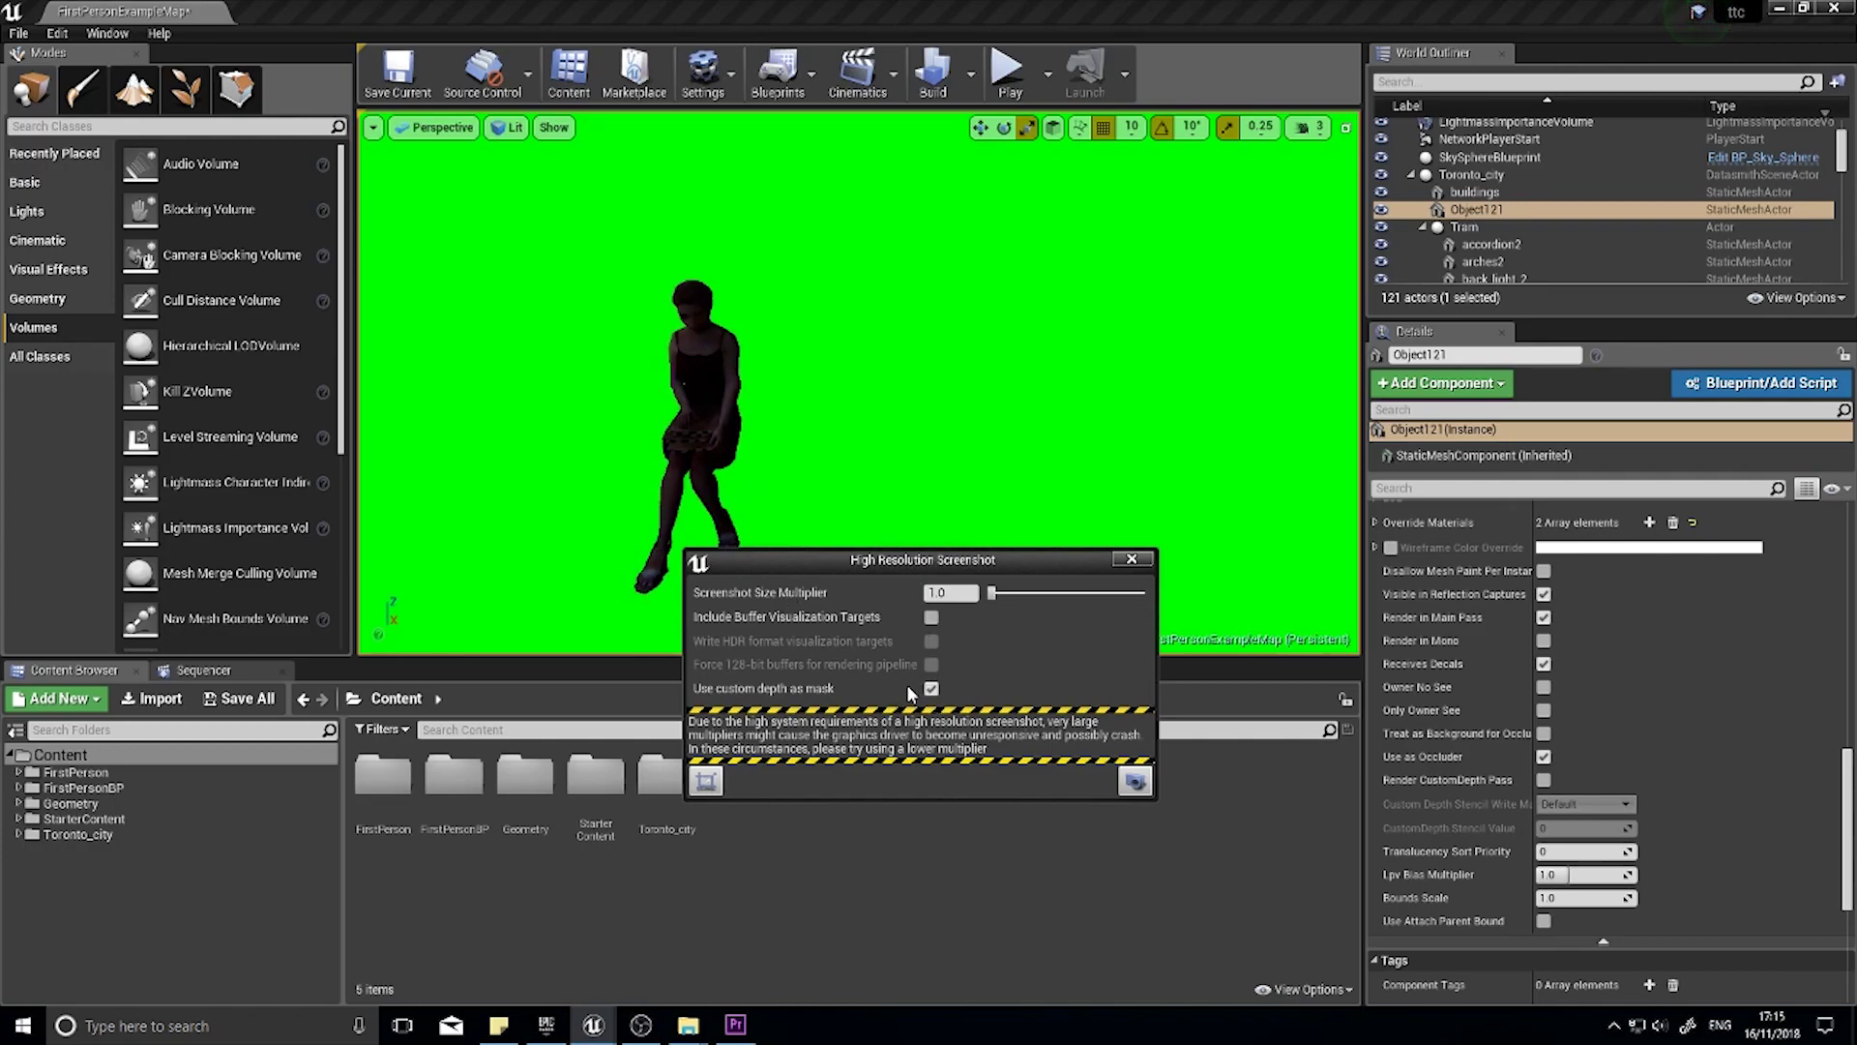
Step: Select the seated woman in the masked view and check the Render CustomDepth Pass setting in her rendering properties
{"action": "left_click", "coordinate": [698, 454]}
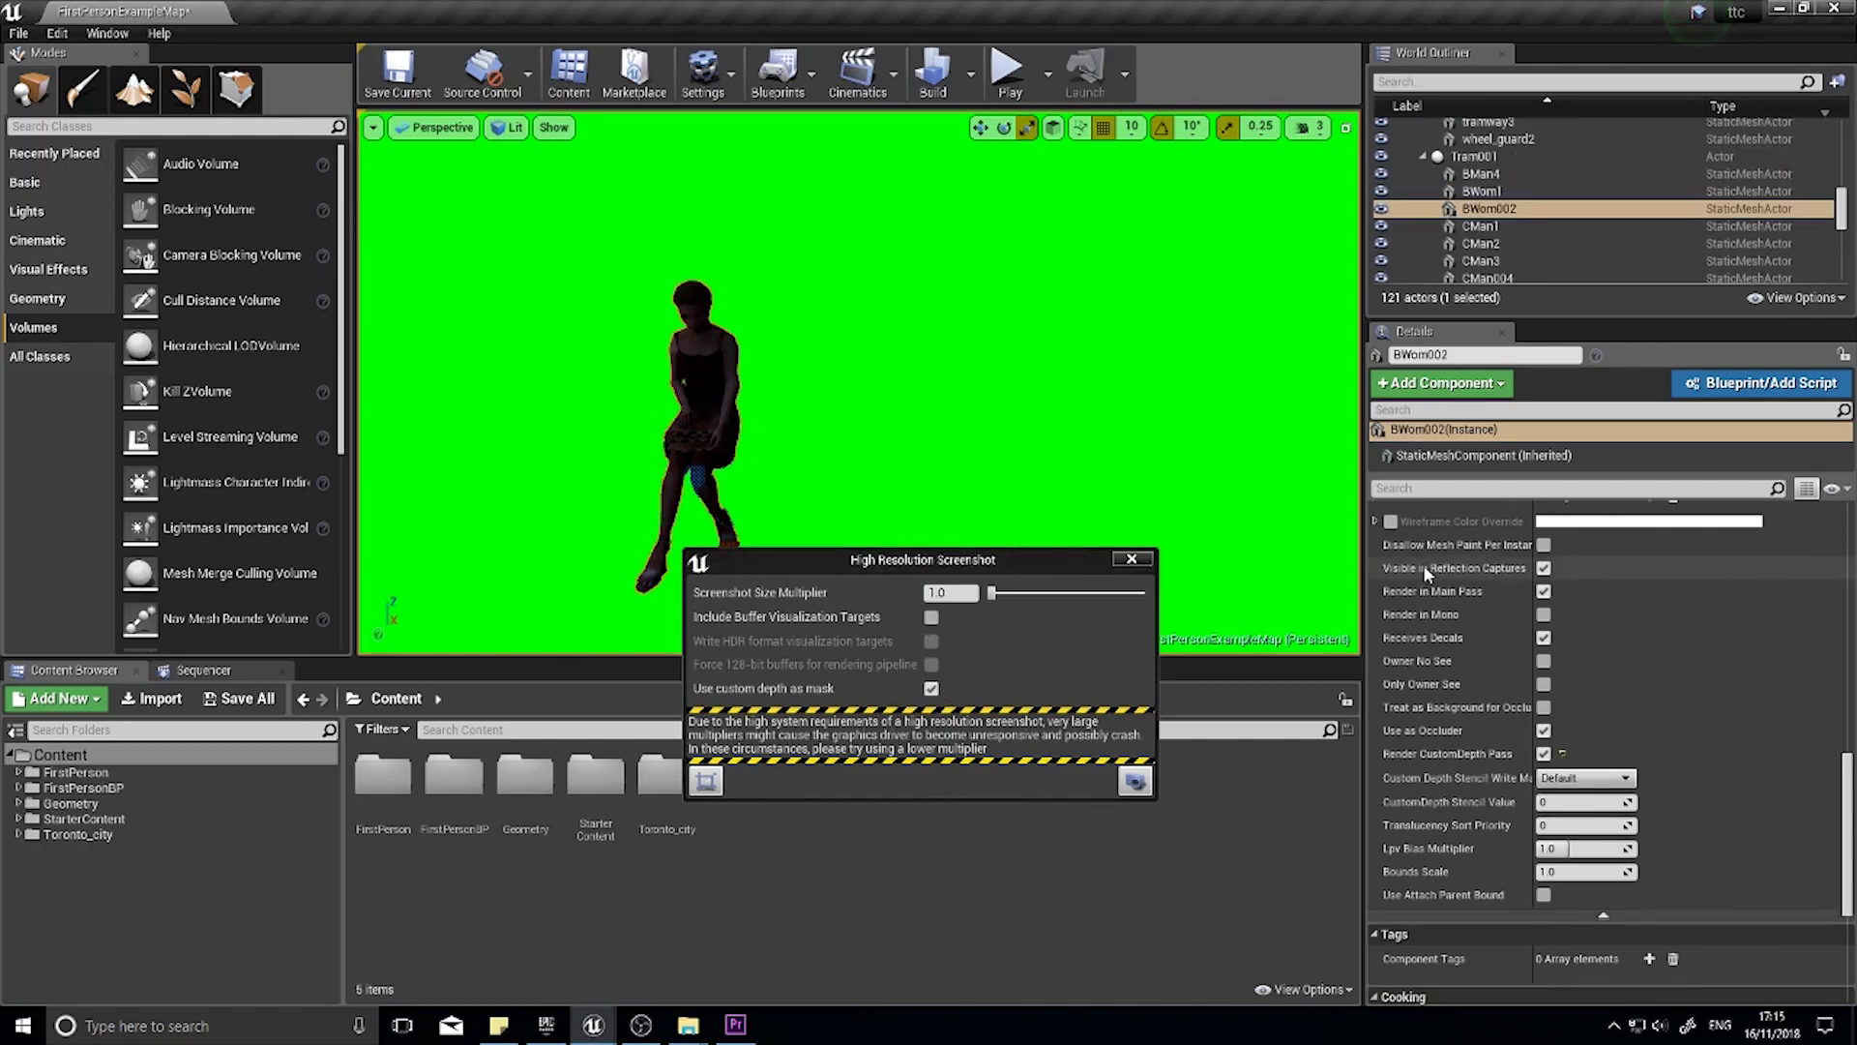
{"action": "scroll", "coordinate": [1492, 680], "scroll_direction": "up", "scroll_amount": 5}
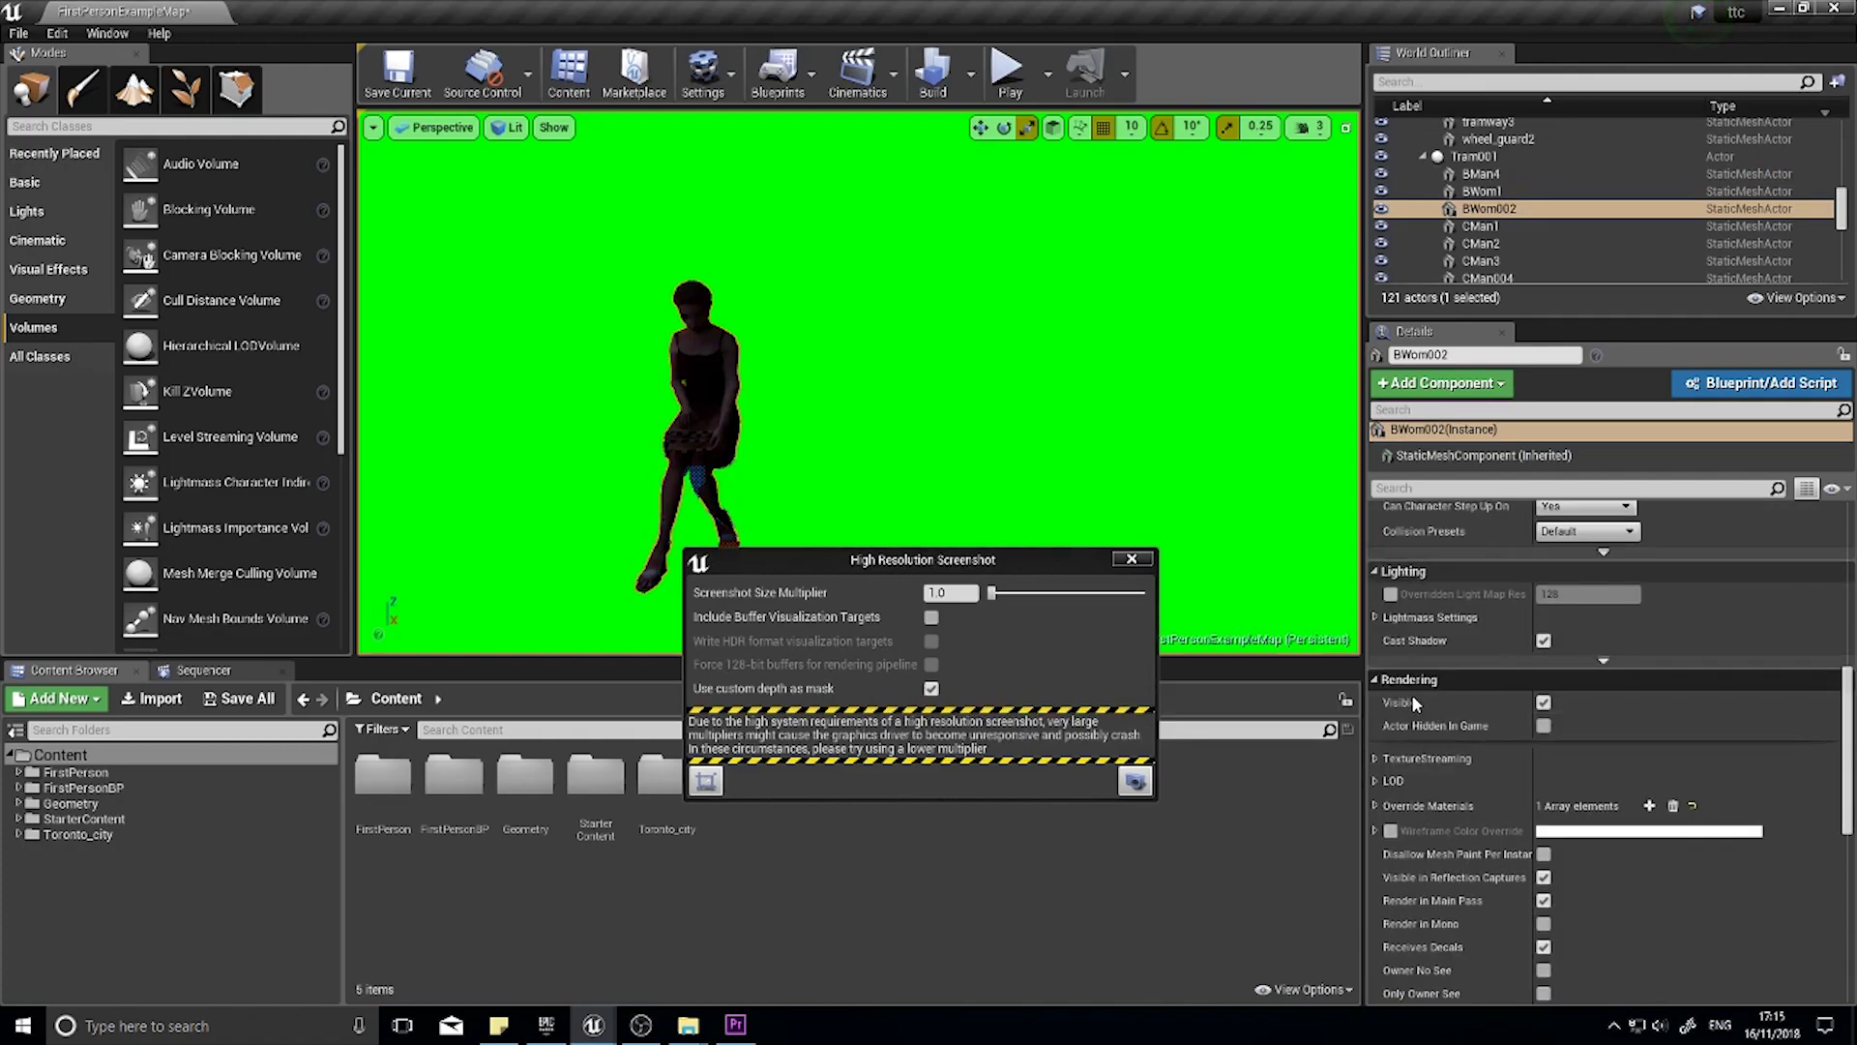
{"action": "scroll", "coordinate": [1559, 763], "scroll_direction": "down", "scroll_amount": 3}
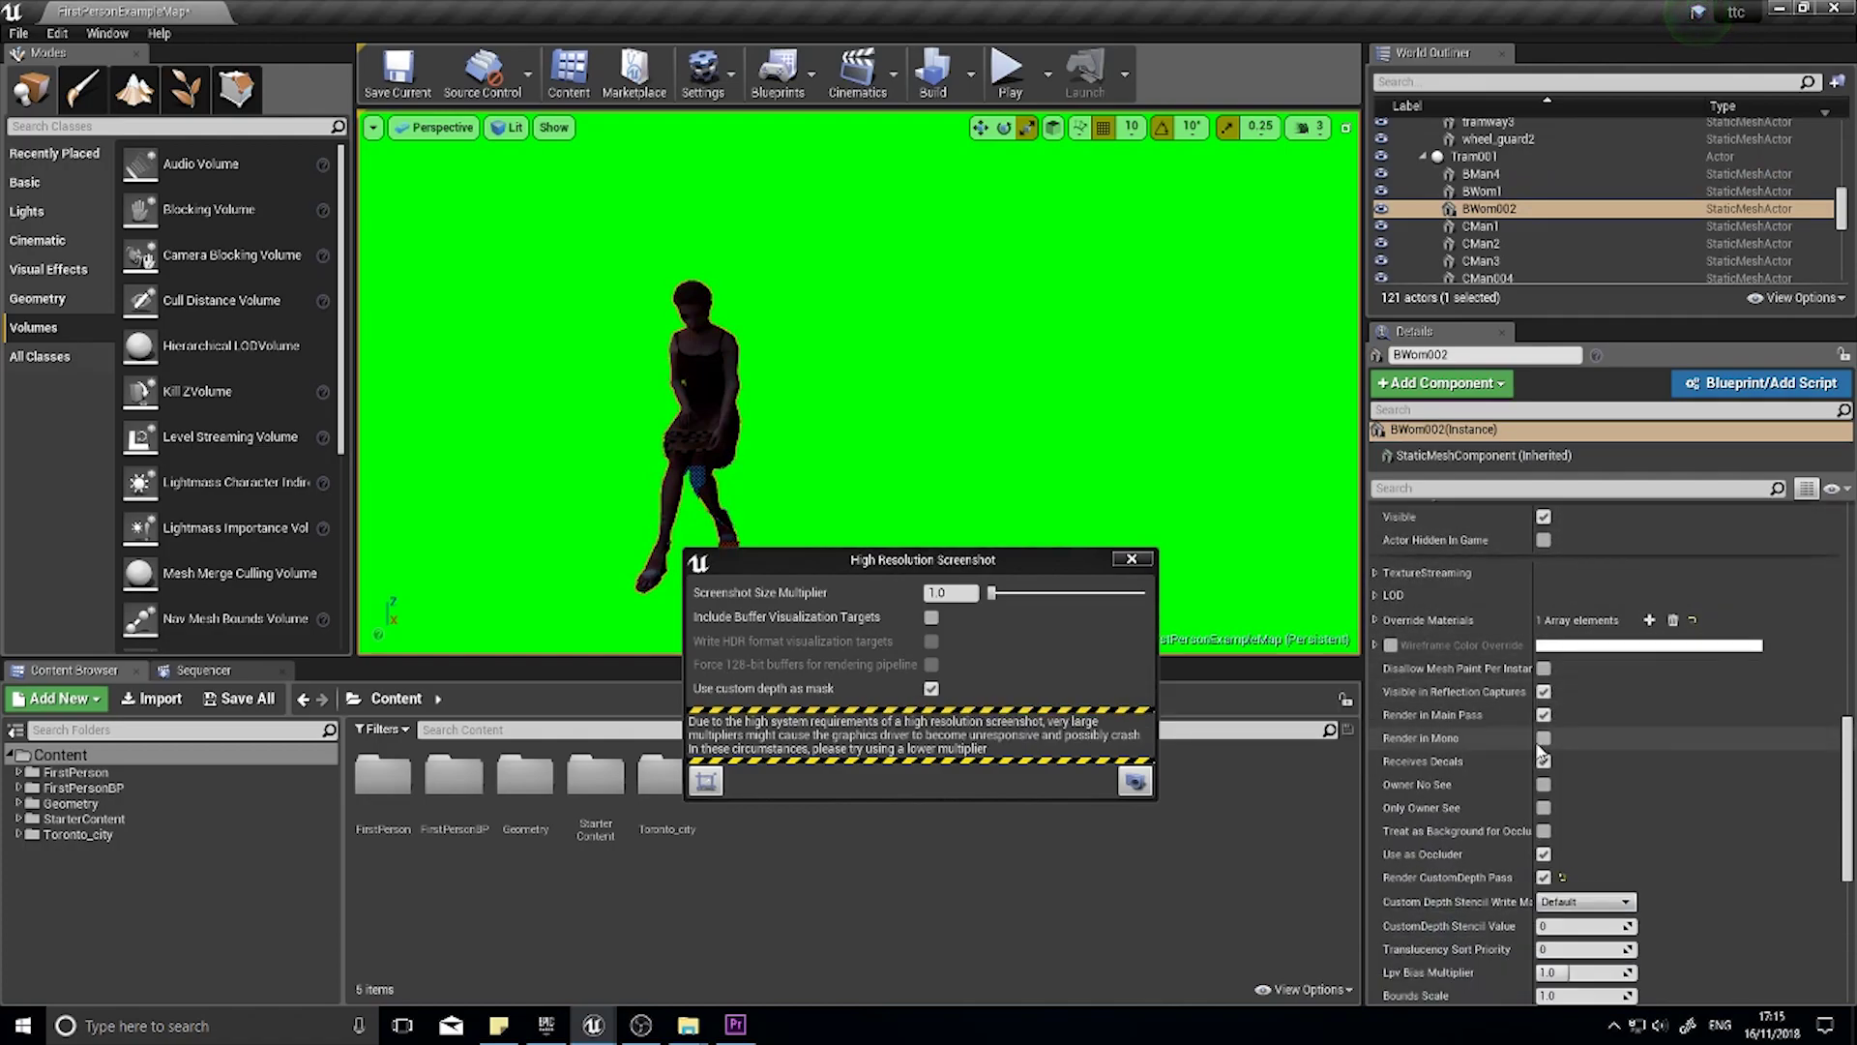
{"action": "scroll", "coordinate": [1541, 753], "scroll_direction": "down", "scroll_amount": 1}
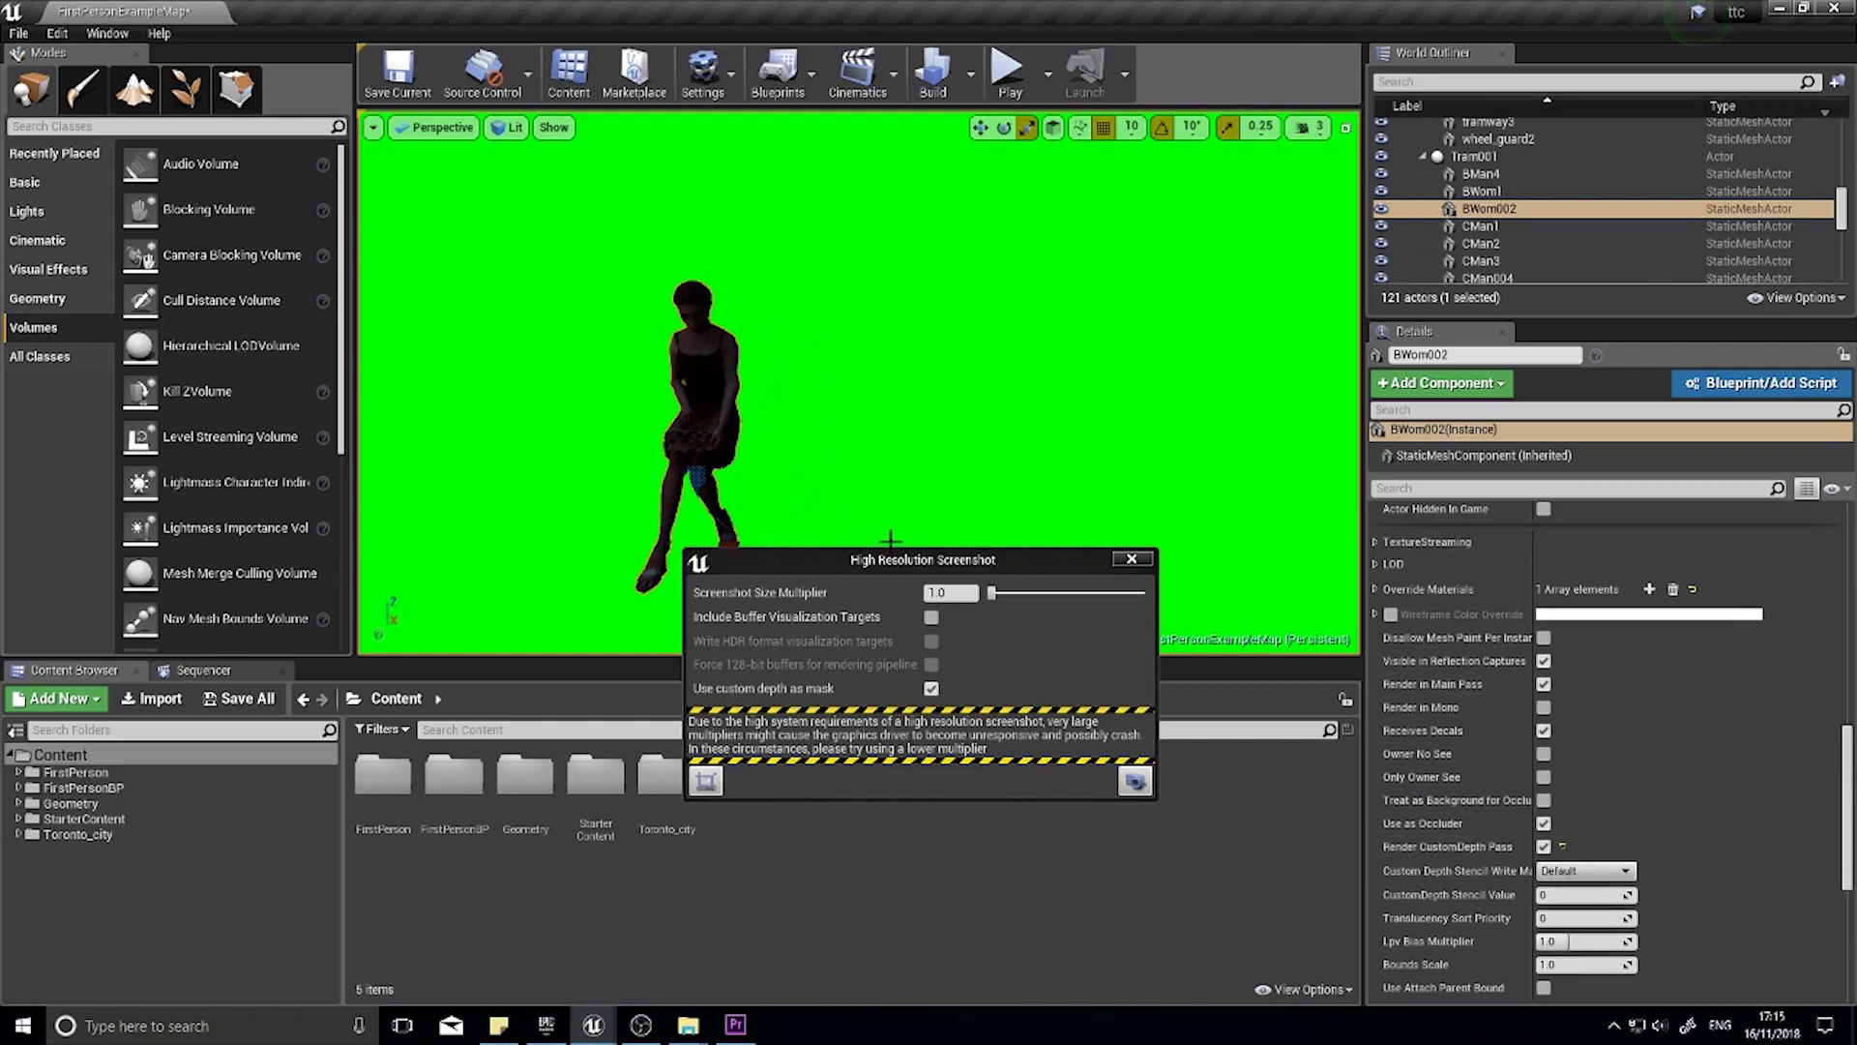
Step: Preview the Scene Depth buffer visualization, with the custom depth mask on and with it turned off
{"action": "left_click", "coordinate": [502, 133]}
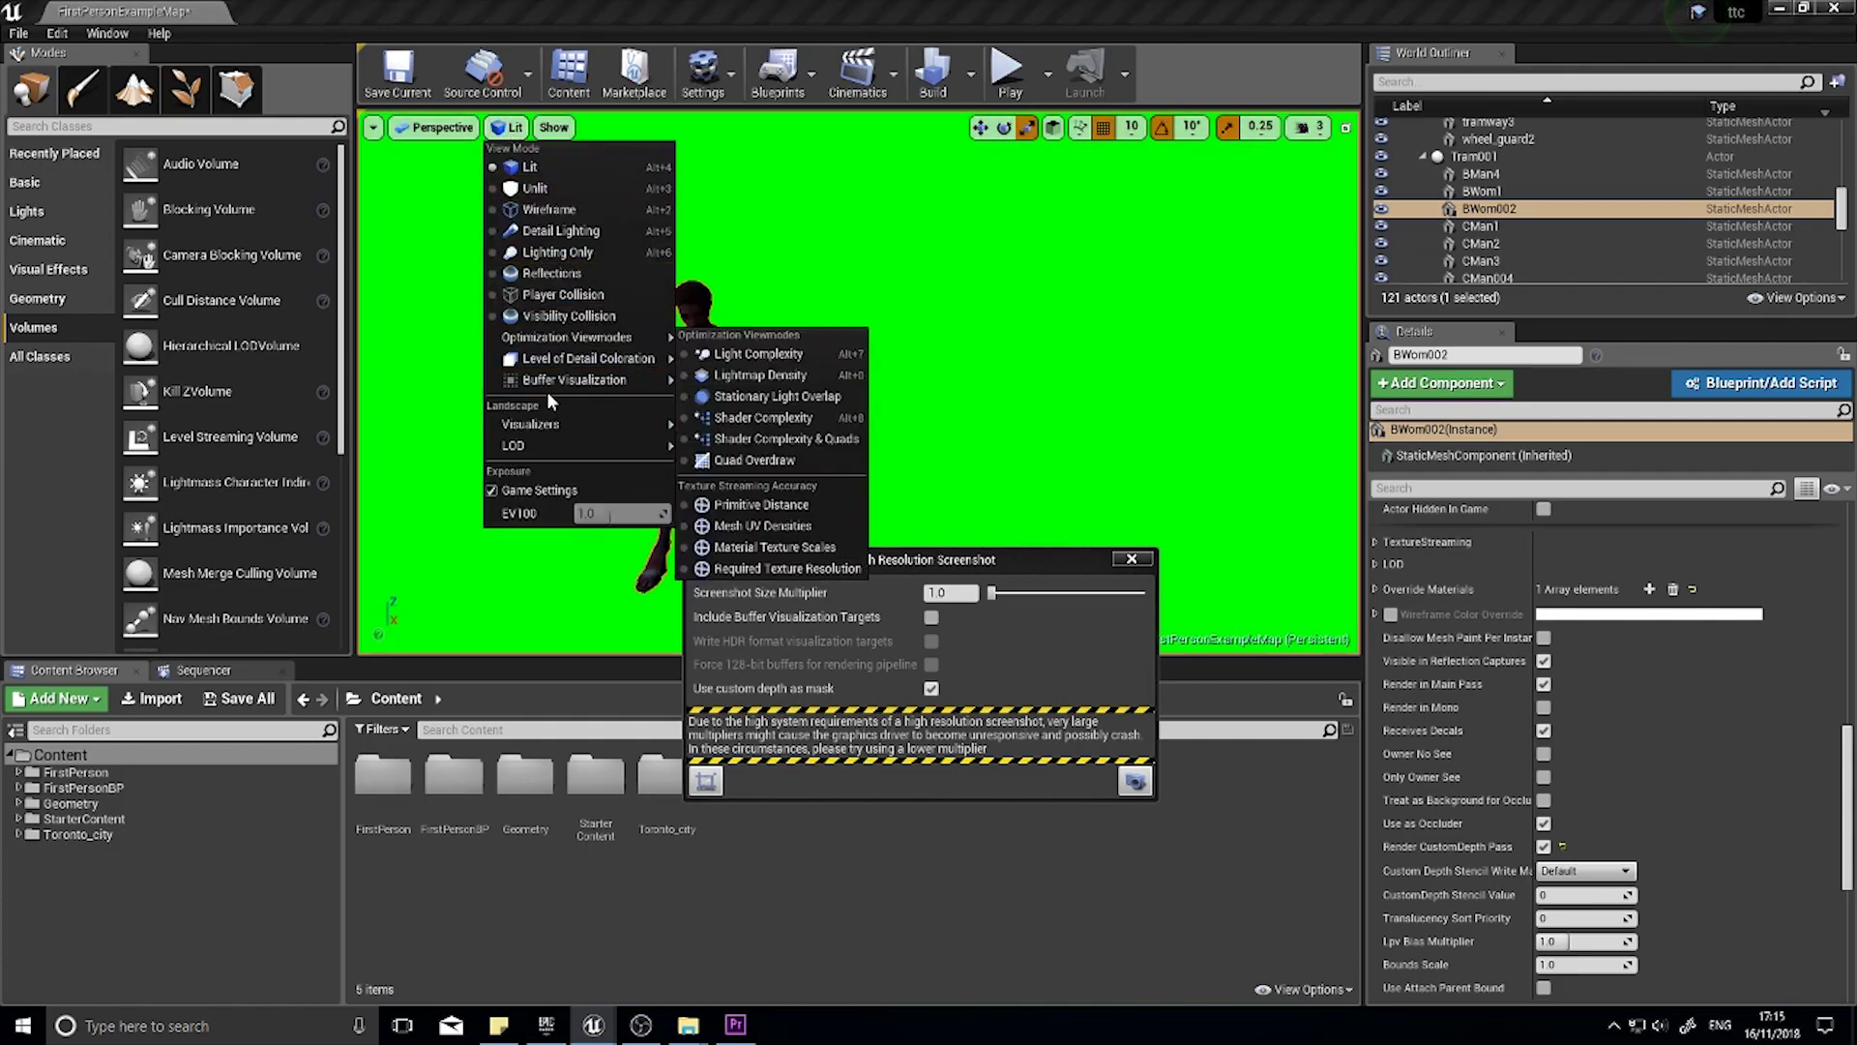
{"action": "mouse_move", "coordinate": [580, 379]}
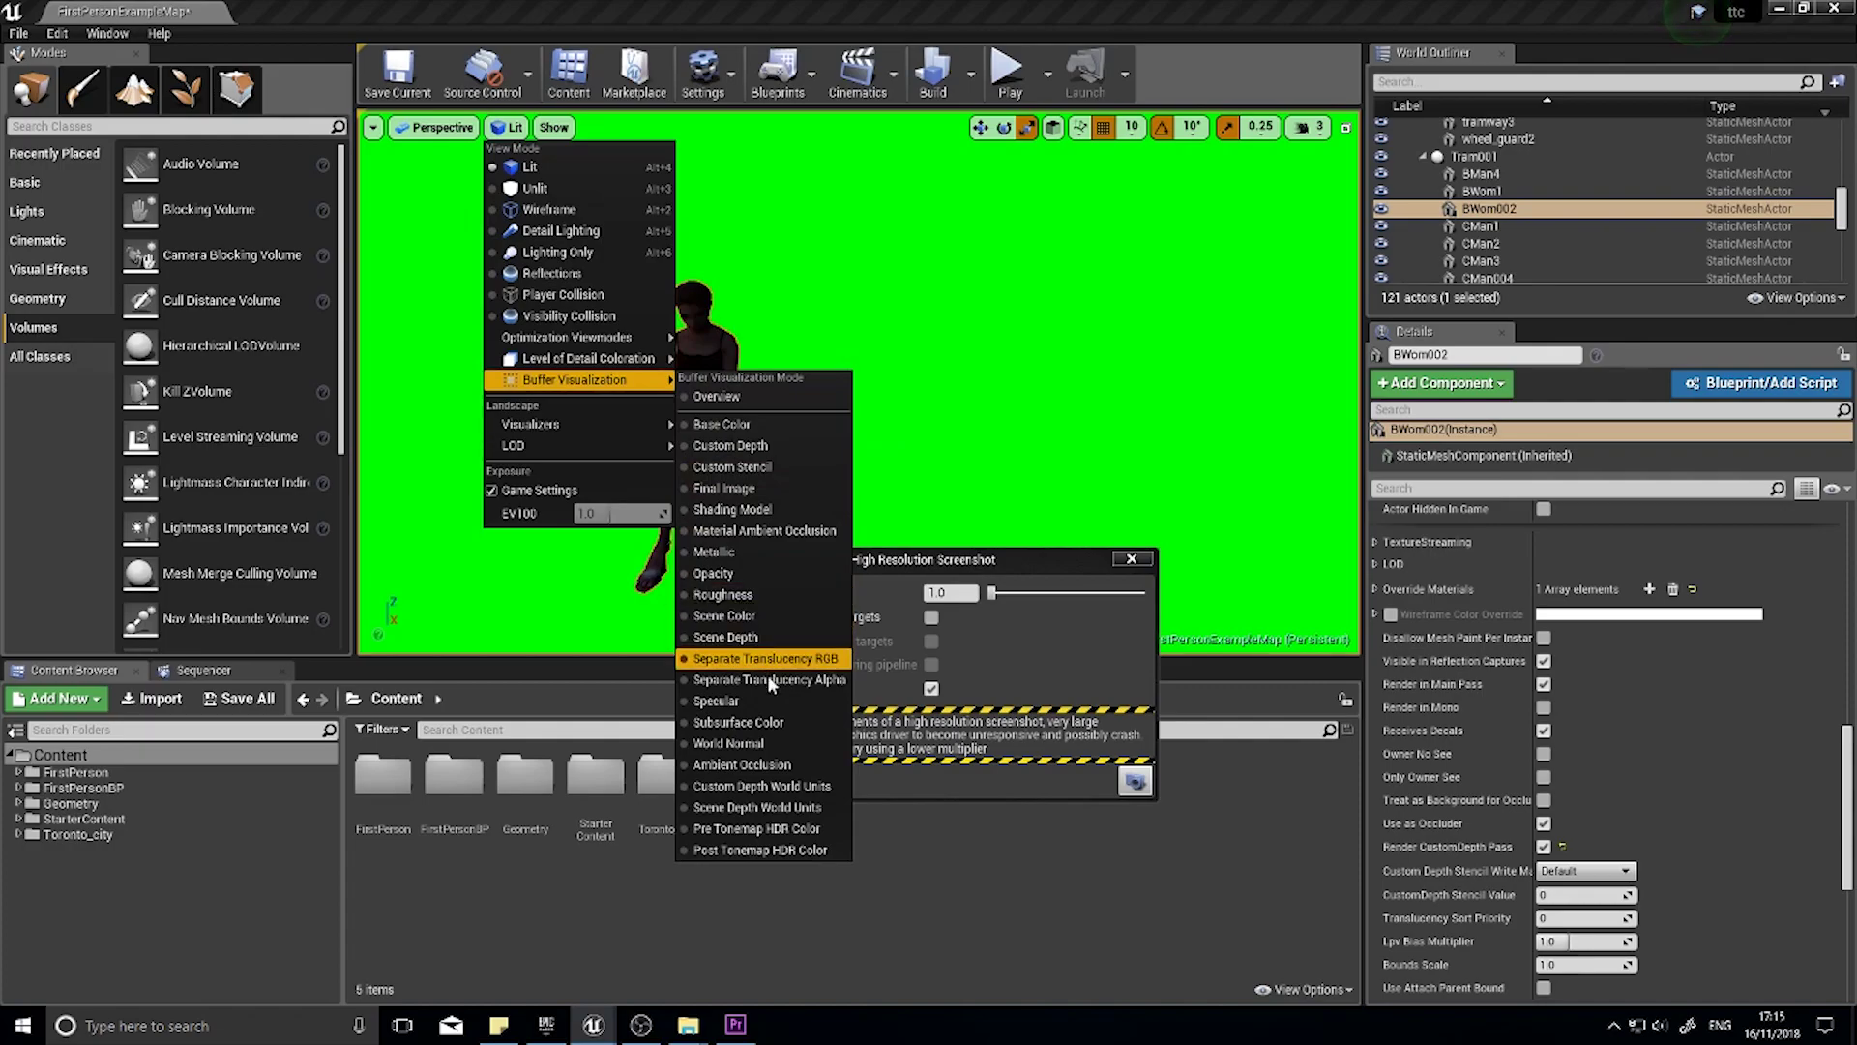
{"action": "left_click", "coordinate": [764, 636]}
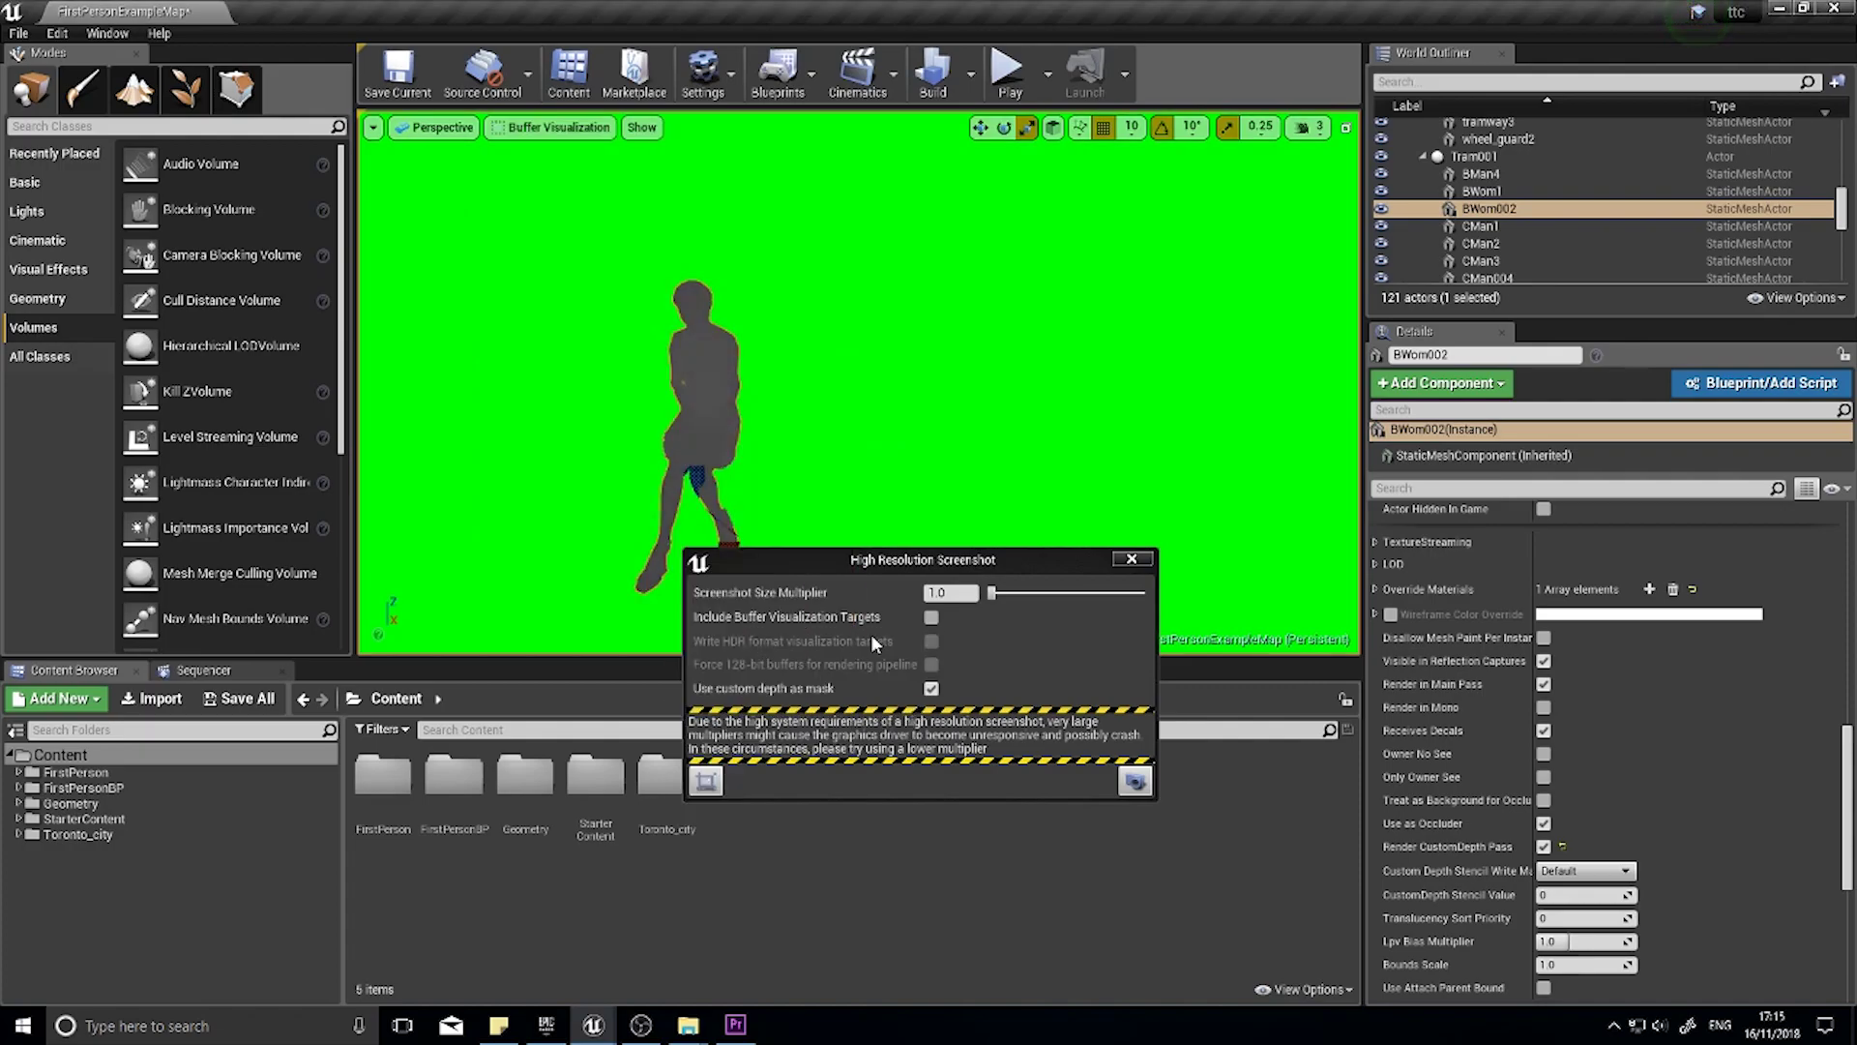
{"action": "left_click", "coordinate": [932, 689]}
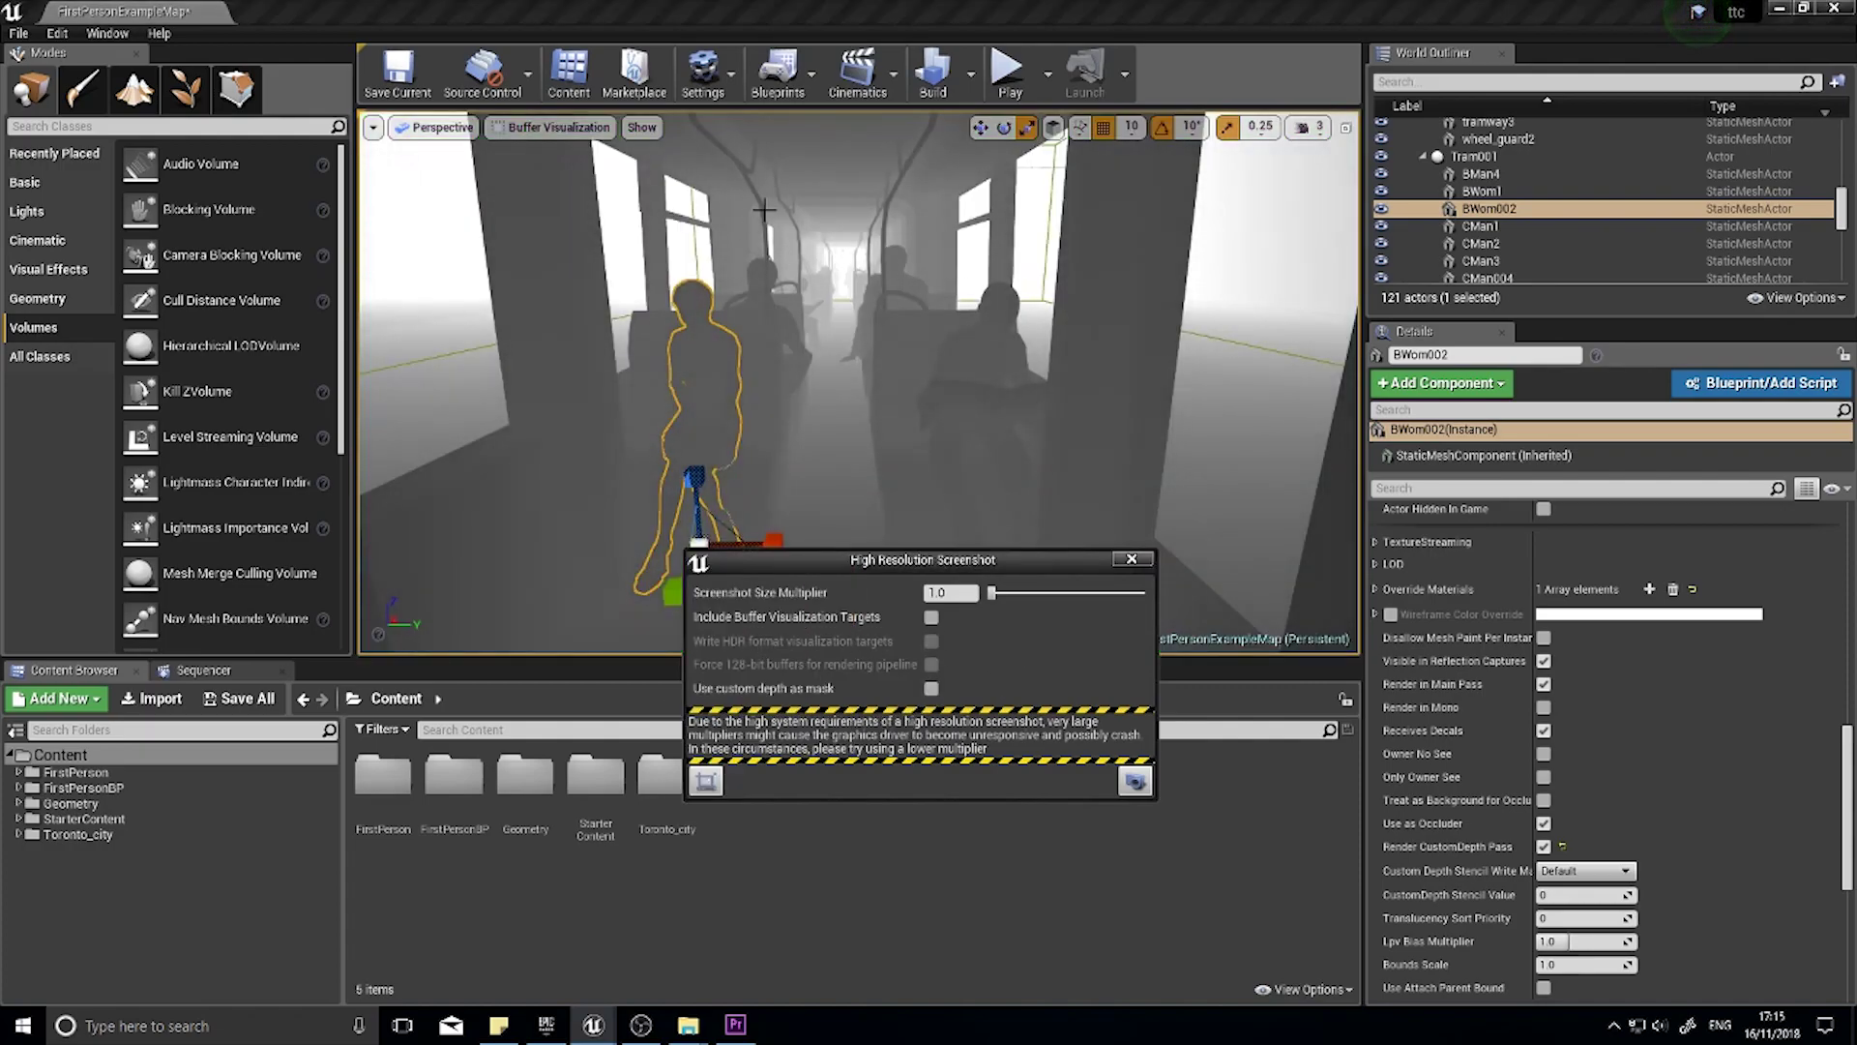
Step: Preview the Custom Depth buffer visualization and return the viewport to Lit mode
{"action": "left_click", "coordinate": [551, 127]}
{"action": "mouse_move", "coordinate": [575, 379]}
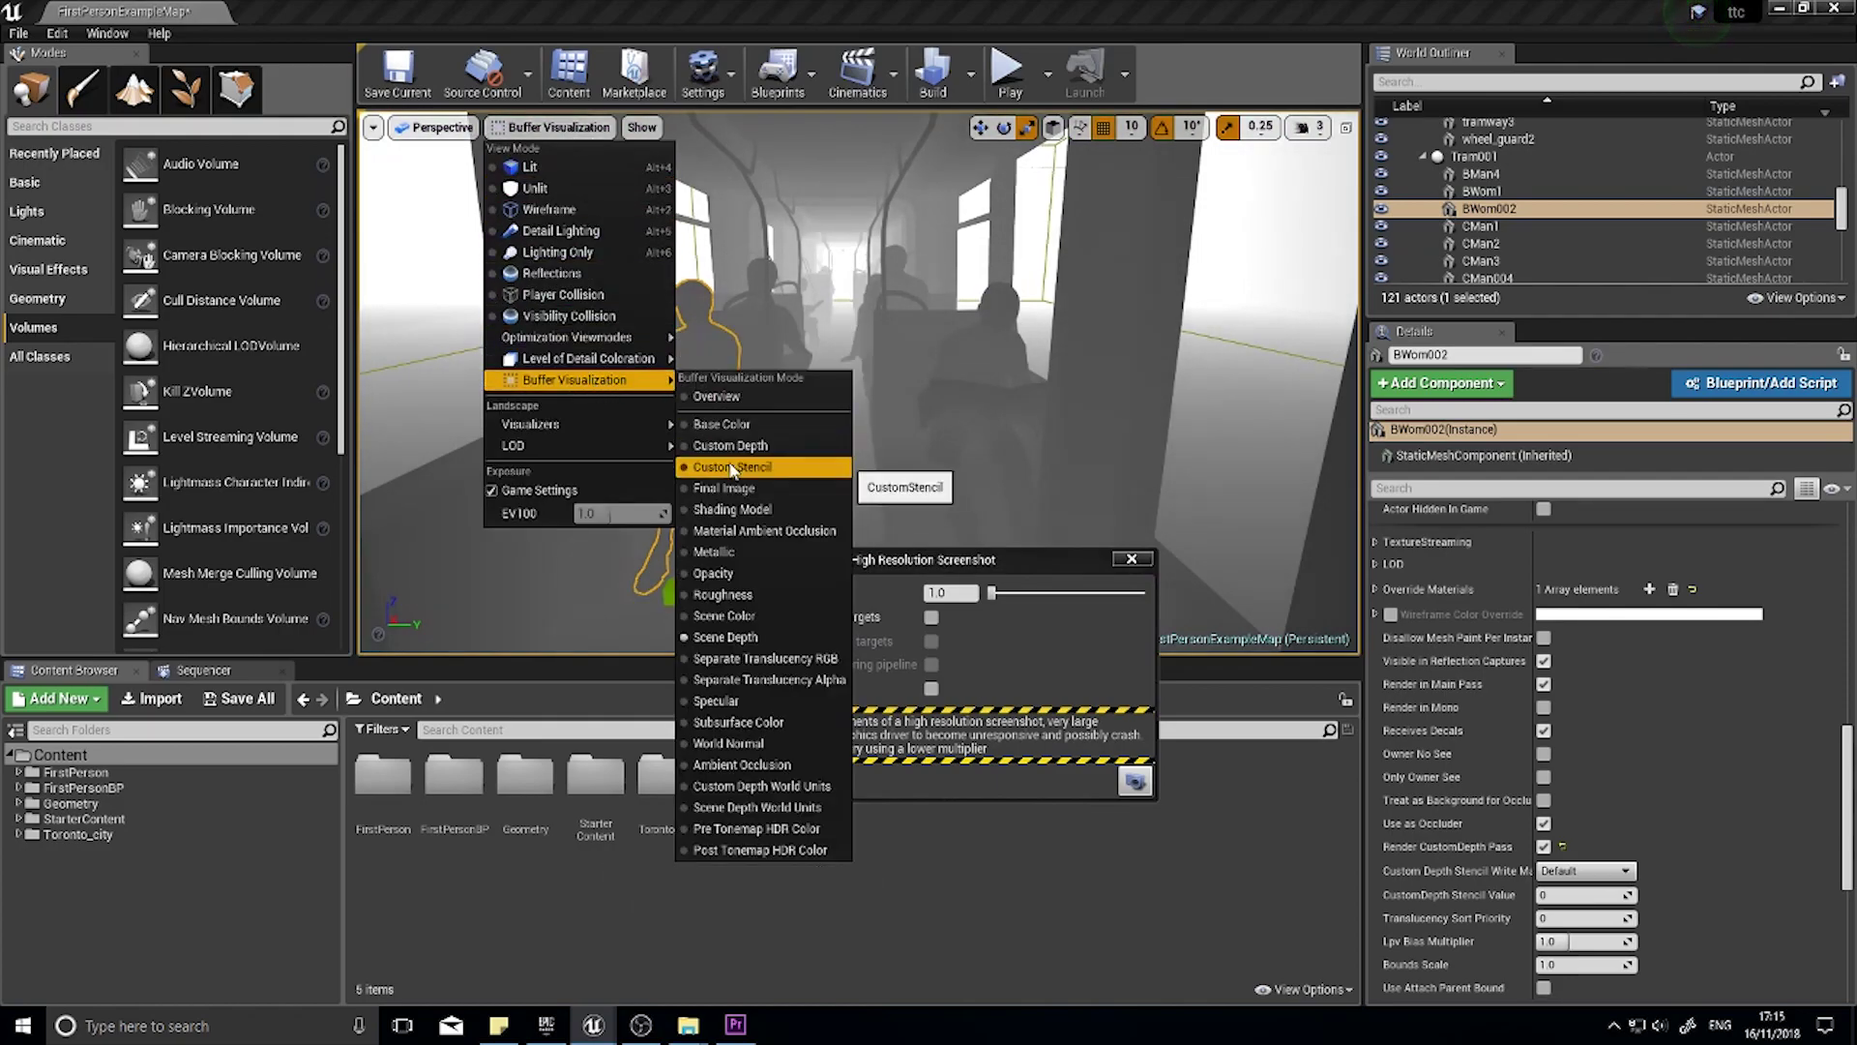
{"action": "left_click", "coordinate": [730, 445]}
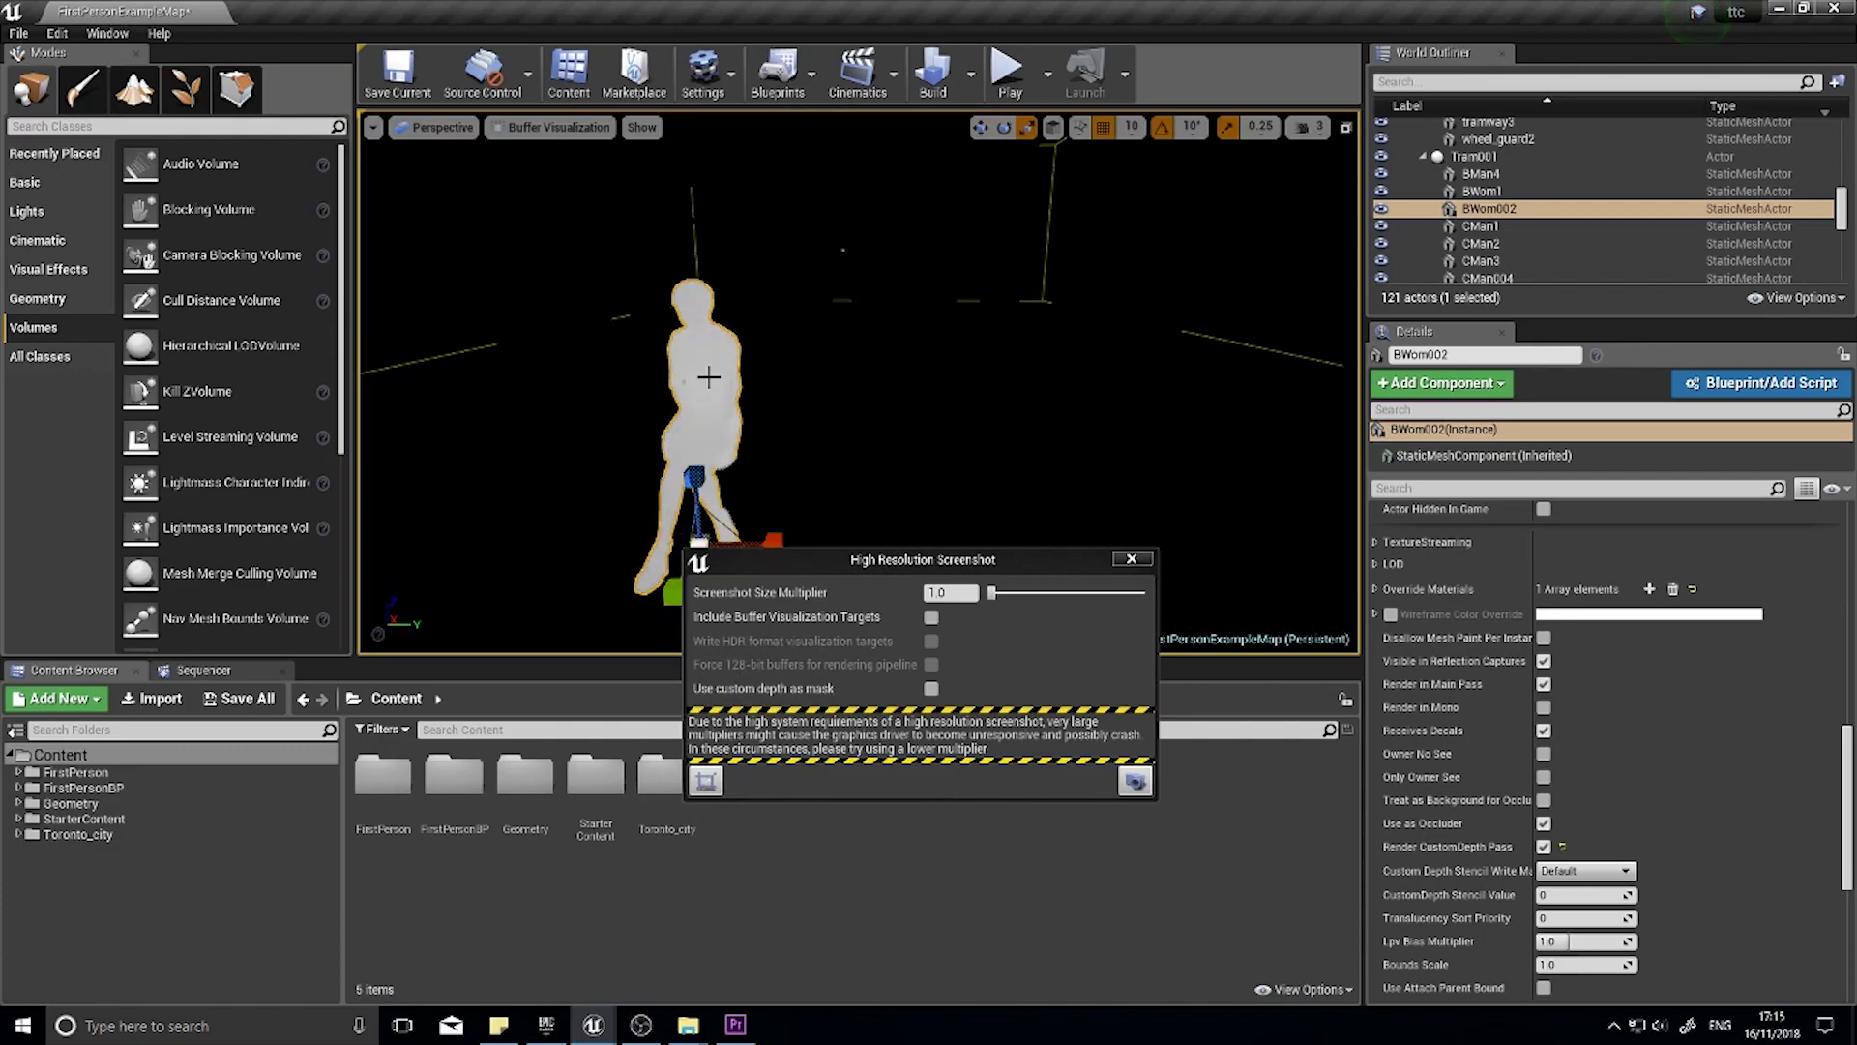
{"action": "left_click", "coordinate": [545, 127]}
{"action": "left_click", "coordinate": [545, 153]}
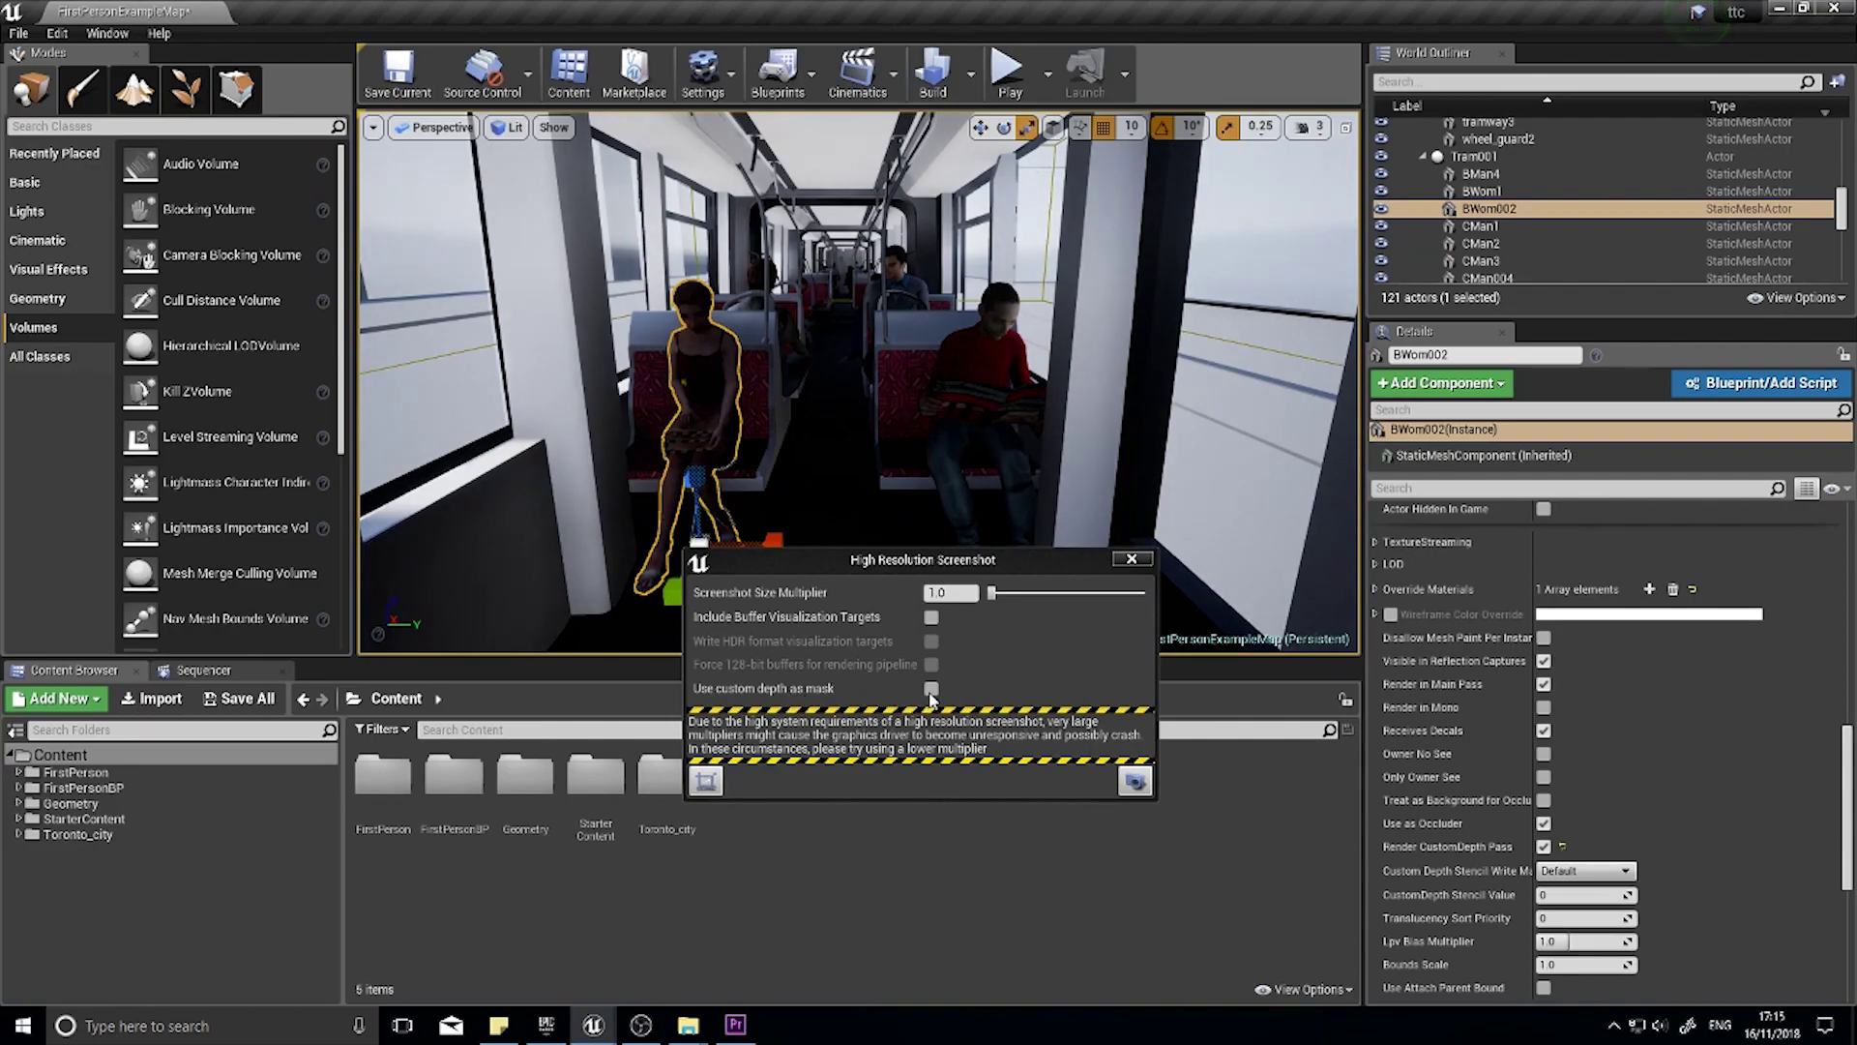
Step: Capture the high resolution screenshot with custom depth used as the mask, and view the saved image of the isolated woman
{"action": "left_click", "coordinate": [931, 689]}
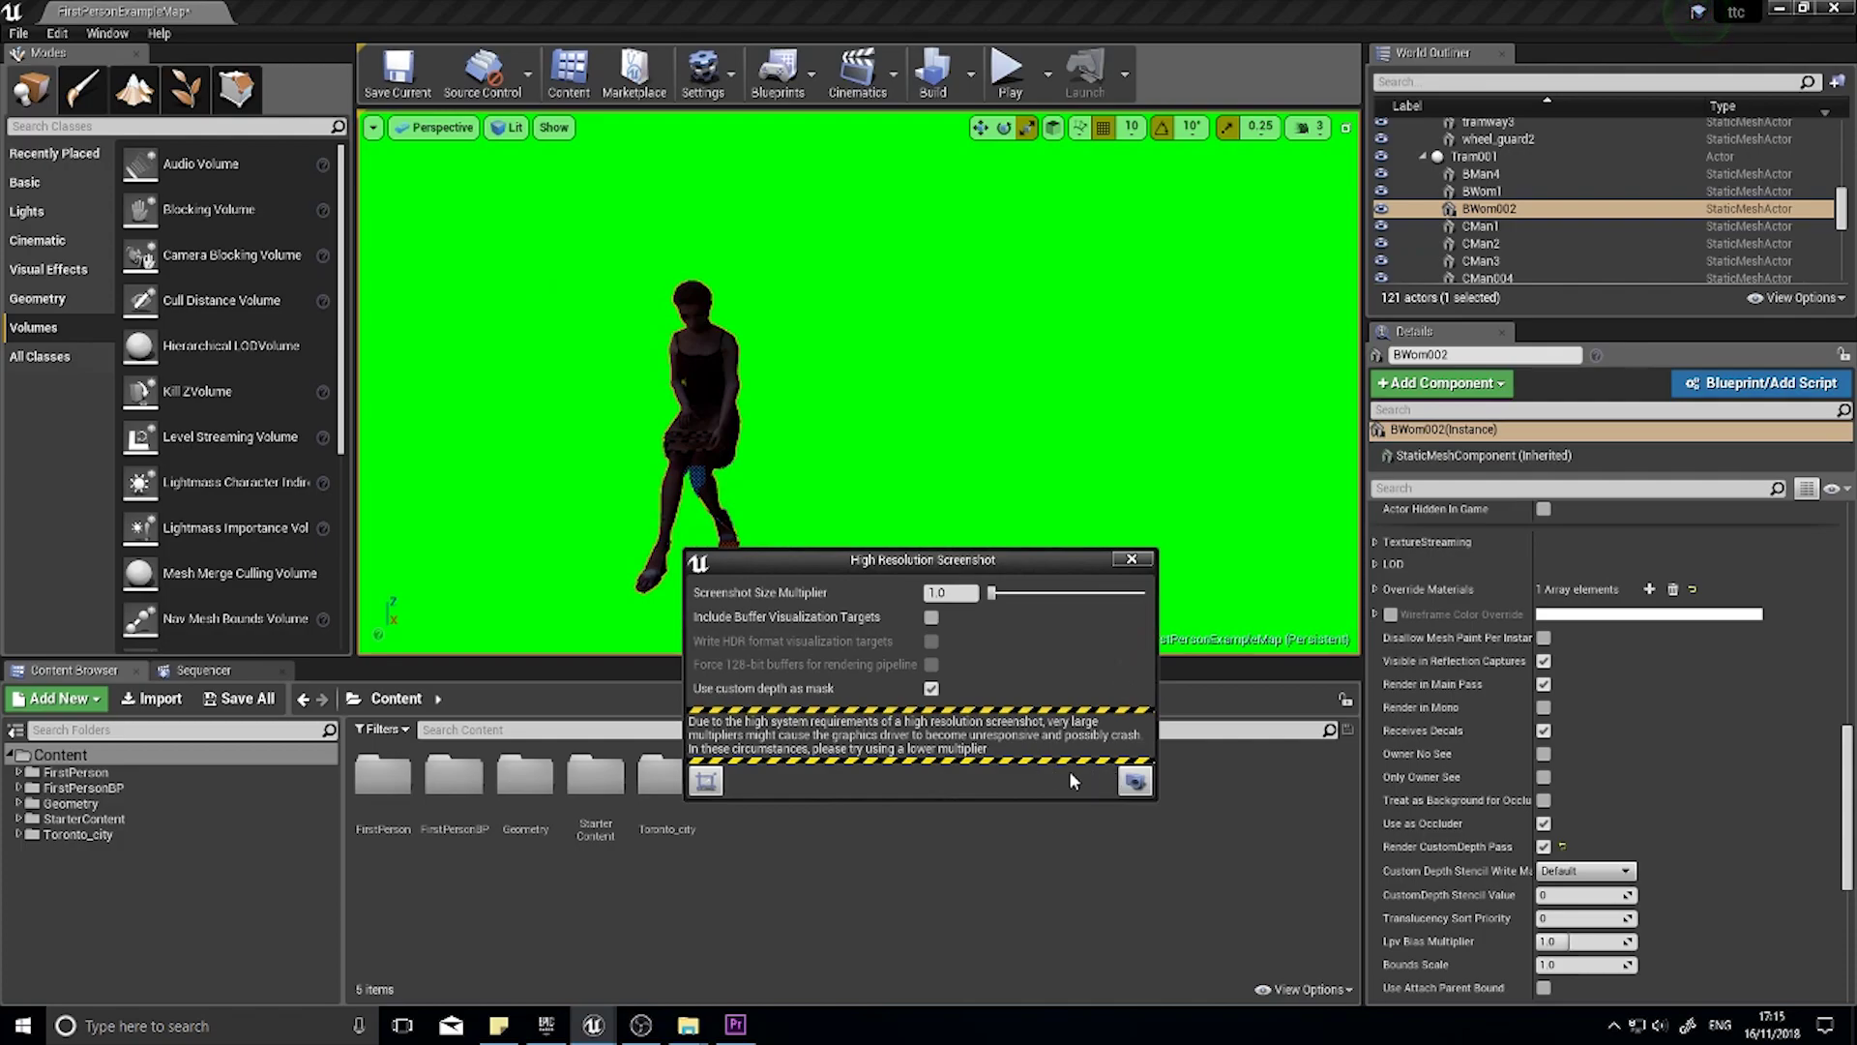
{"action": "left_click", "coordinate": [1134, 781]}
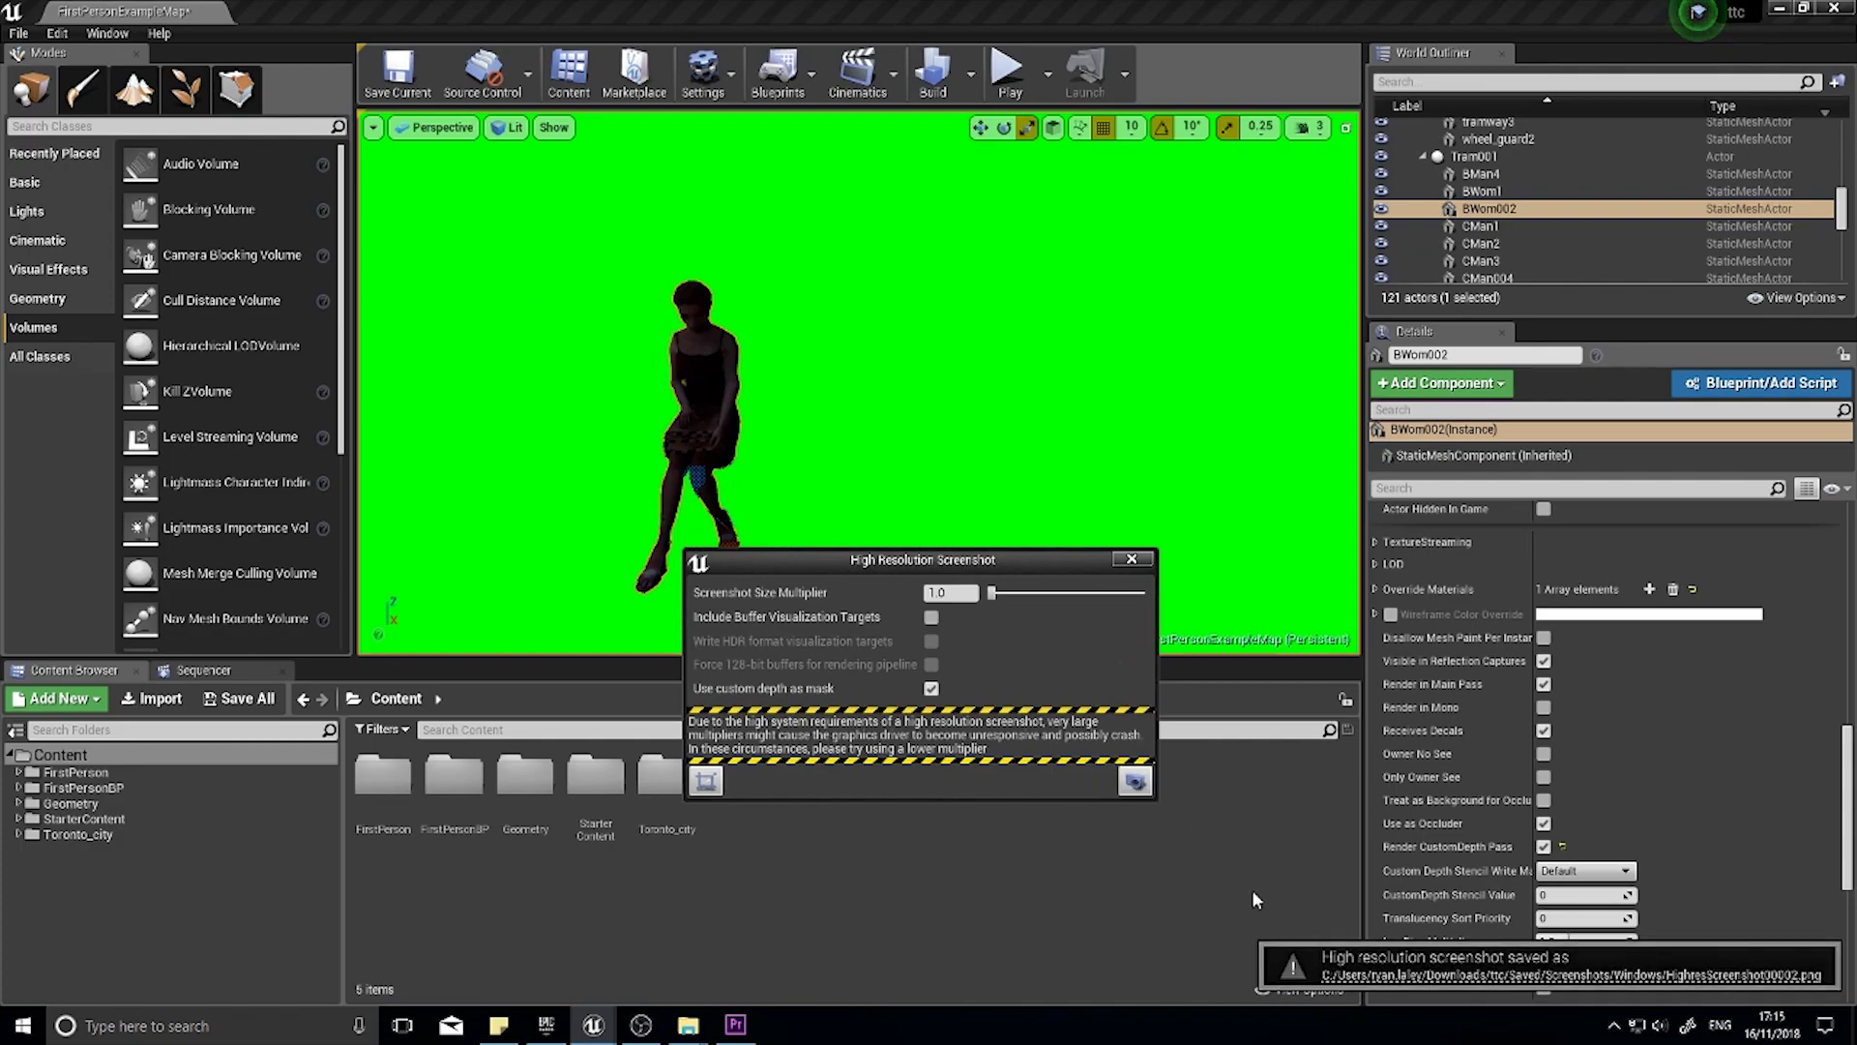
{"action": "left_click", "coordinate": [1396, 974]}
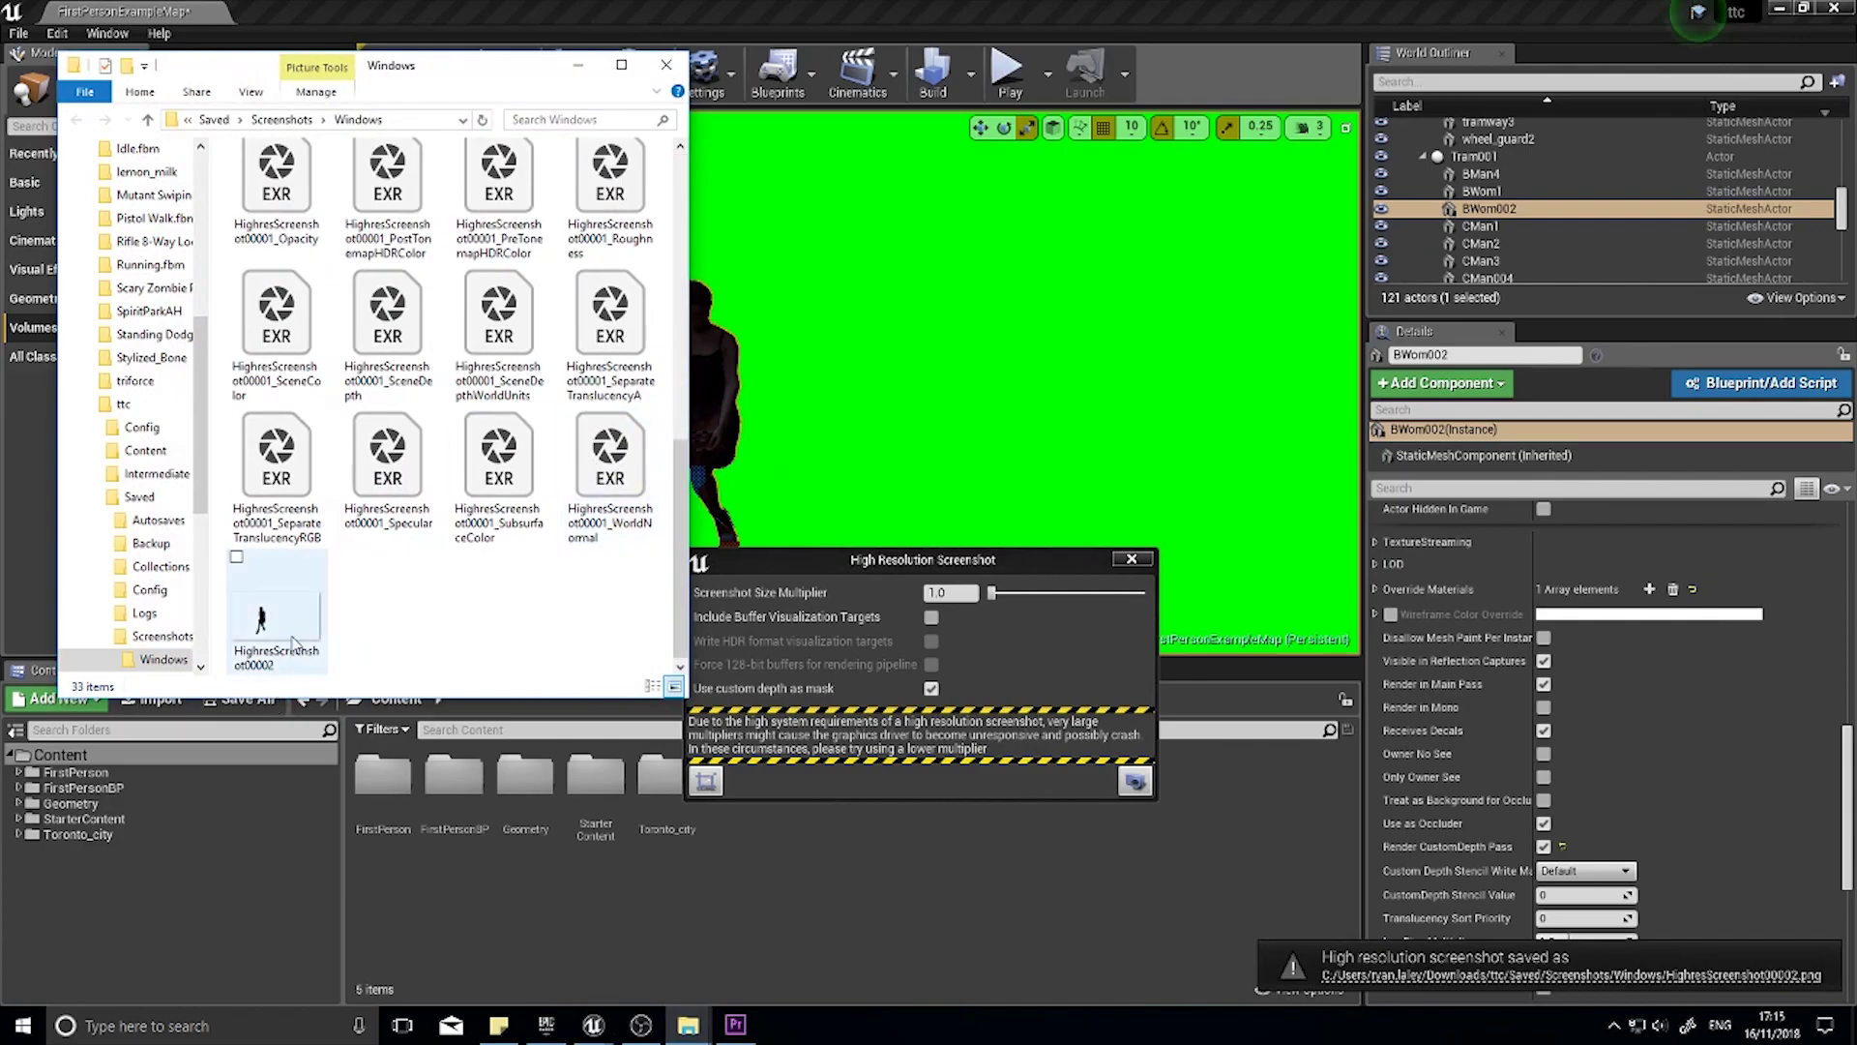
{"action": "double_click", "coordinate": [276, 624]}
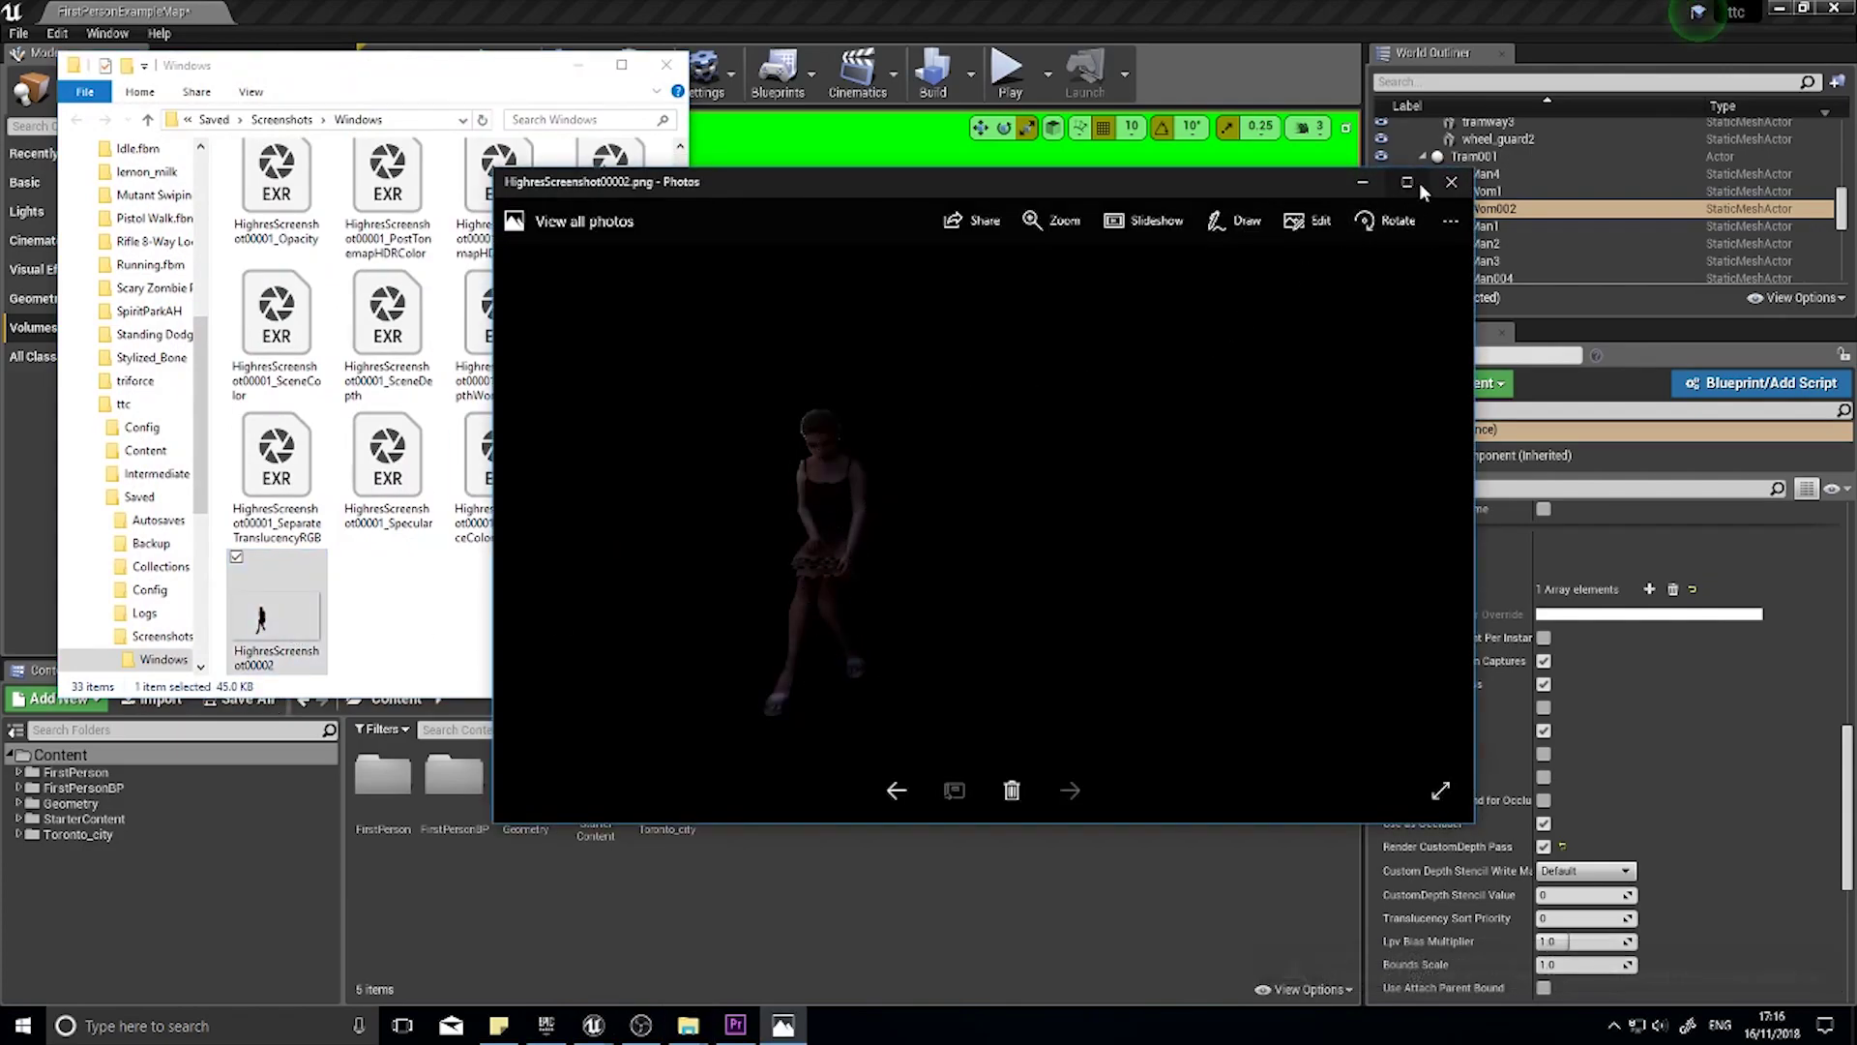
{"action": "left_click", "coordinate": [1451, 187]}
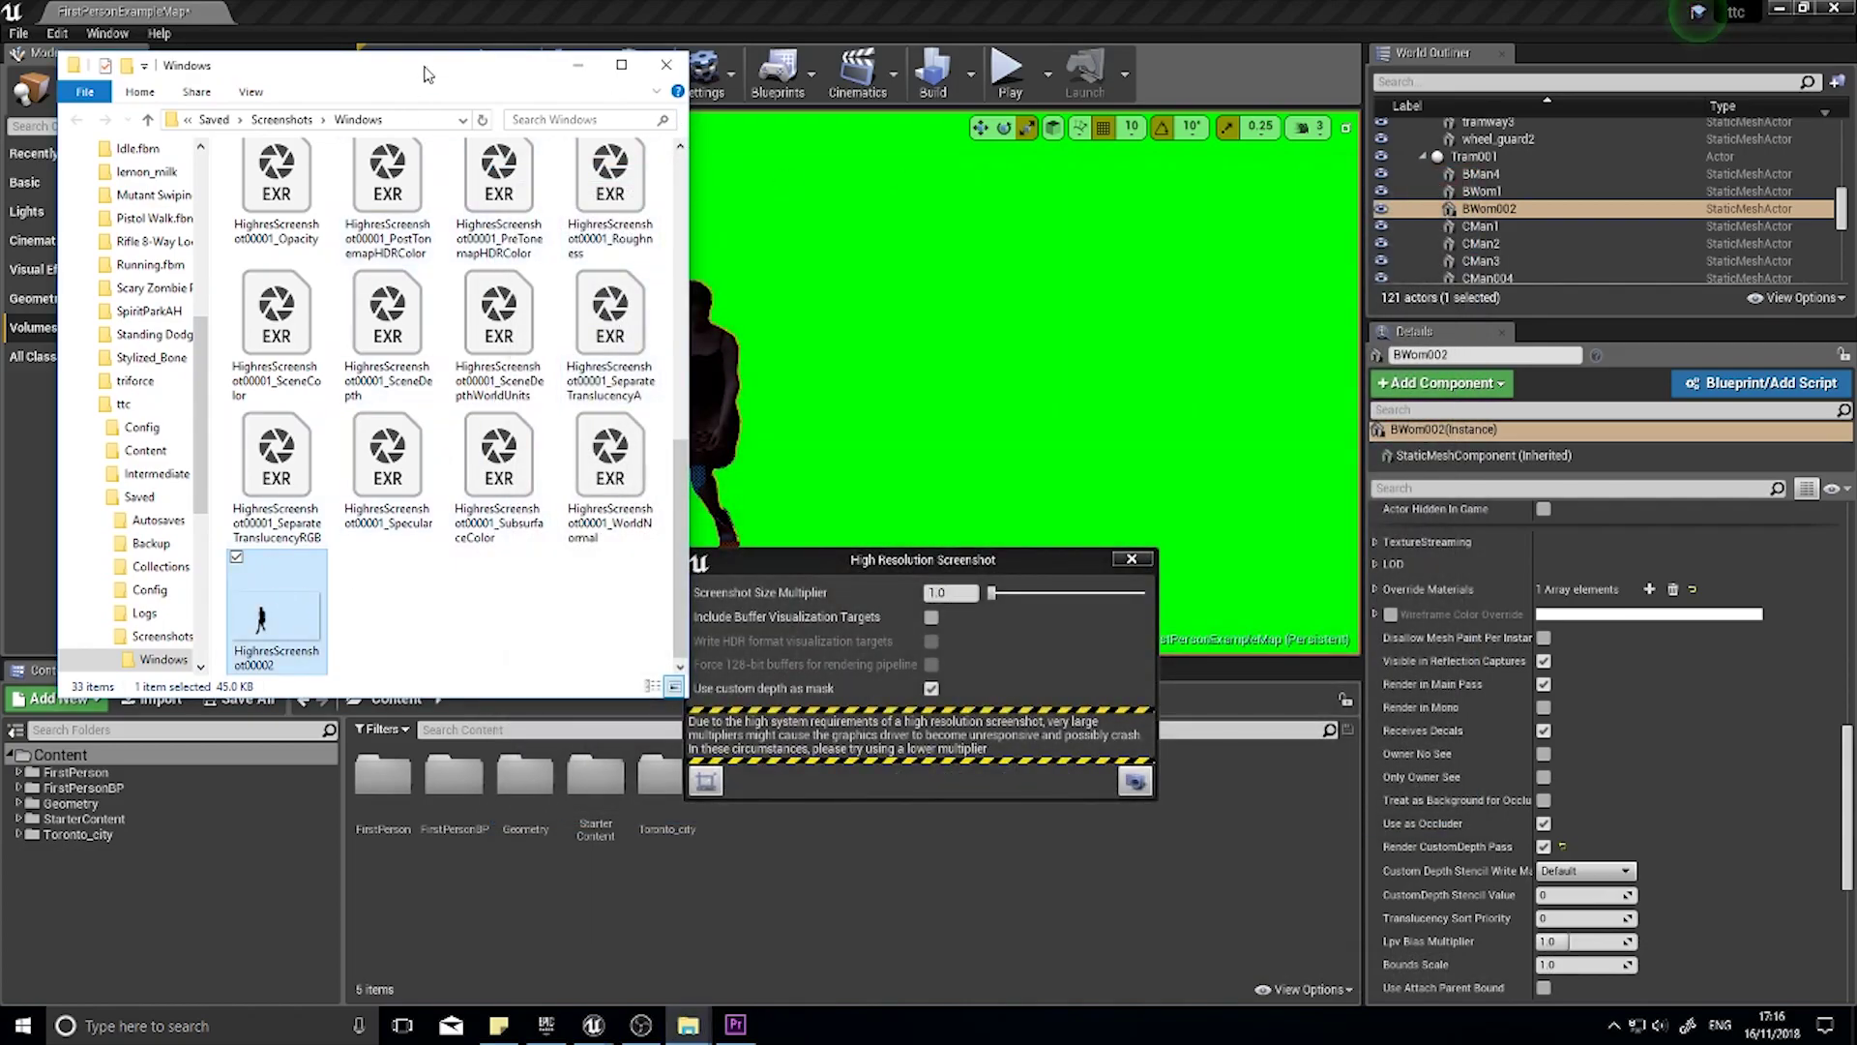
{"action": "left_click", "coordinate": [663, 68]}
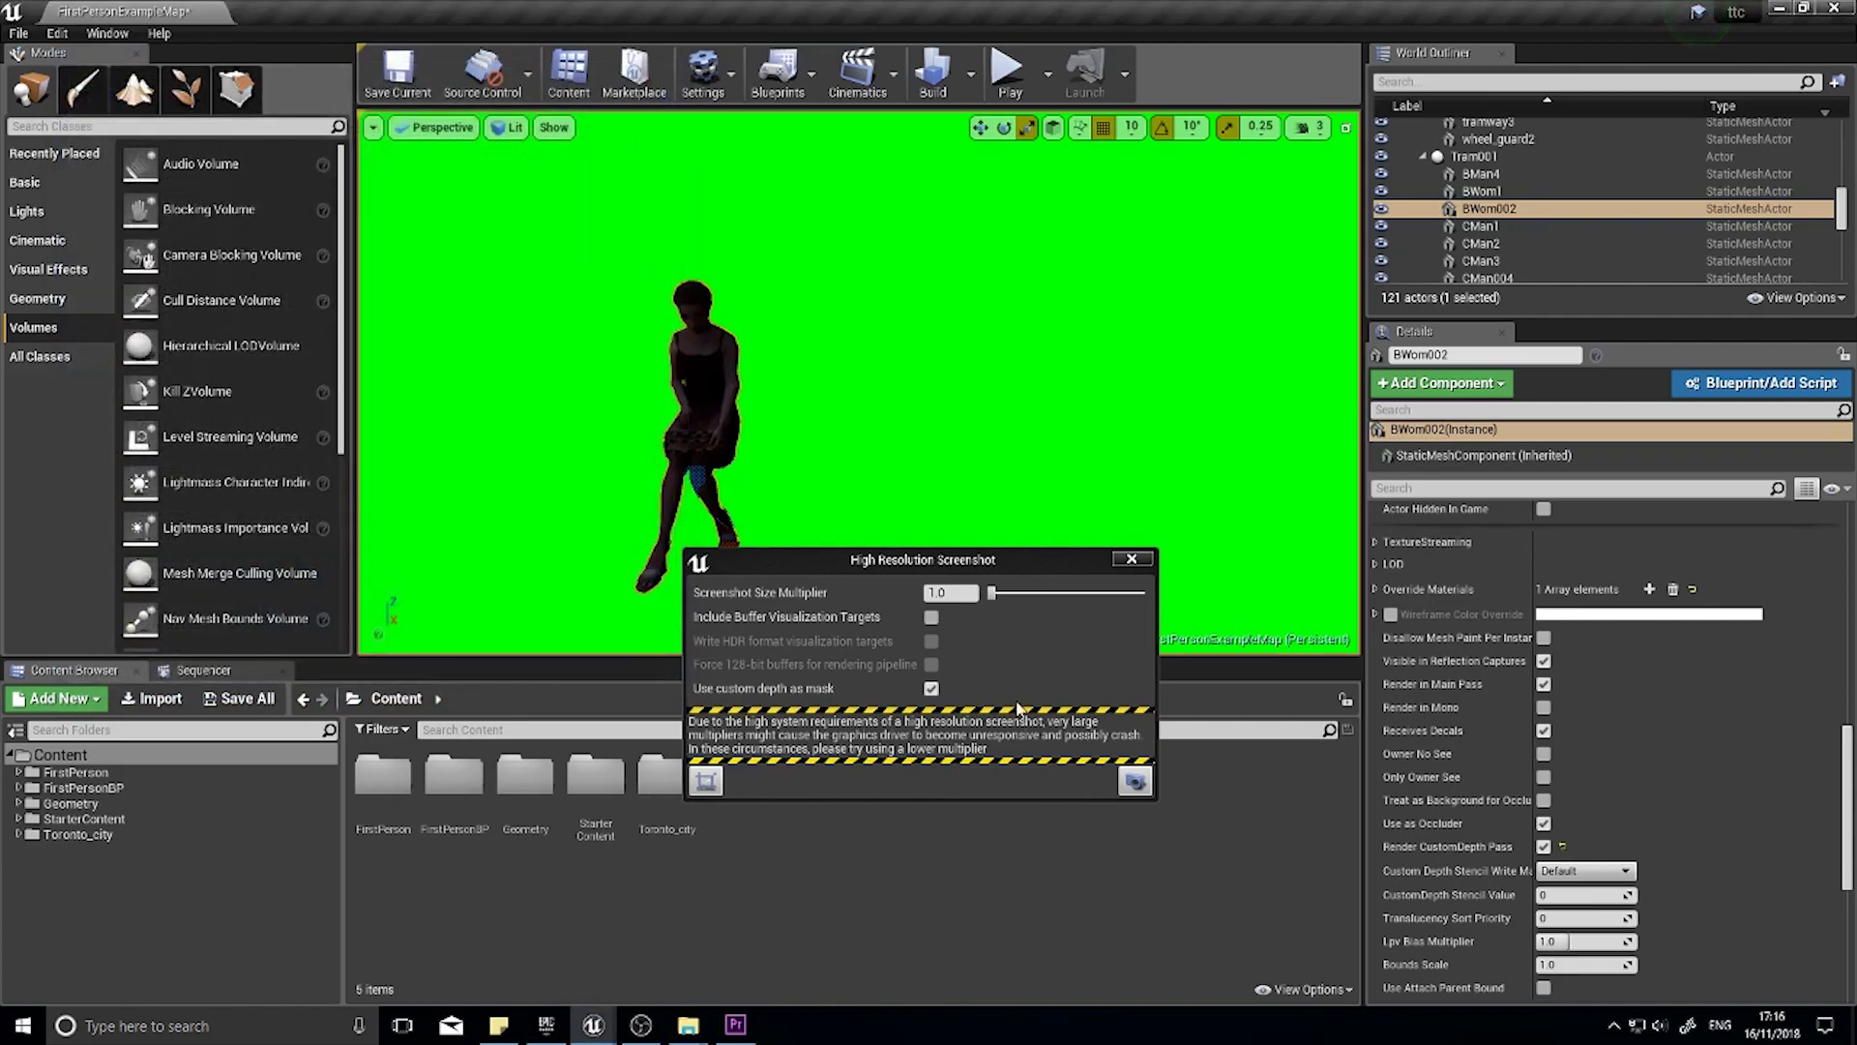
Step: Turn off the custom depth mask and capture only a rectangular region across the seated passengers
{"action": "left_click", "coordinate": [932, 688]}
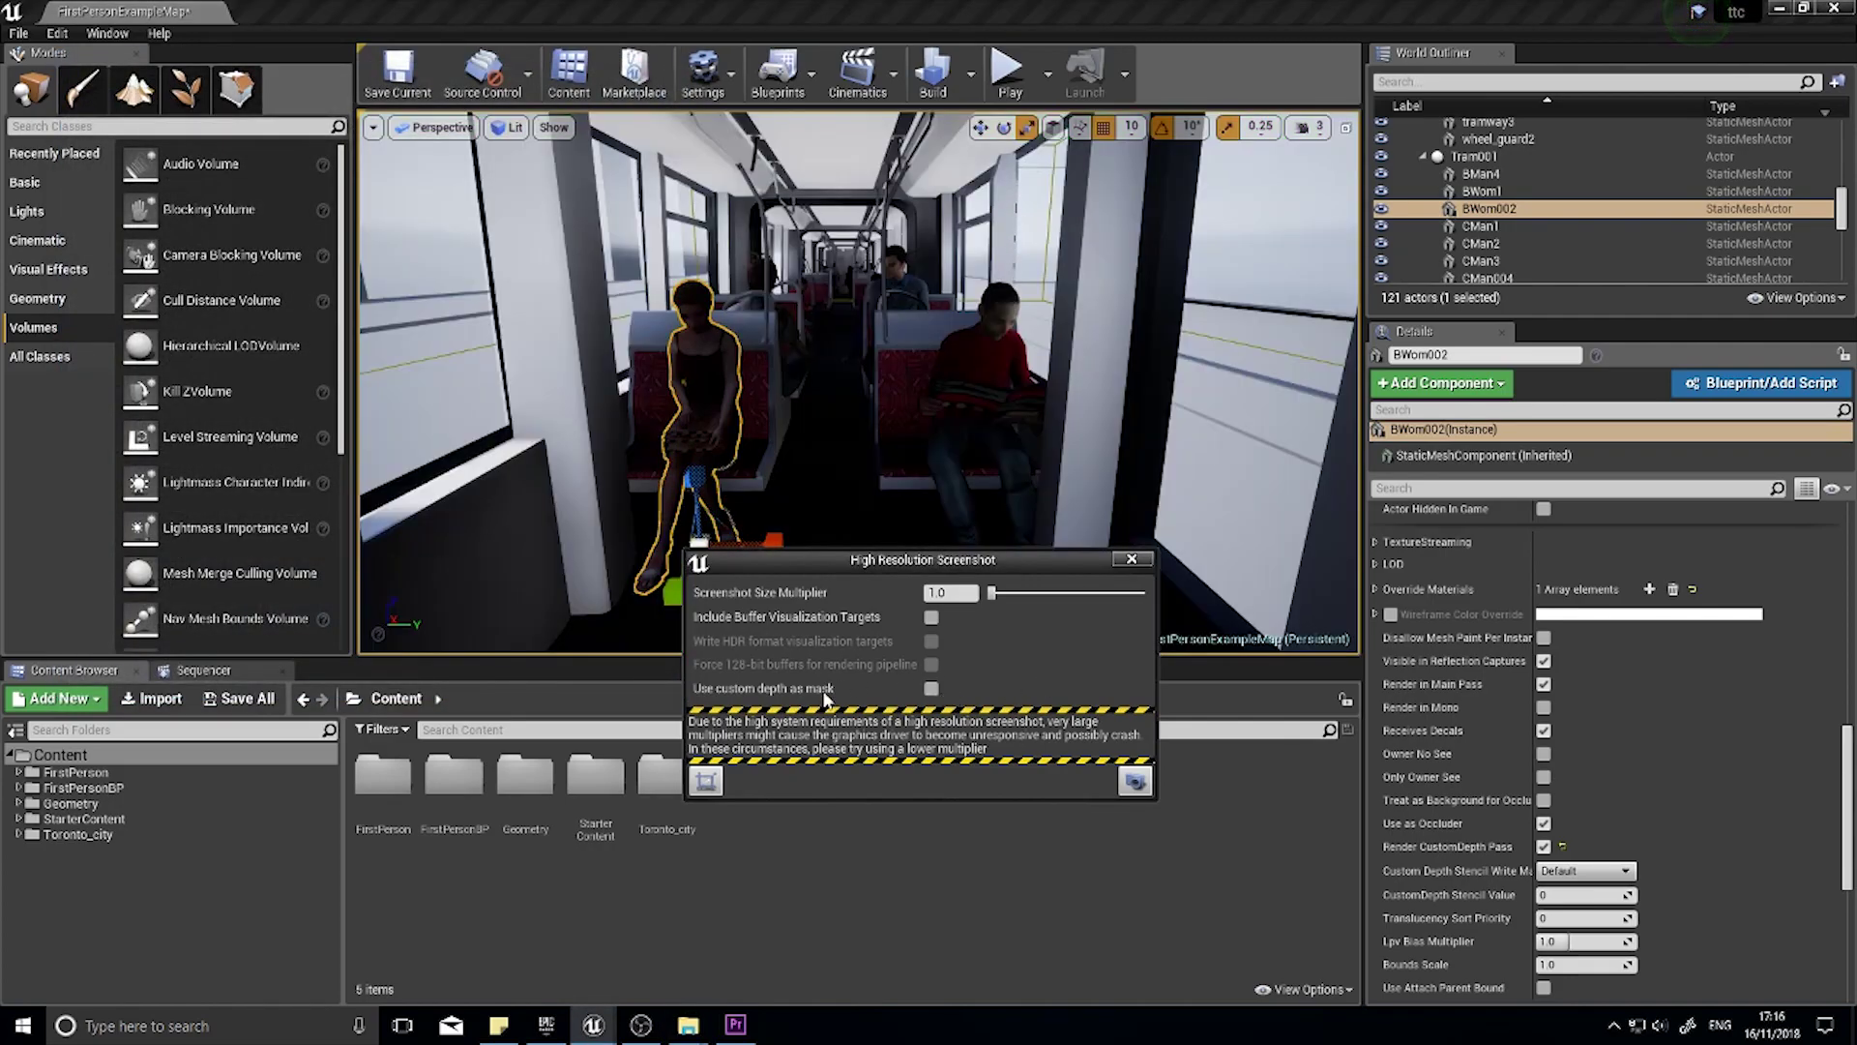
{"action": "left_click", "coordinate": [706, 782]}
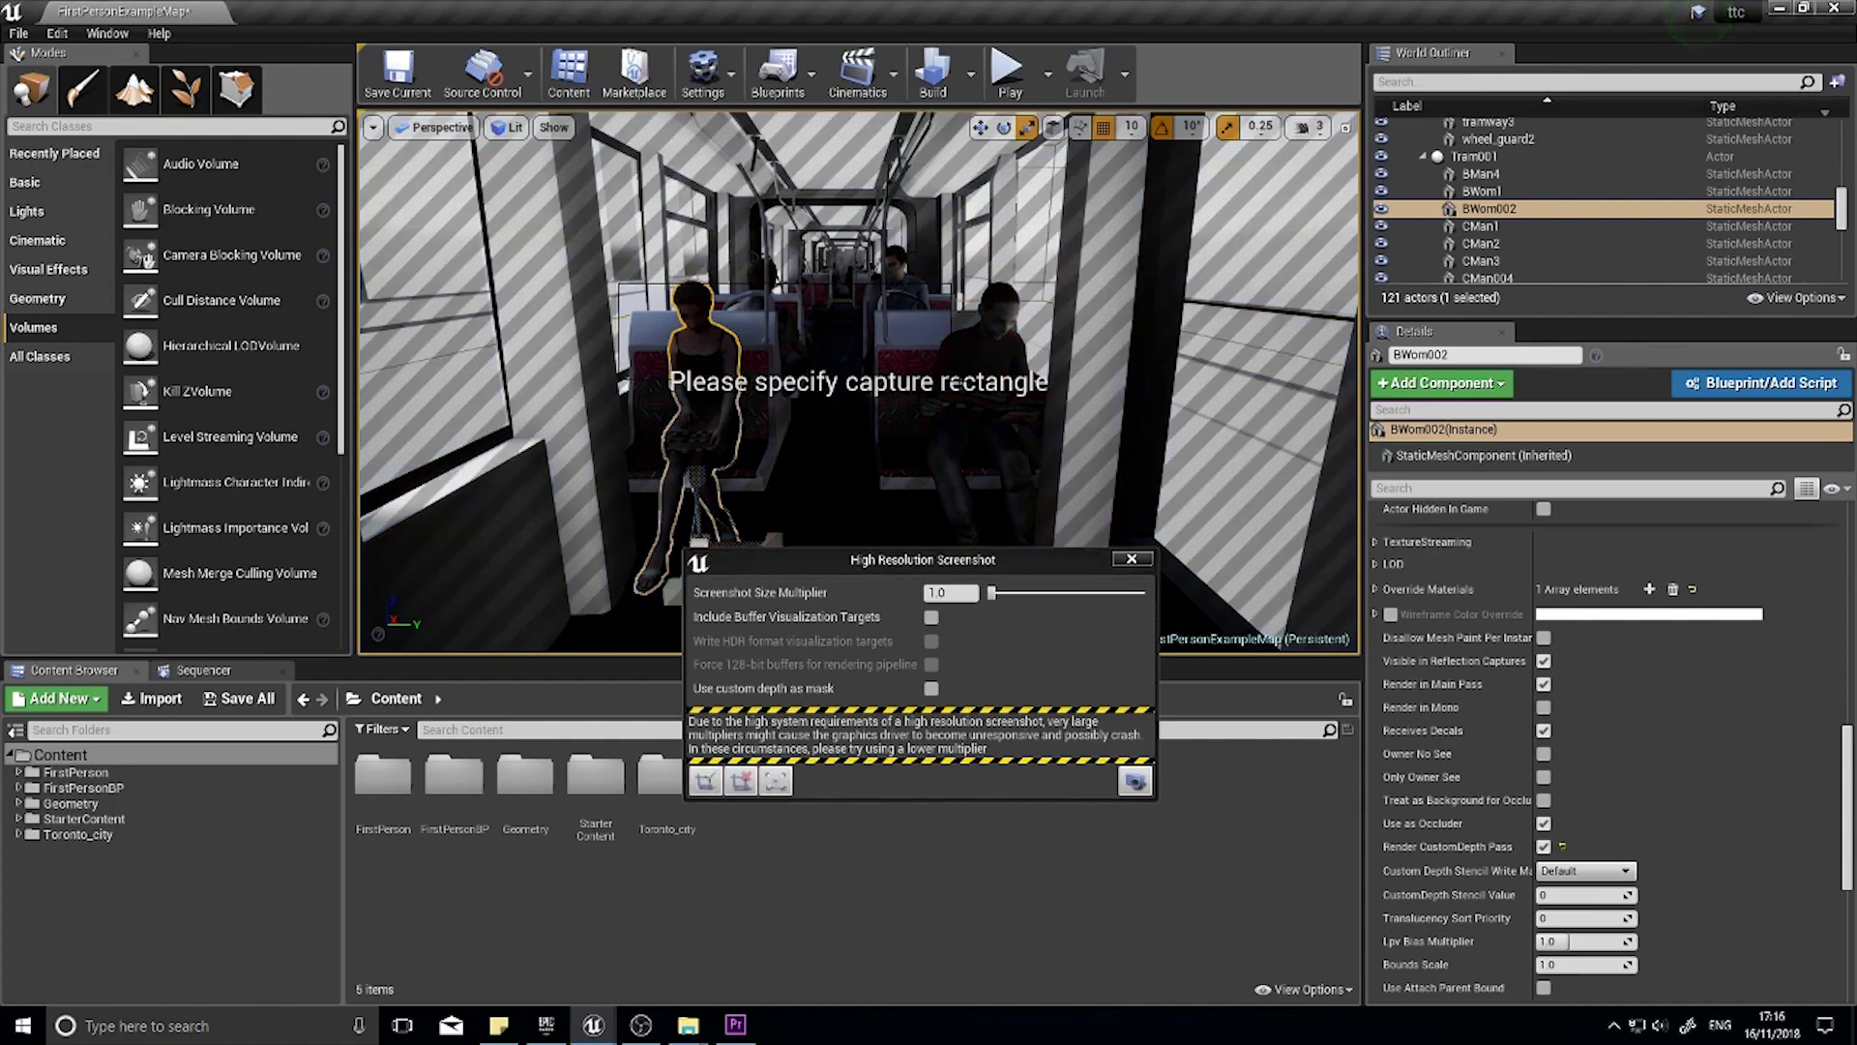
{"action": "left_click", "coordinate": [1135, 780]}
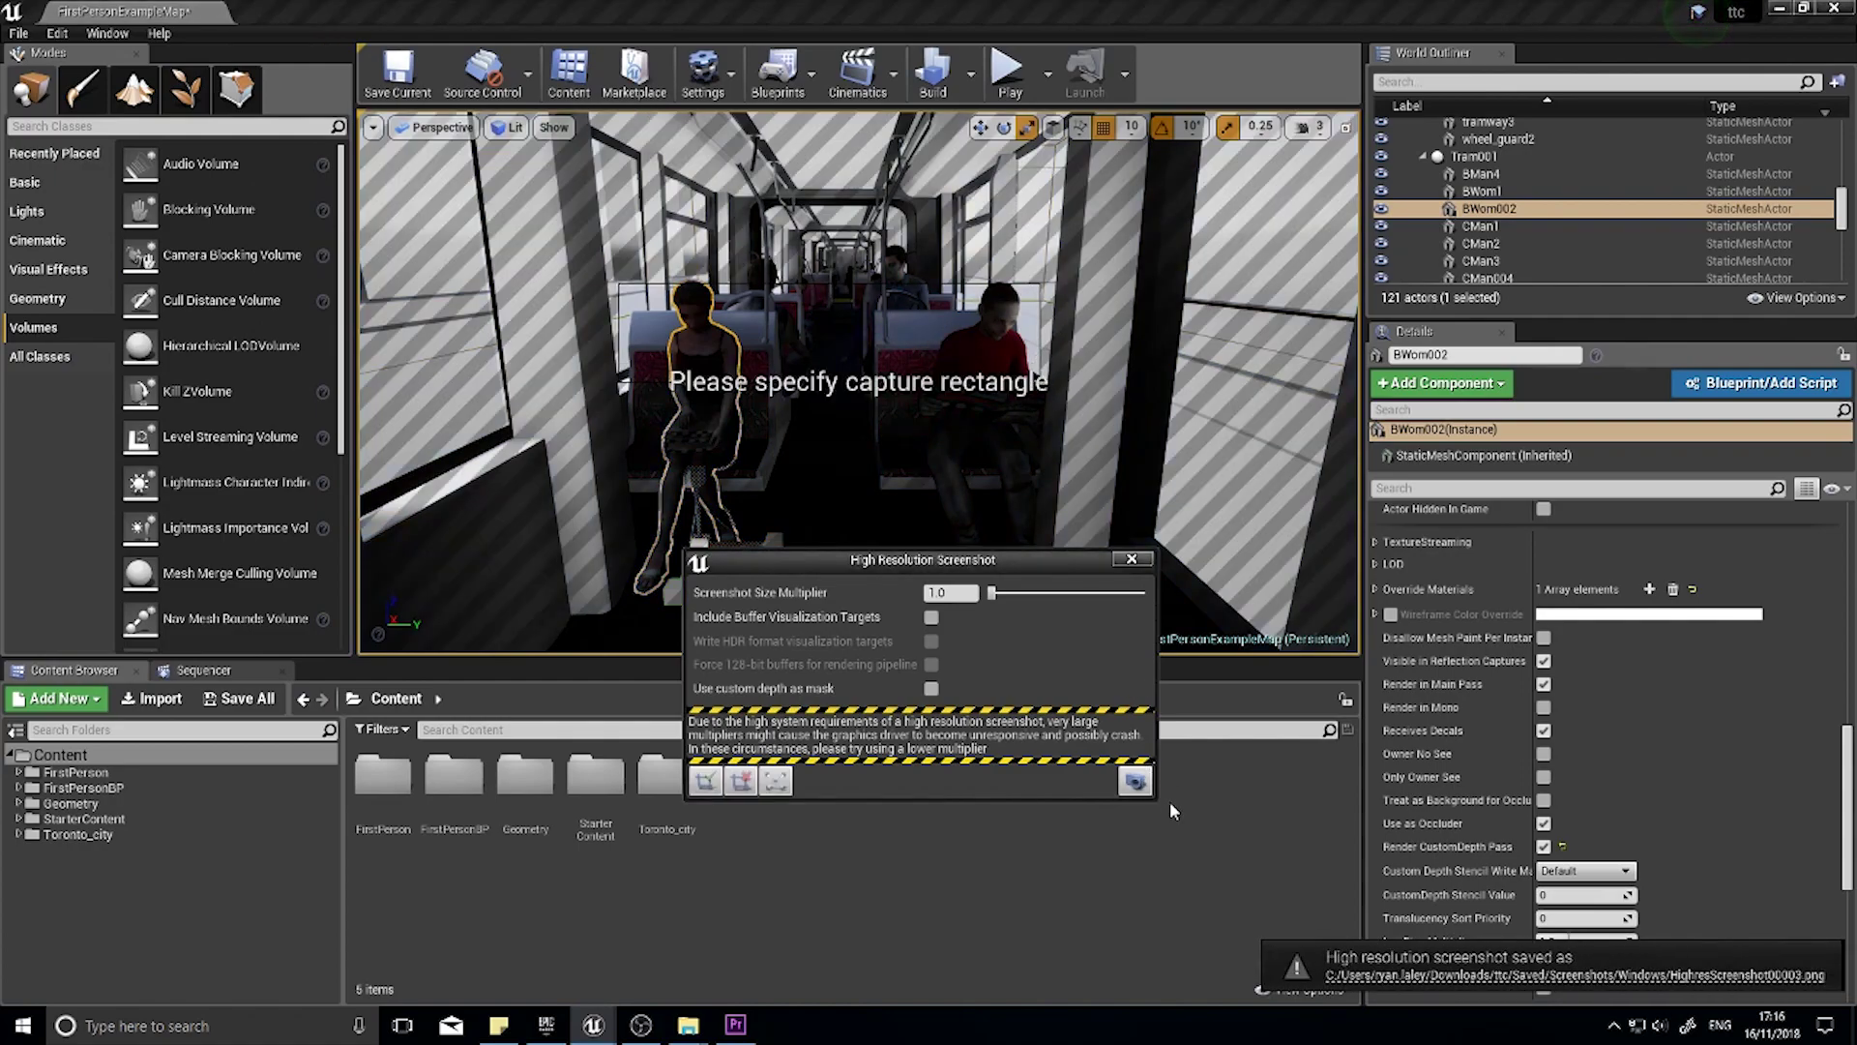
Step: Open the screenshots folder, view the cropped HighresScreenshot00003 image, and close both windows
{"action": "left_click", "coordinate": [1485, 982]}
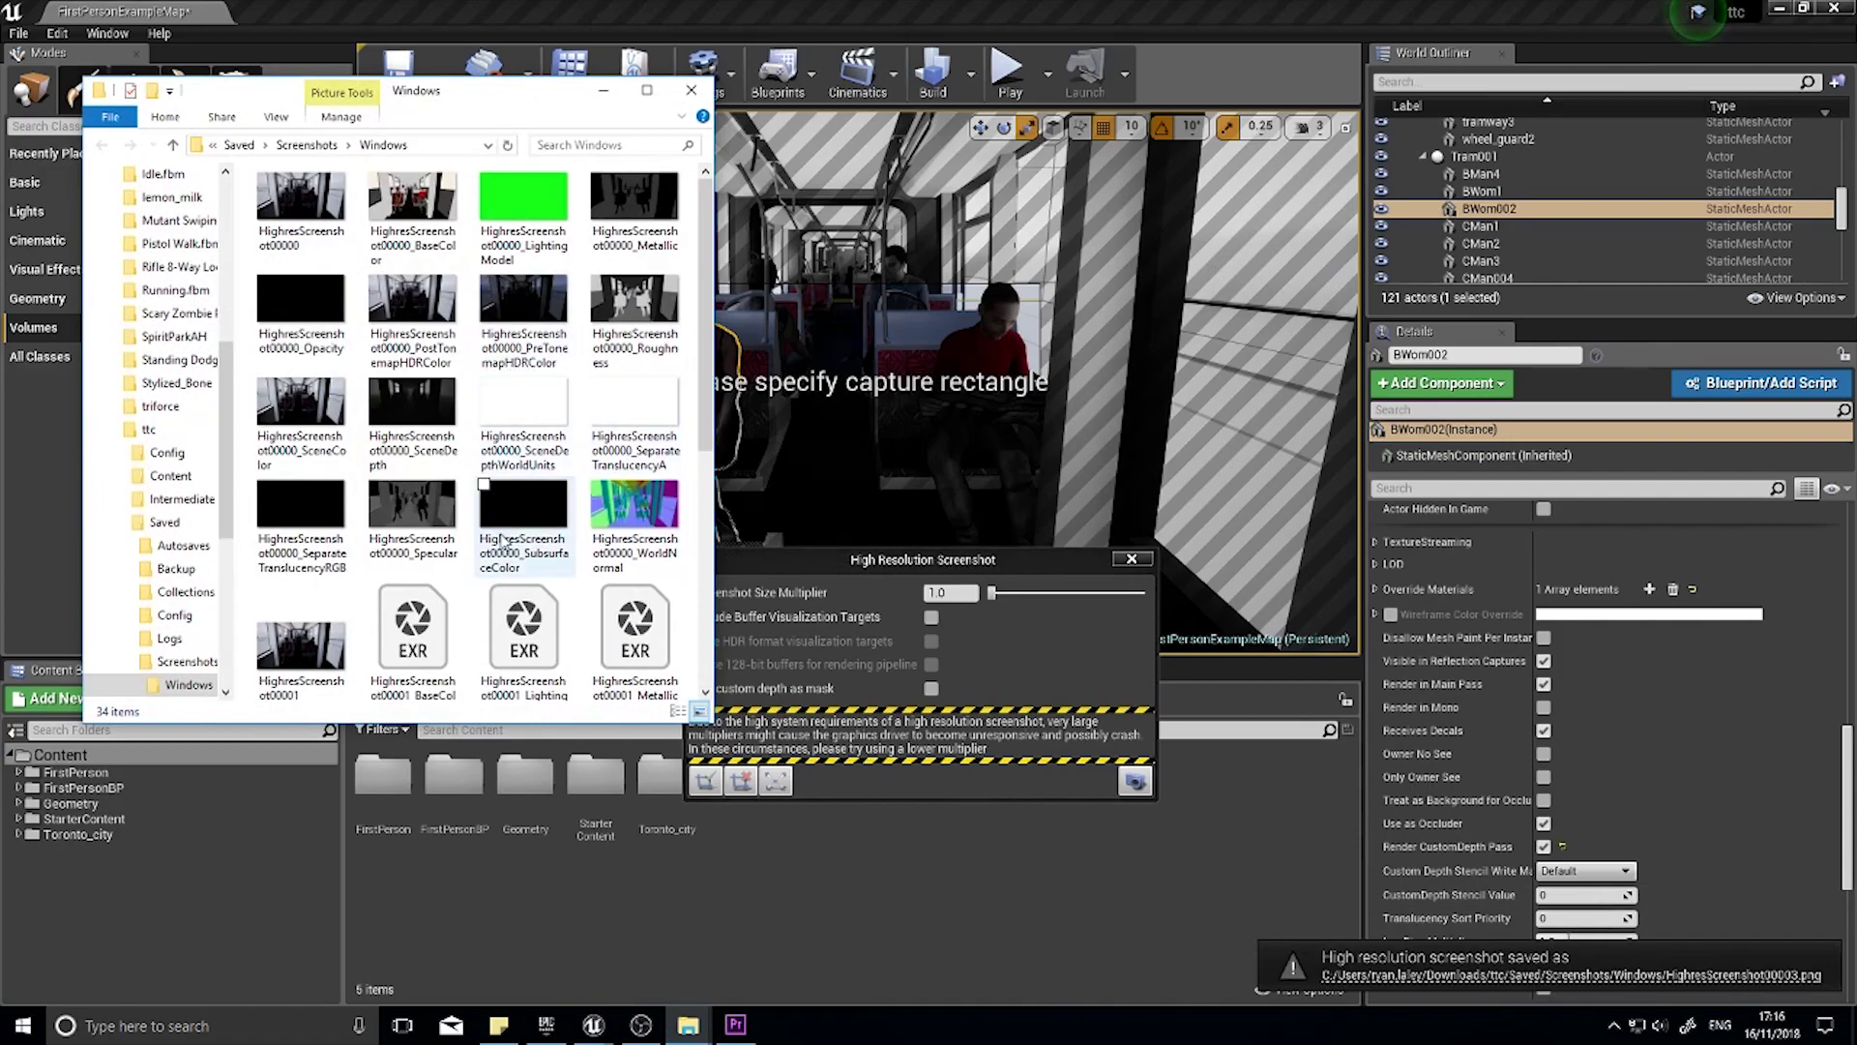
{"action": "double_click", "coordinate": [414, 658]}
{"action": "left_click", "coordinate": [1449, 183]}
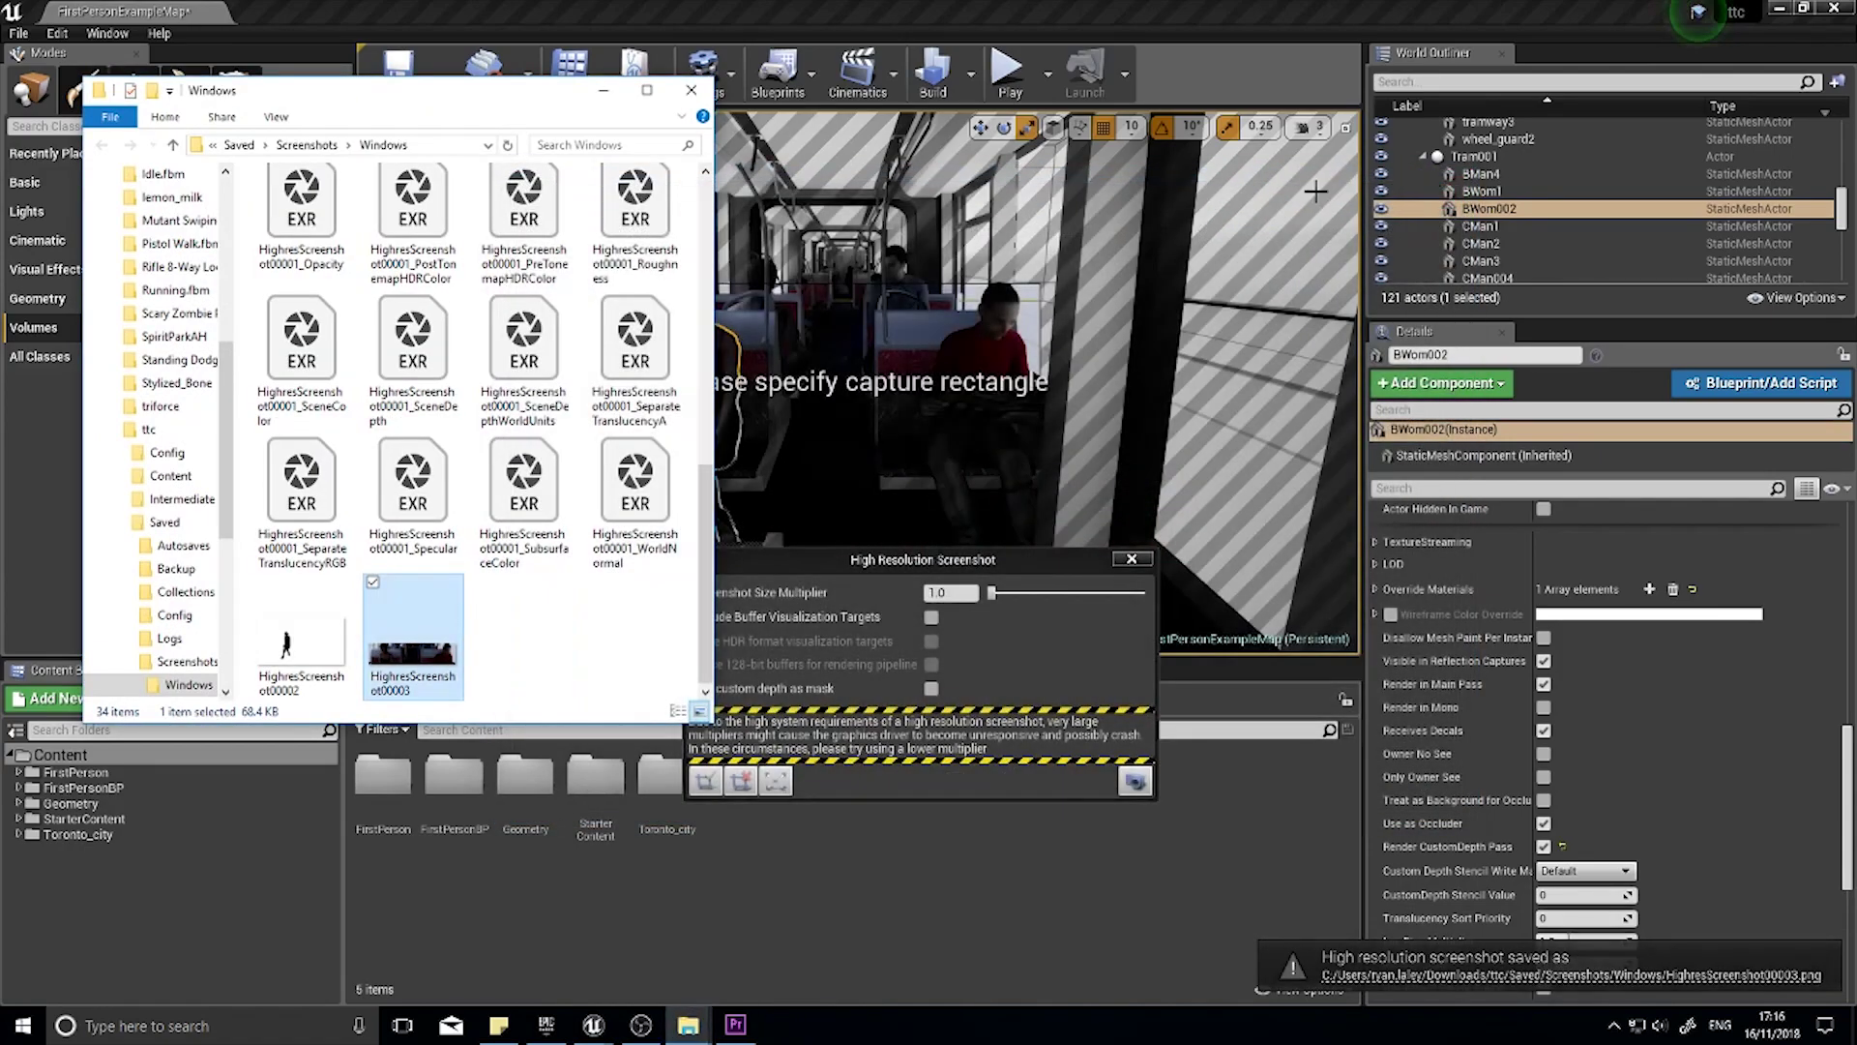
{"action": "left_click", "coordinate": [690, 90]}
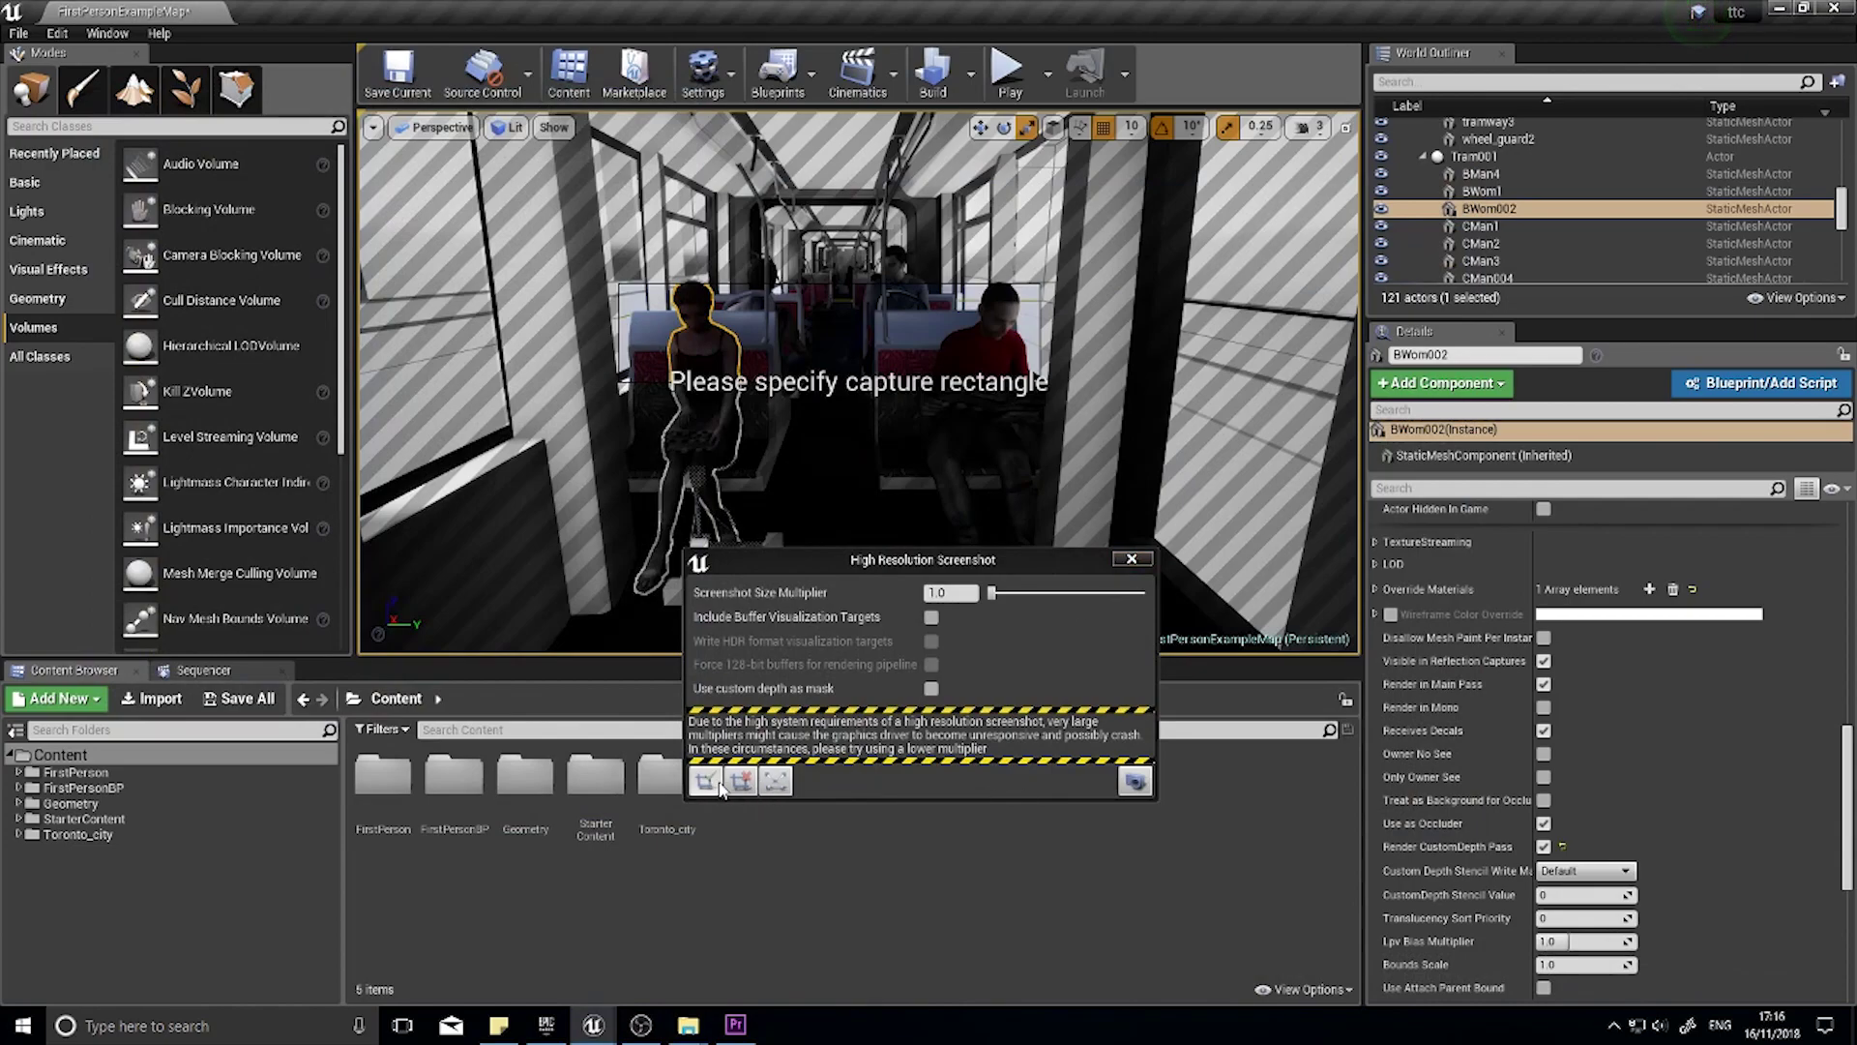
Step: Reset the capture region to the full viewport and move the High Resolution Screenshot dialog clear of the woman
{"action": "left_click", "coordinate": [773, 786]}
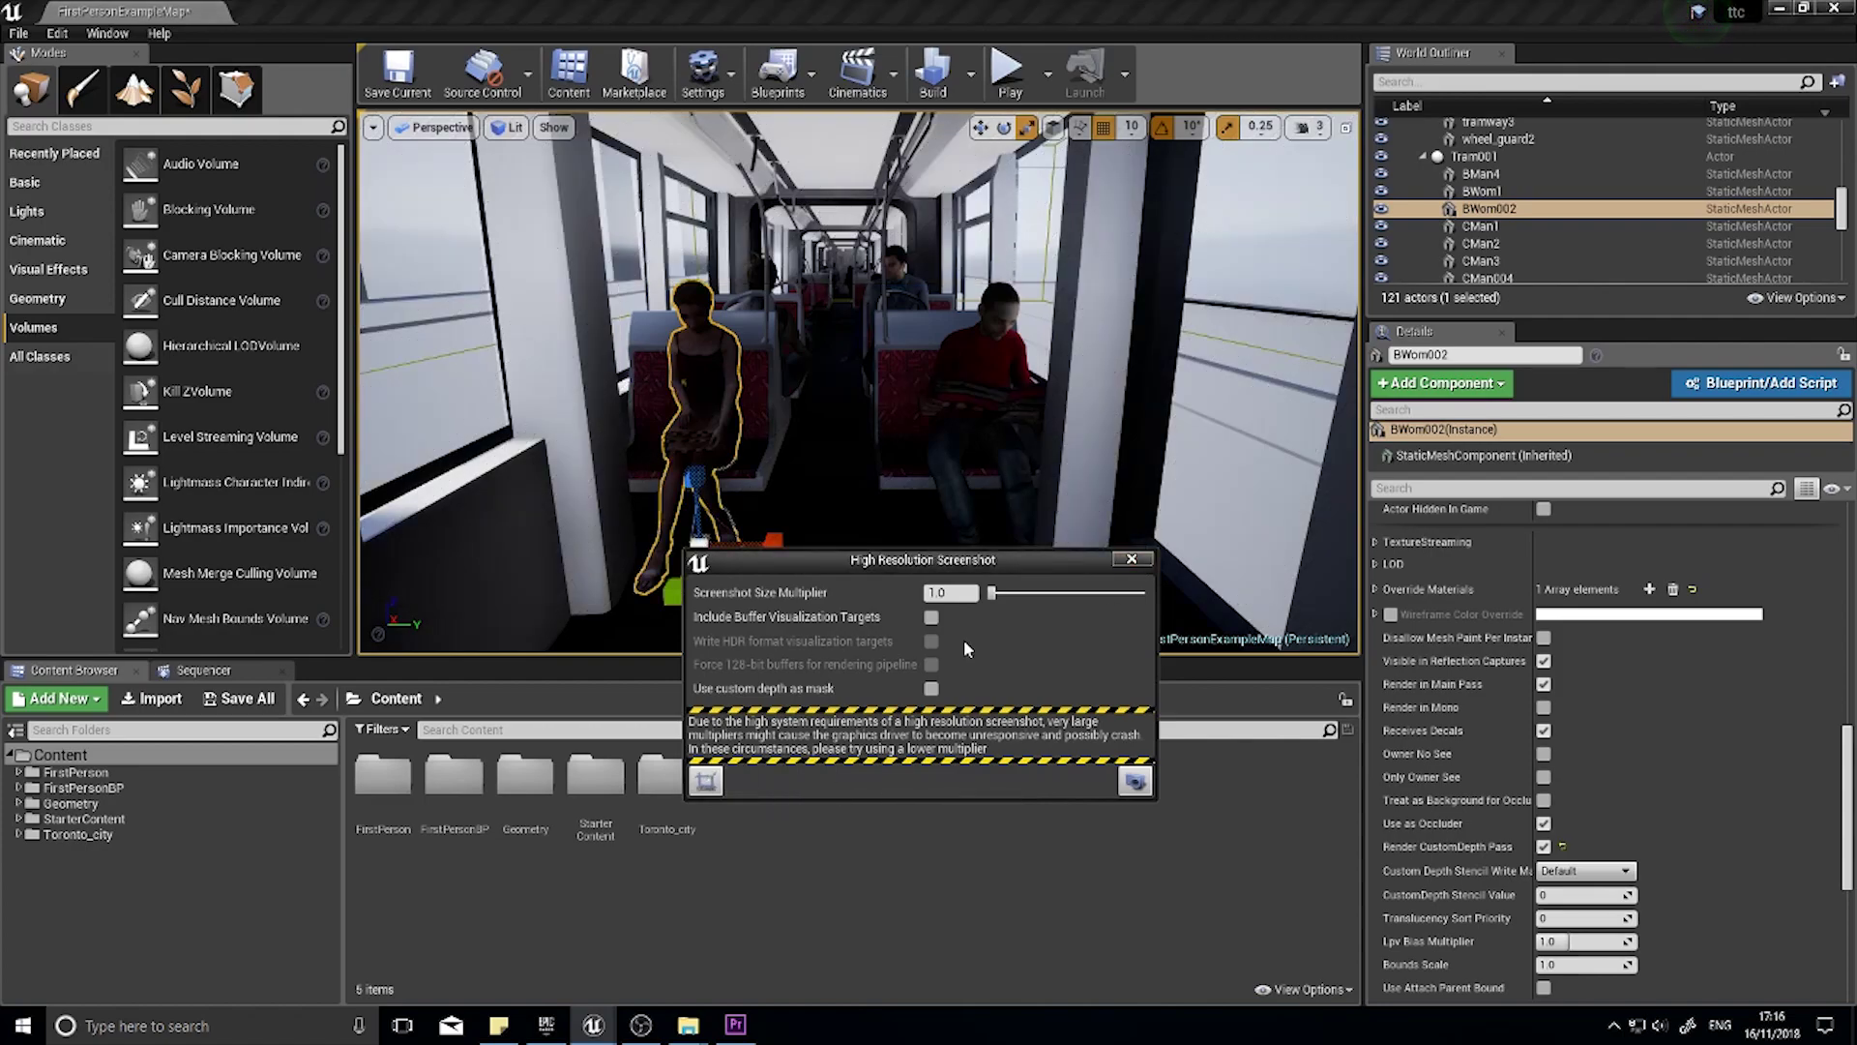
{"action": "left_click_drag", "start_coordinate": [924, 562], "coordinate": [1321, 551]}
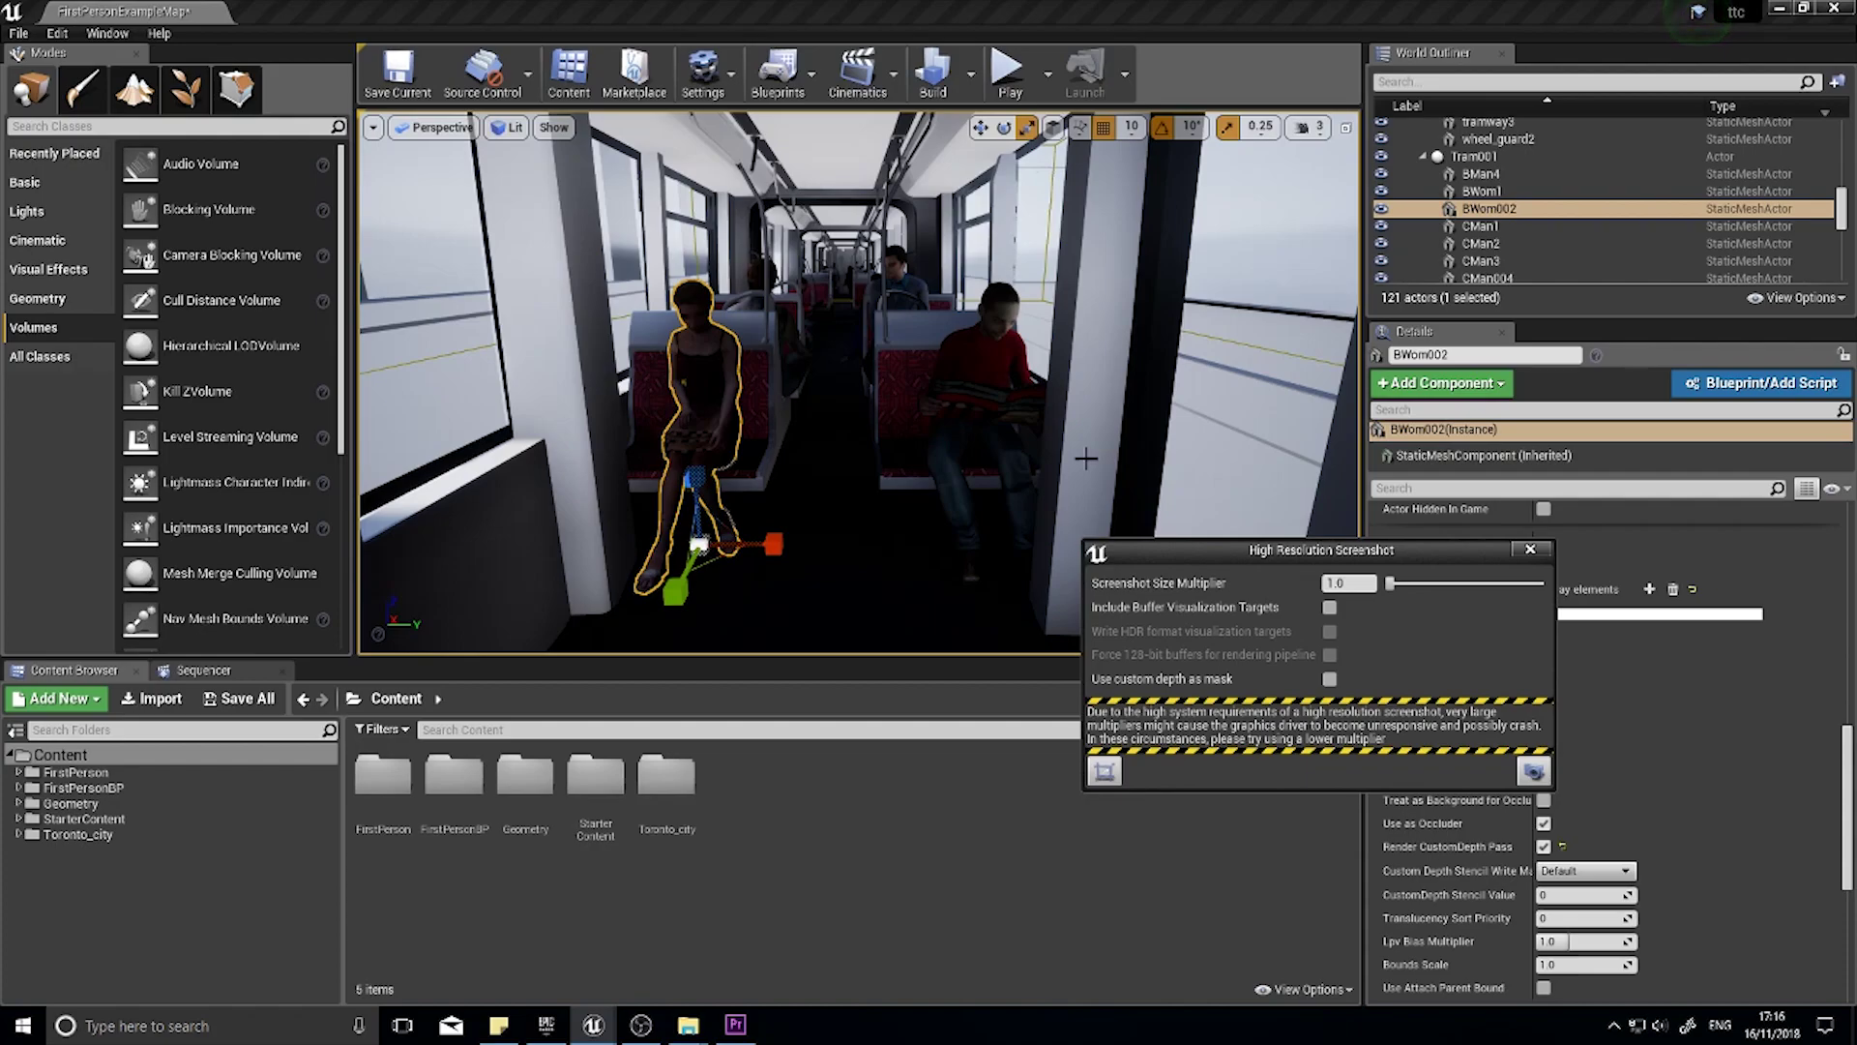
Step: Close the High Resolution Screenshot dialog, then play the level and walk the character forward along the street
{"action": "left_click", "coordinate": [1543, 551]}
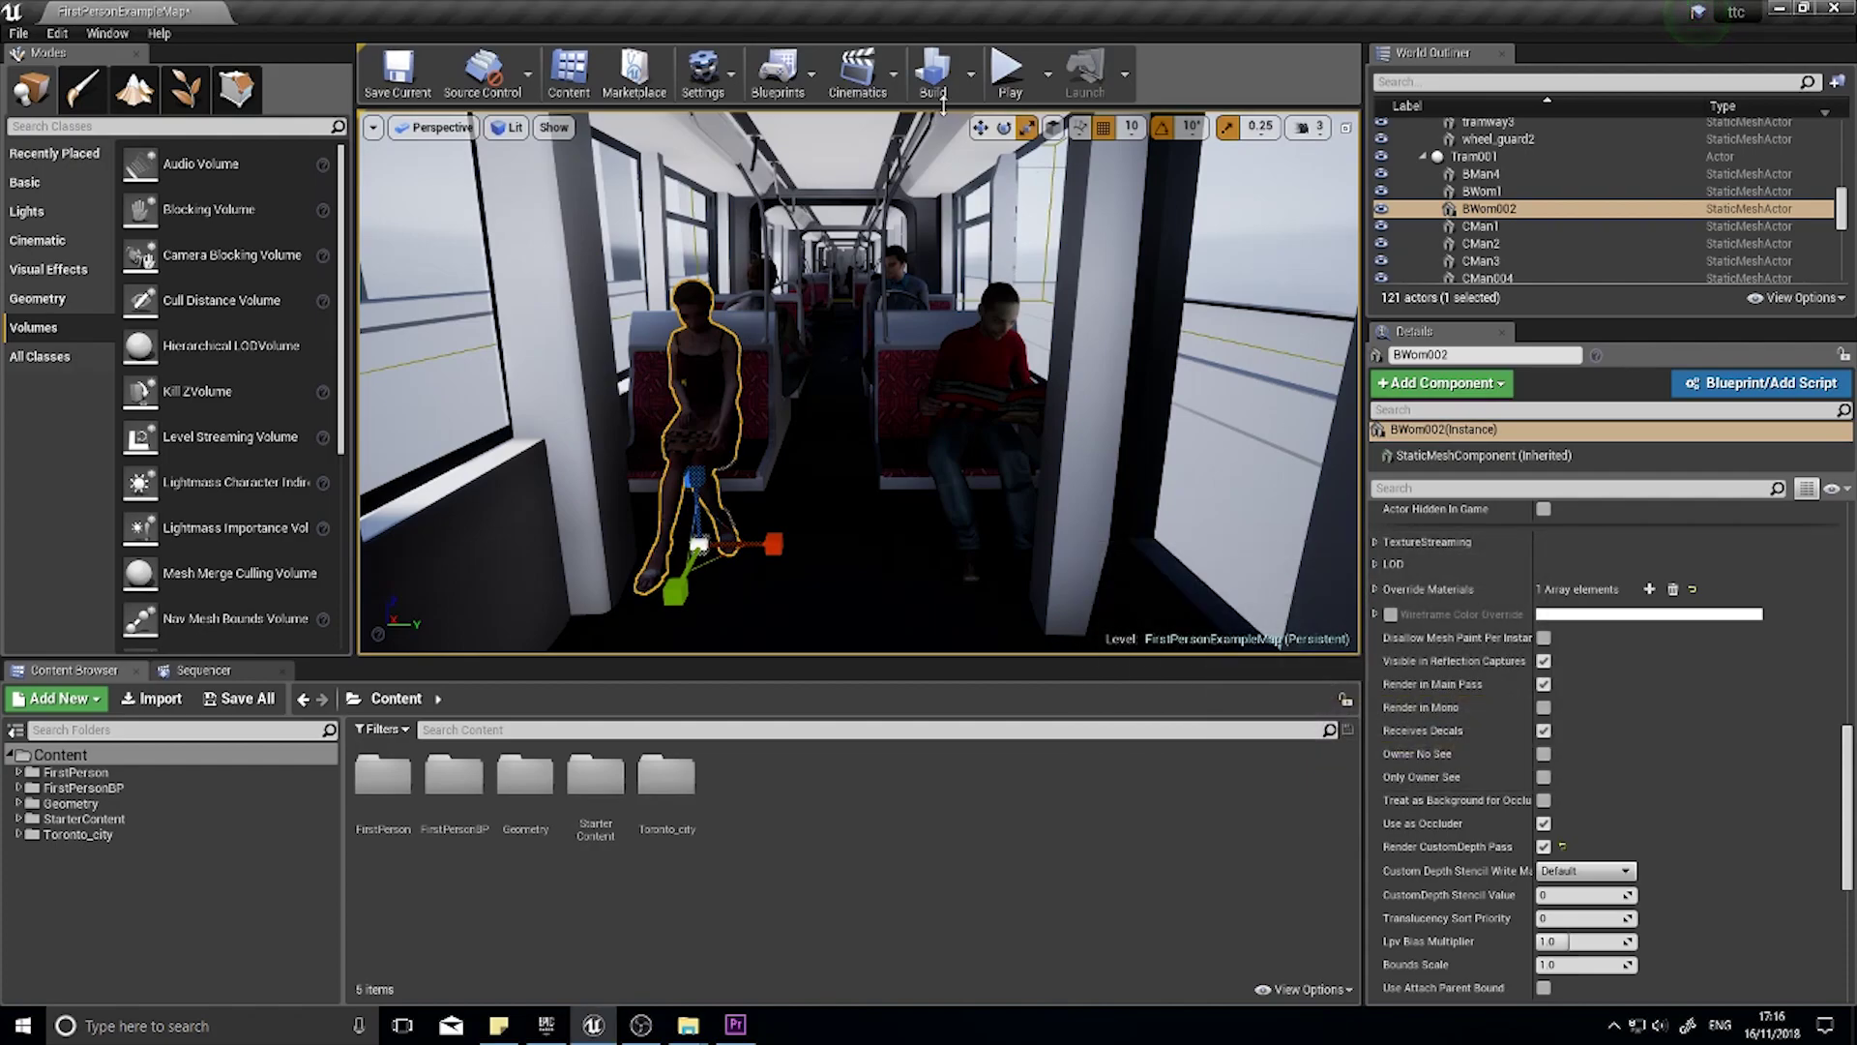
{"action": "left_click", "coordinate": [1009, 70]}
{"action": "key", "text": "w"}
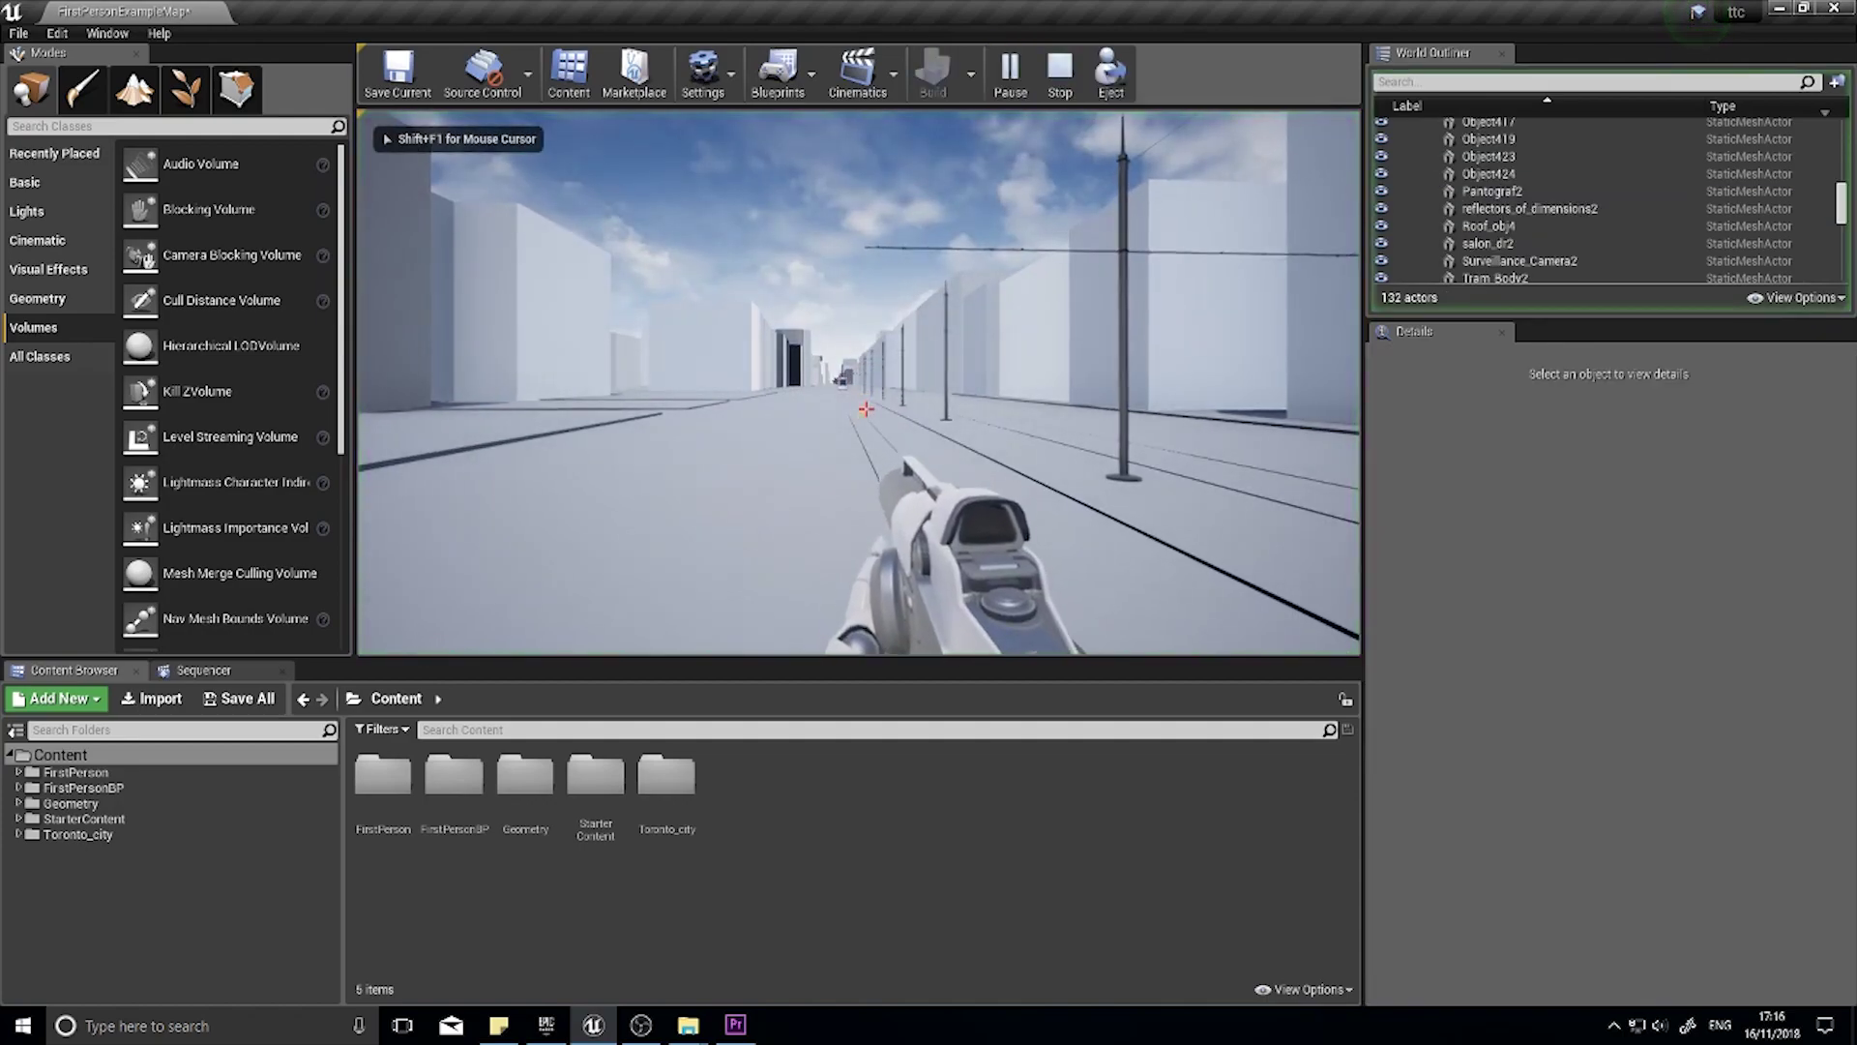
{"action": "key", "text": "w"}
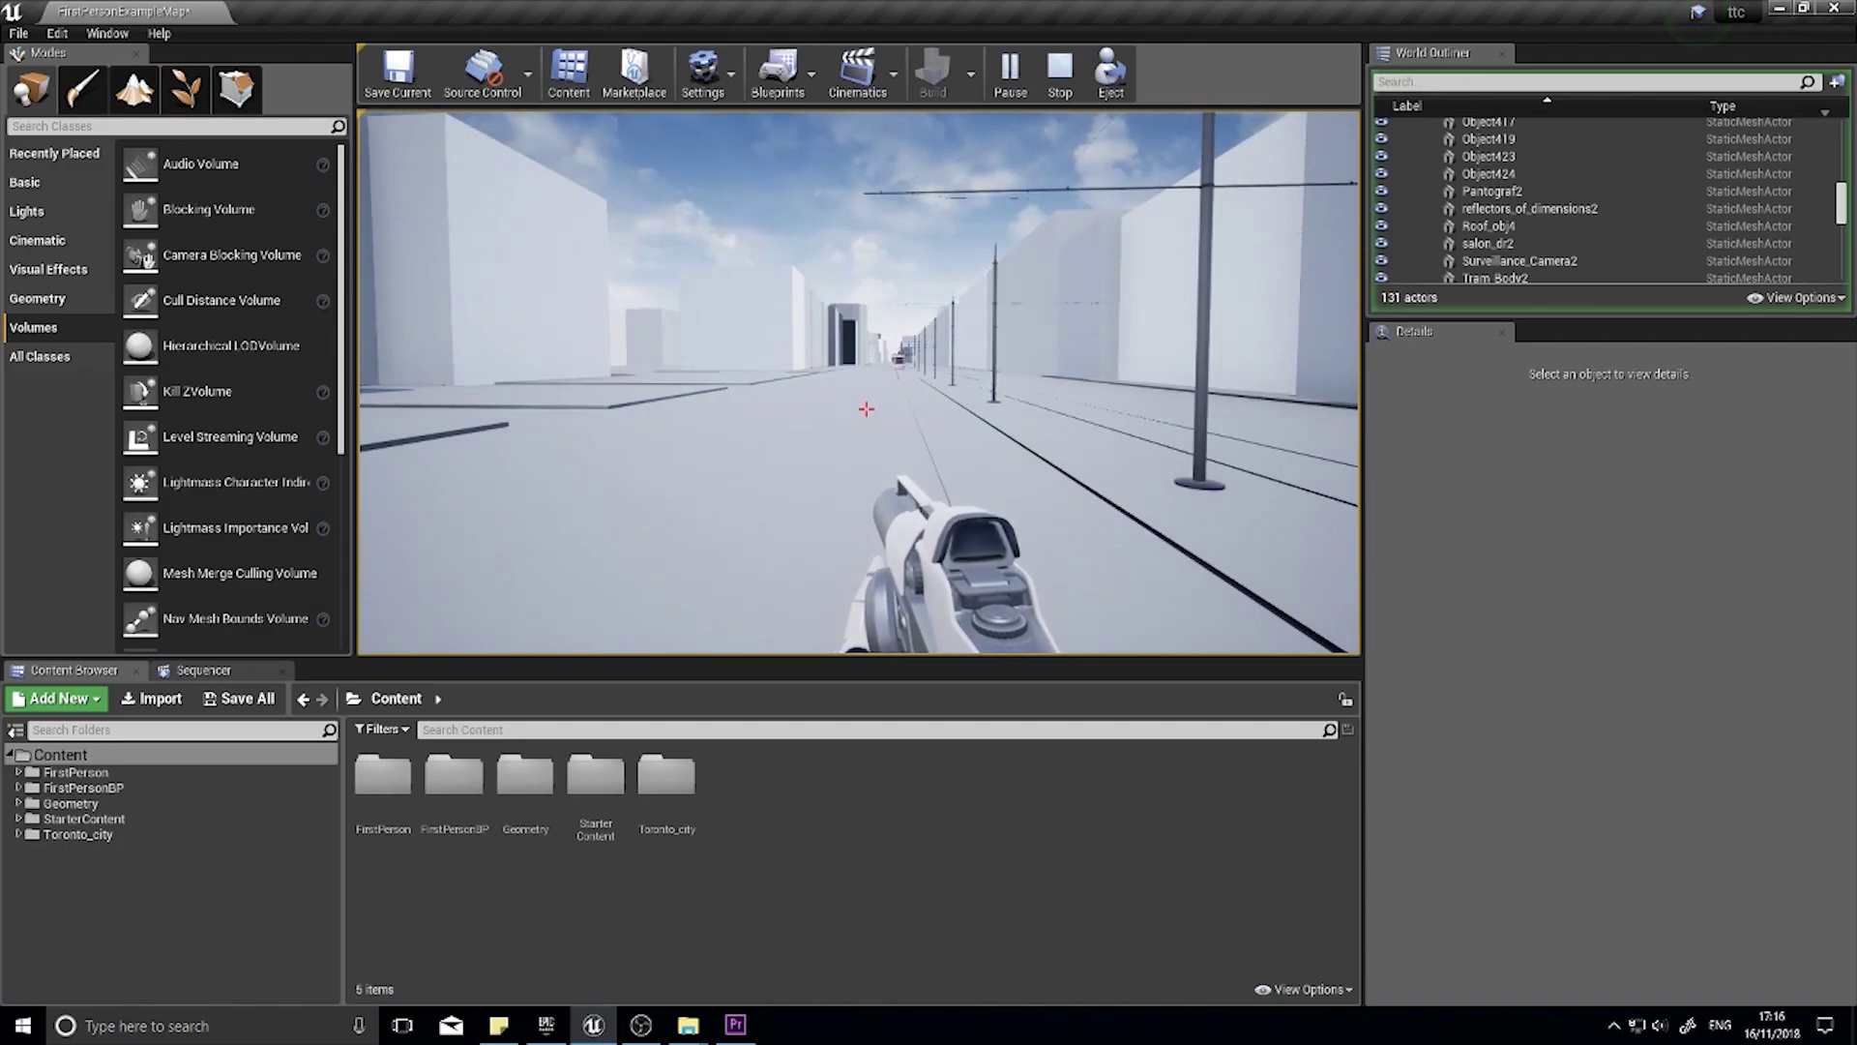
Step: Capture the running game view at a size multiplier of 1 with the console command highresshot 1
{"action": "key", "text": "grave"}
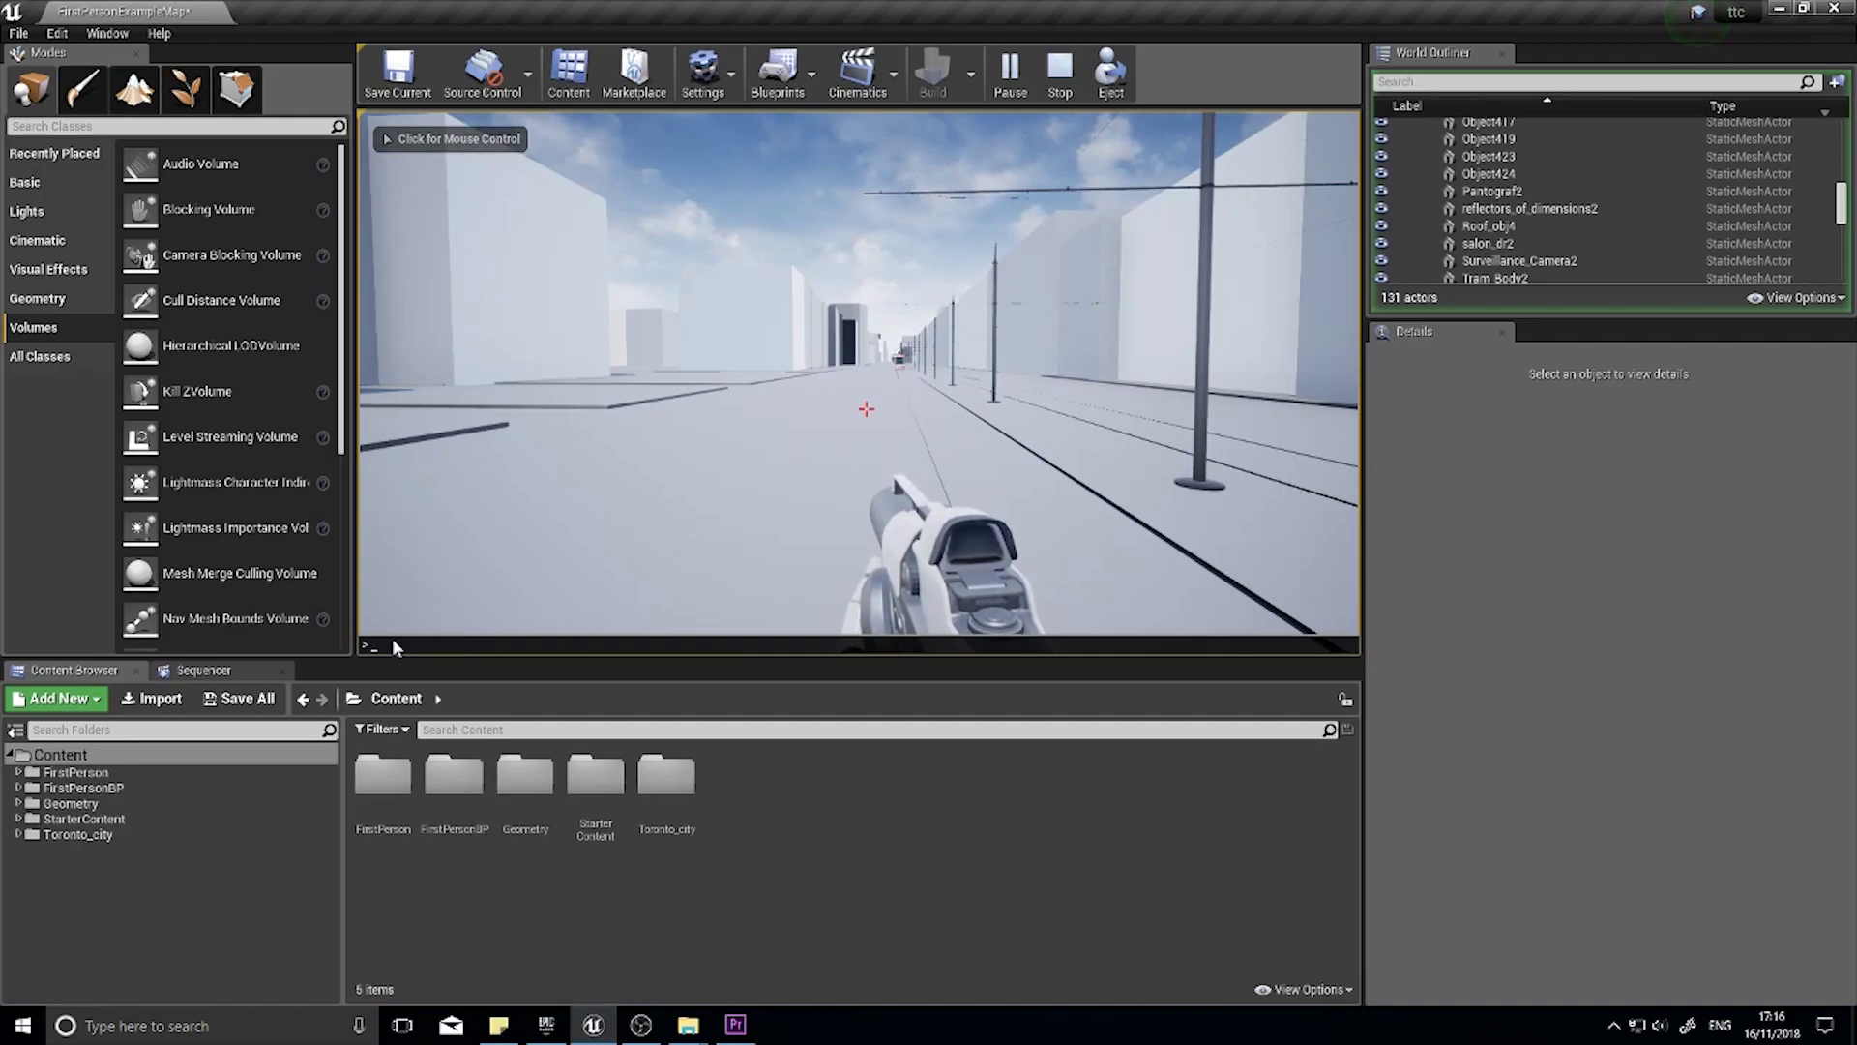
{"action": "type", "text": "highresshot 1"}
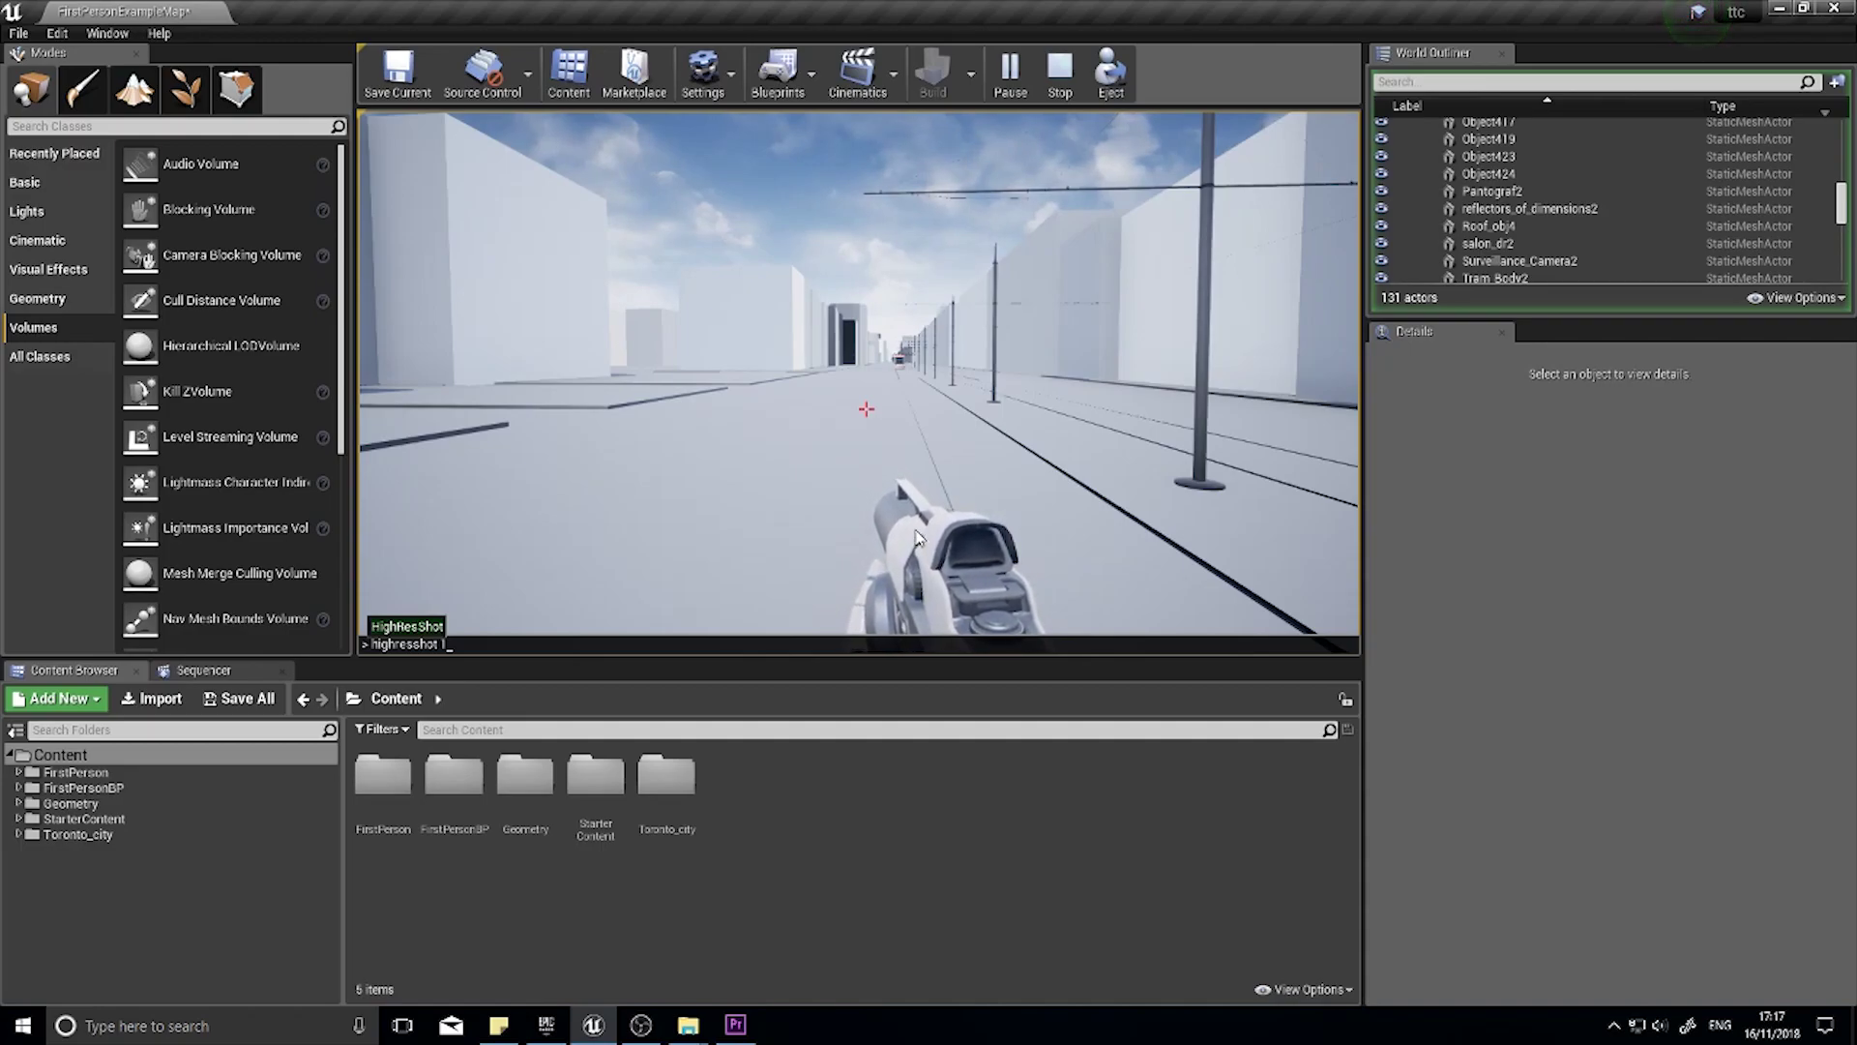
{"action": "key", "text": "Return"}
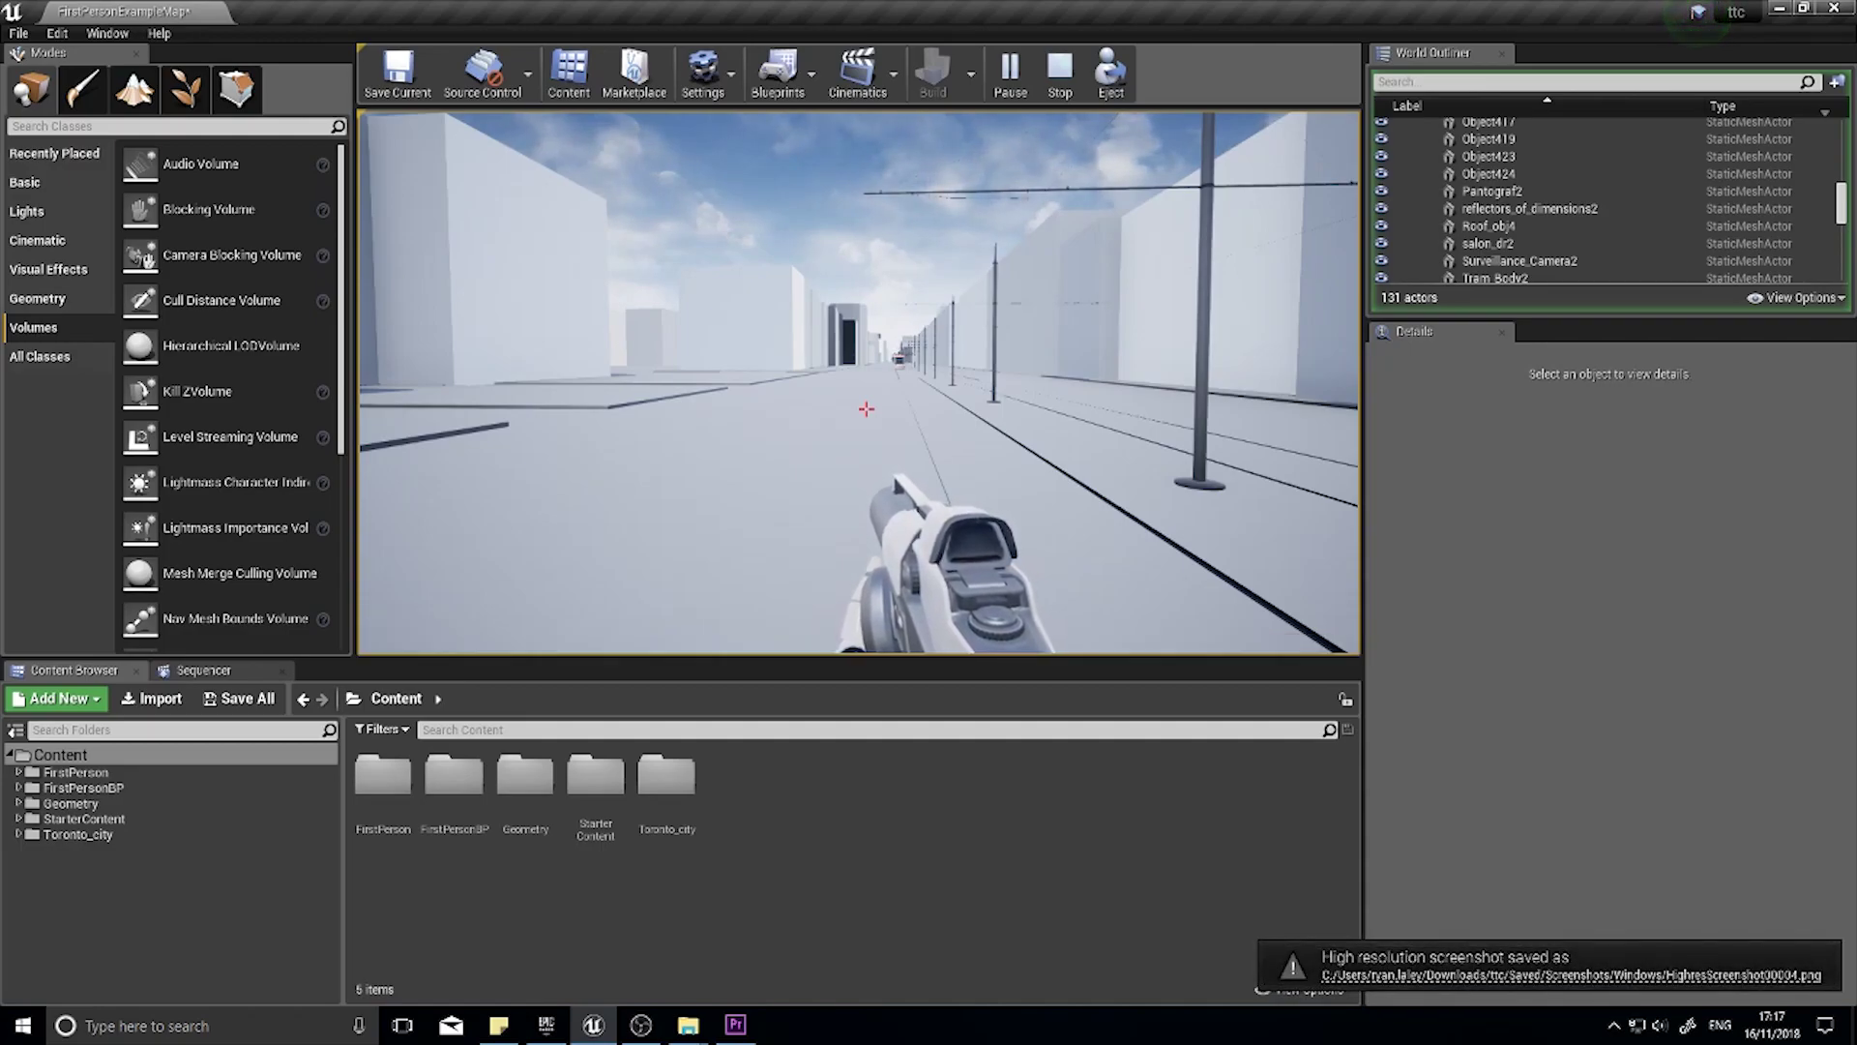
Step: Open the screenshots folder, view the saved HighresScreenshot00004 image, and close both windows
{"action": "left_click", "coordinate": [1402, 975]}
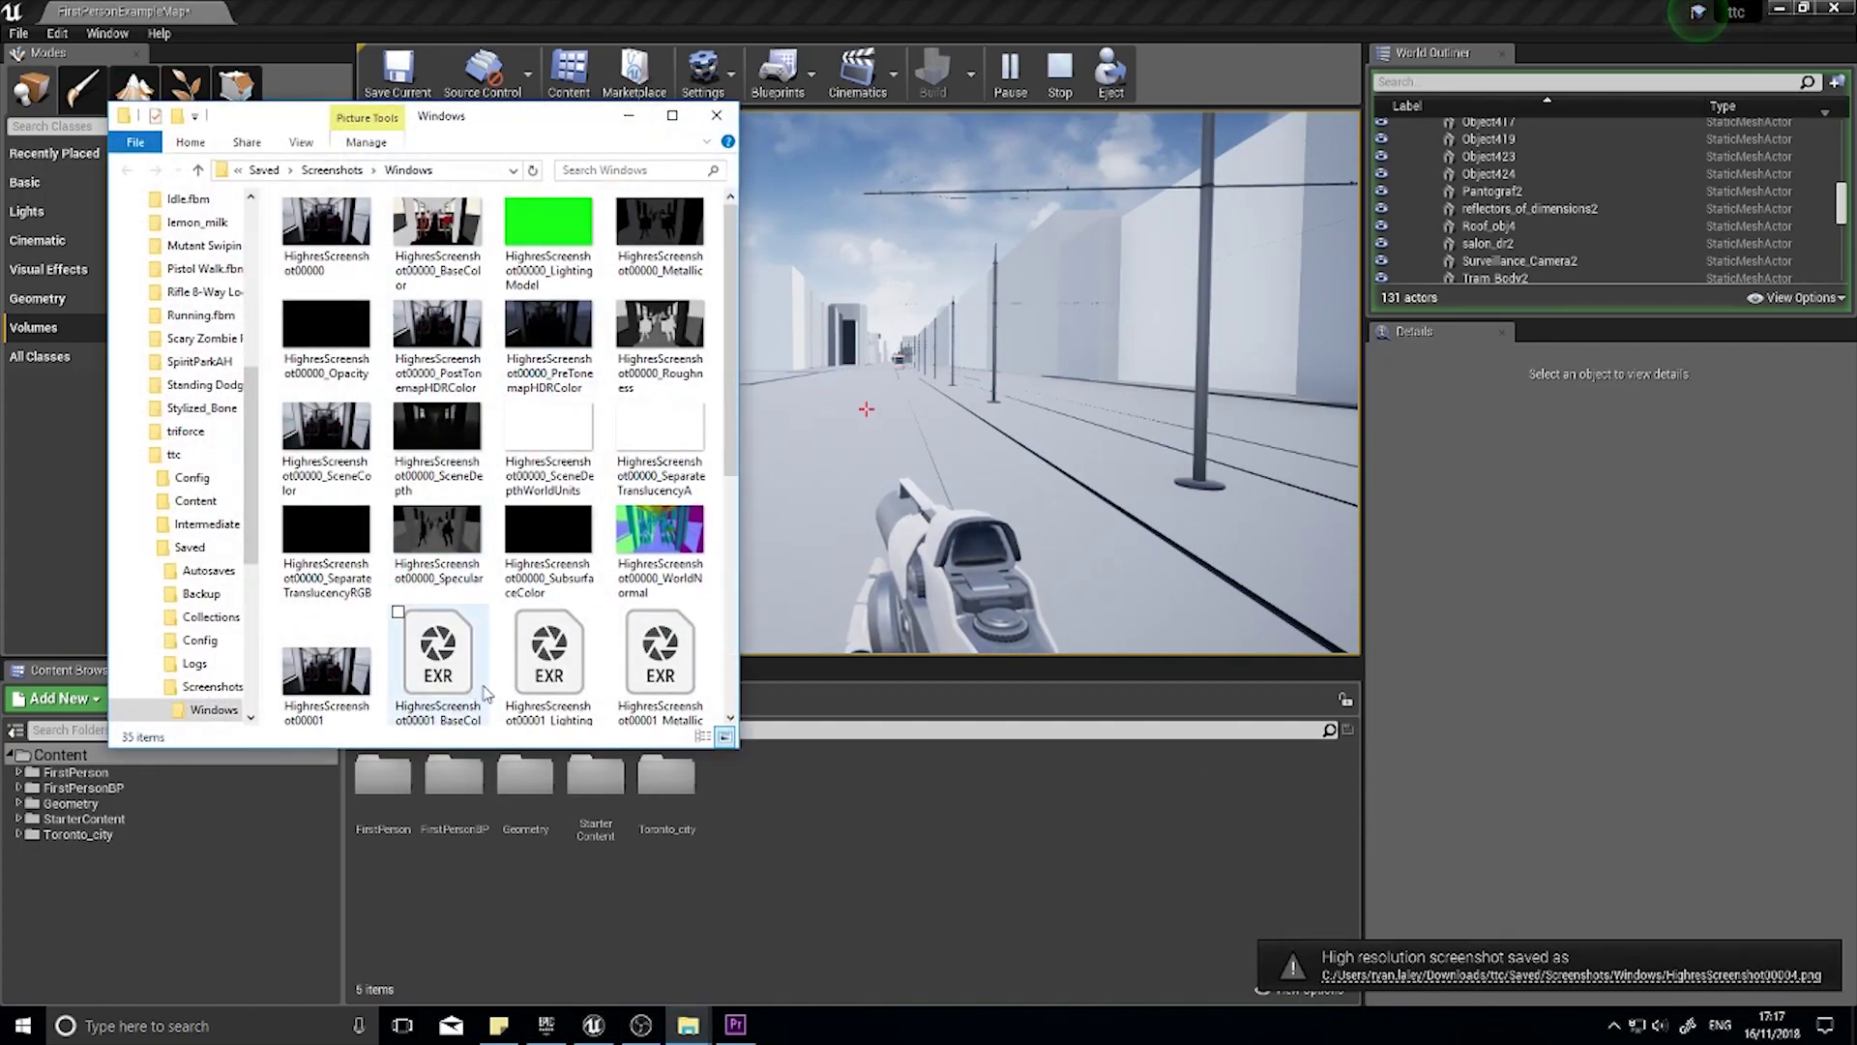
{"action": "scroll", "coordinate": [486, 694], "scroll_direction": "down", "scroll_amount": 5}
{"action": "double_click", "coordinate": [549, 682]}
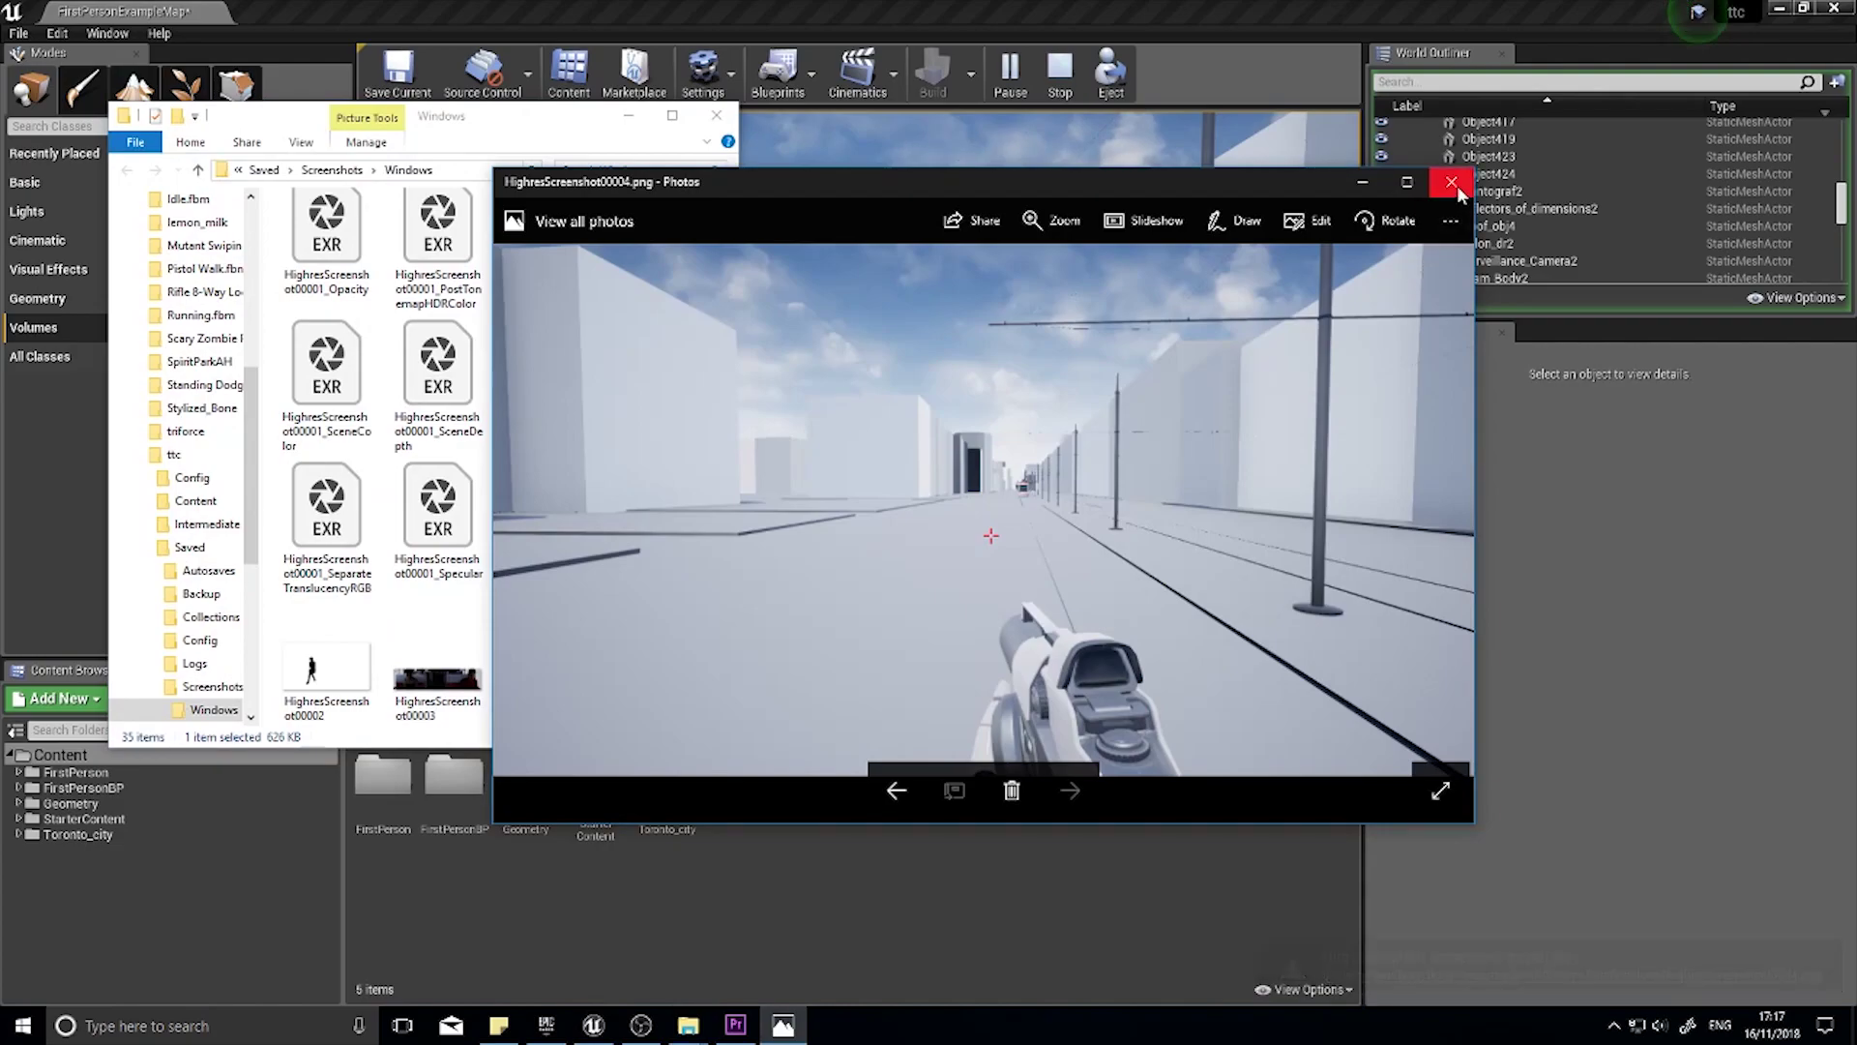
{"action": "left_click", "coordinate": [1457, 189]}
{"action": "left_click", "coordinate": [717, 115]}
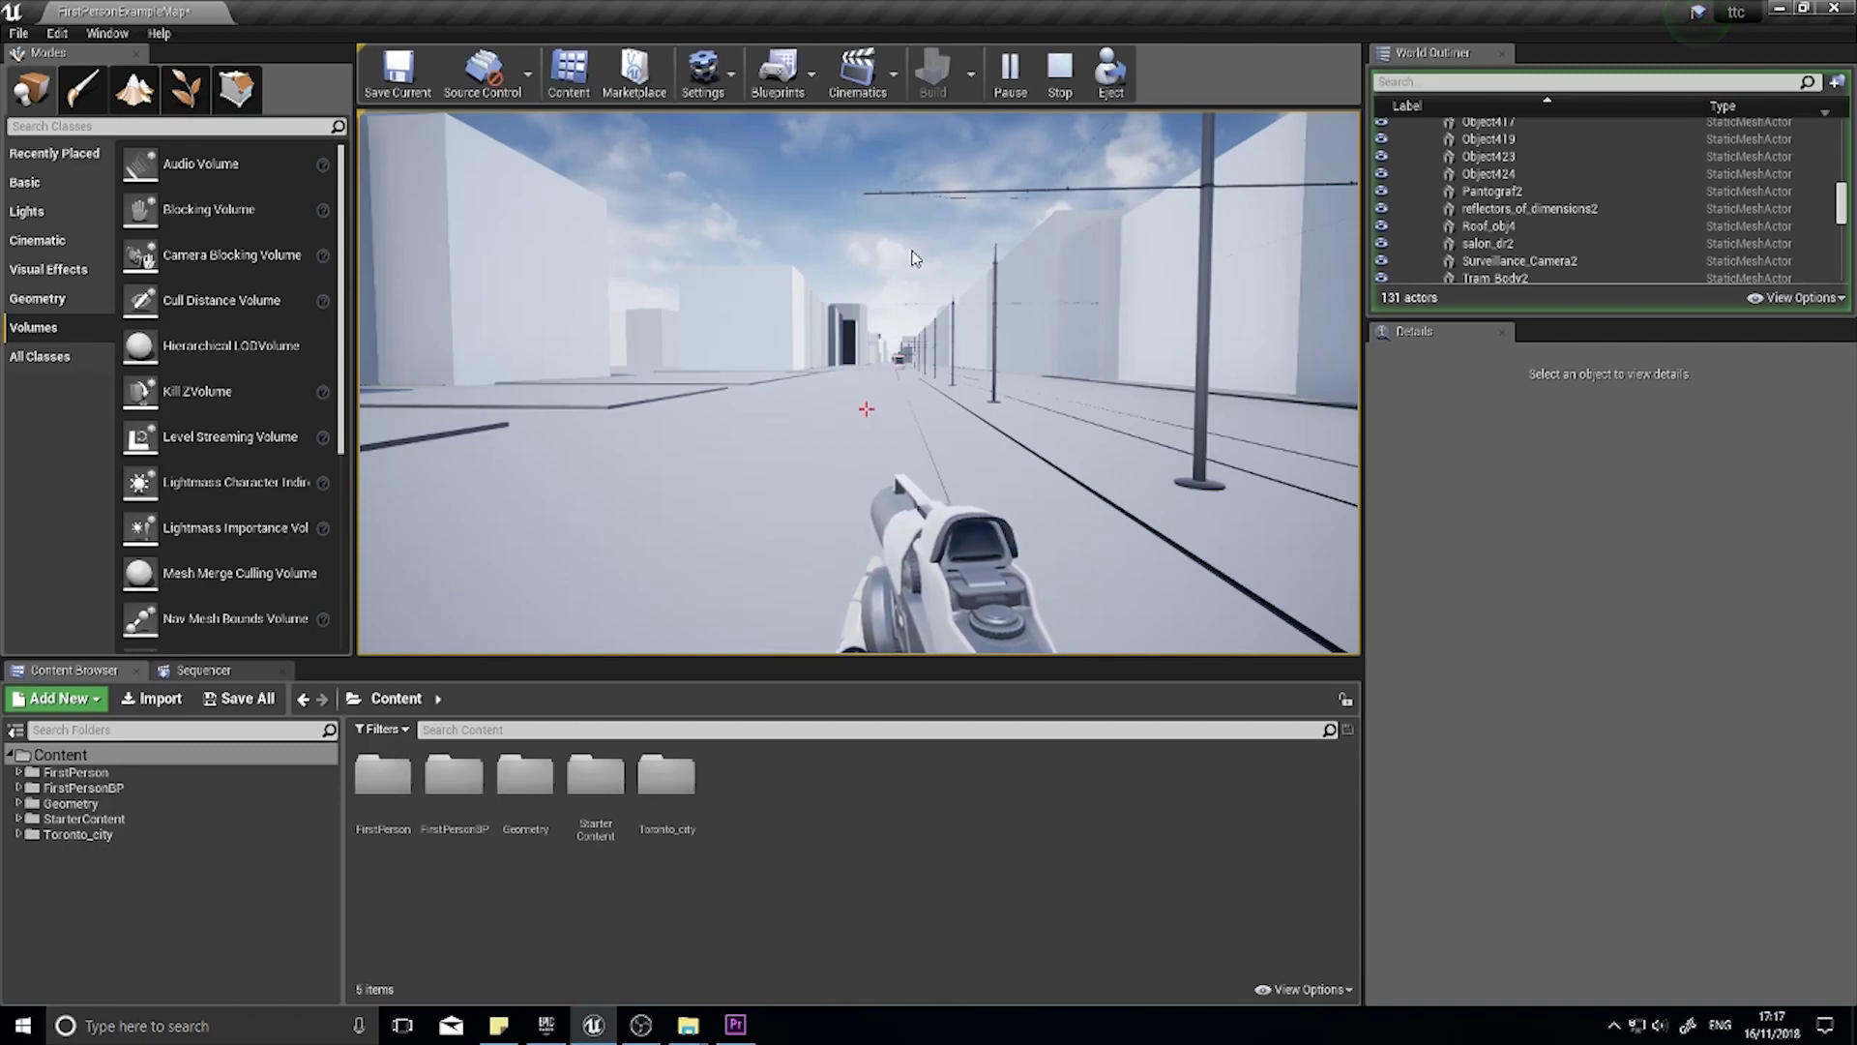
Step: Return to the running game and capture it at a custom resolution with the console command highresshot 3860x2460
{"action": "key", "text": "grave"}
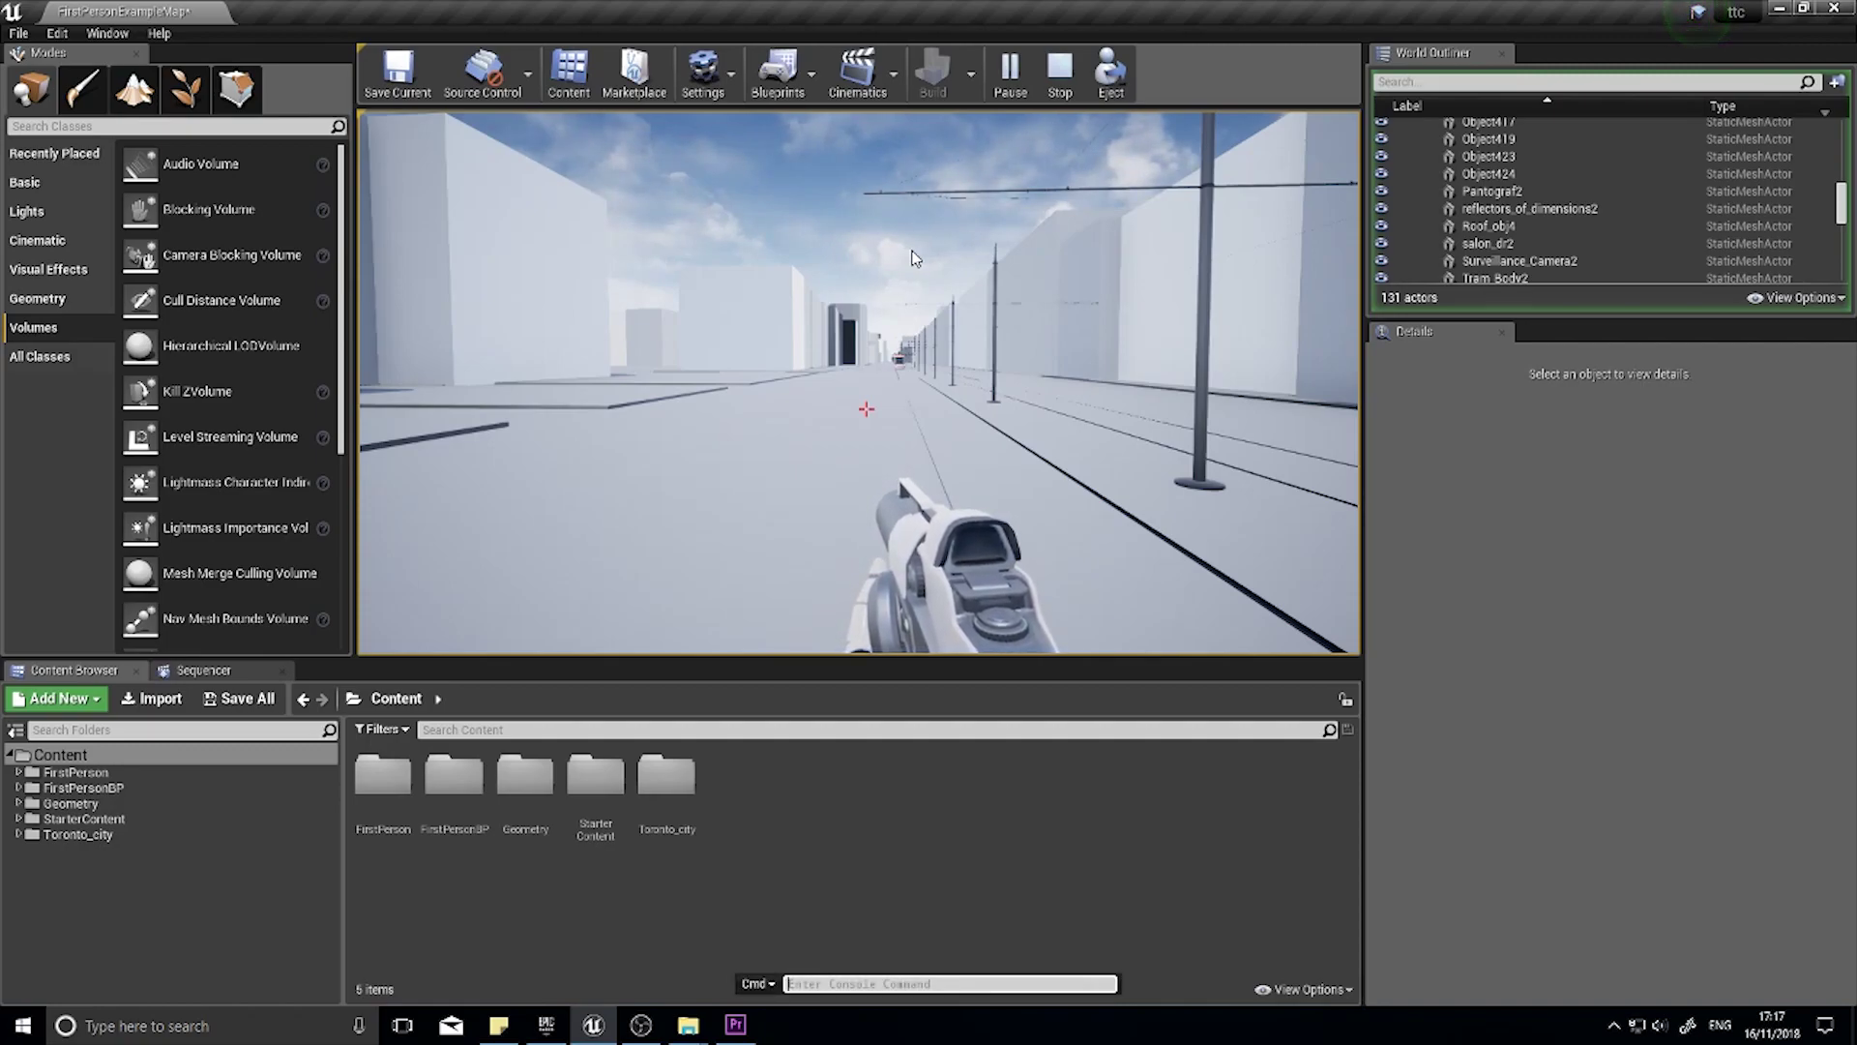
{"action": "left_click", "coordinate": [914, 258]}
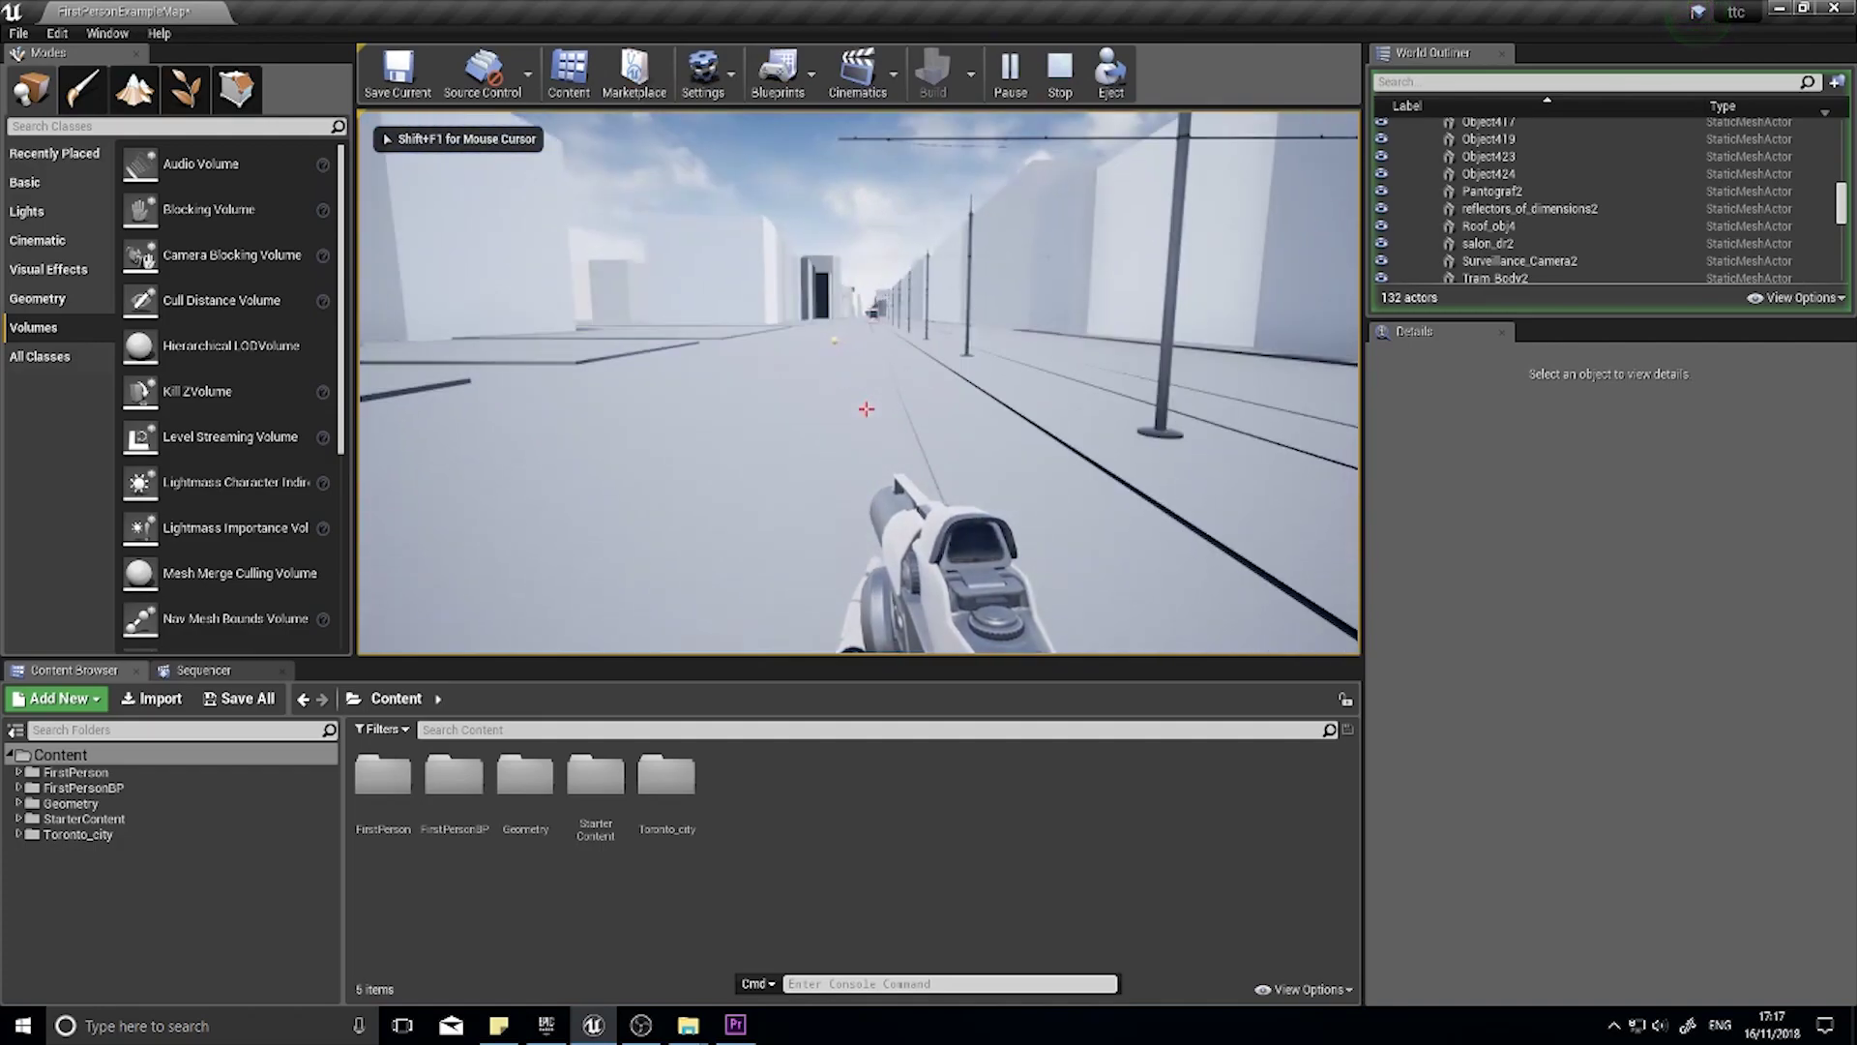
{"action": "key", "text": "grave"}
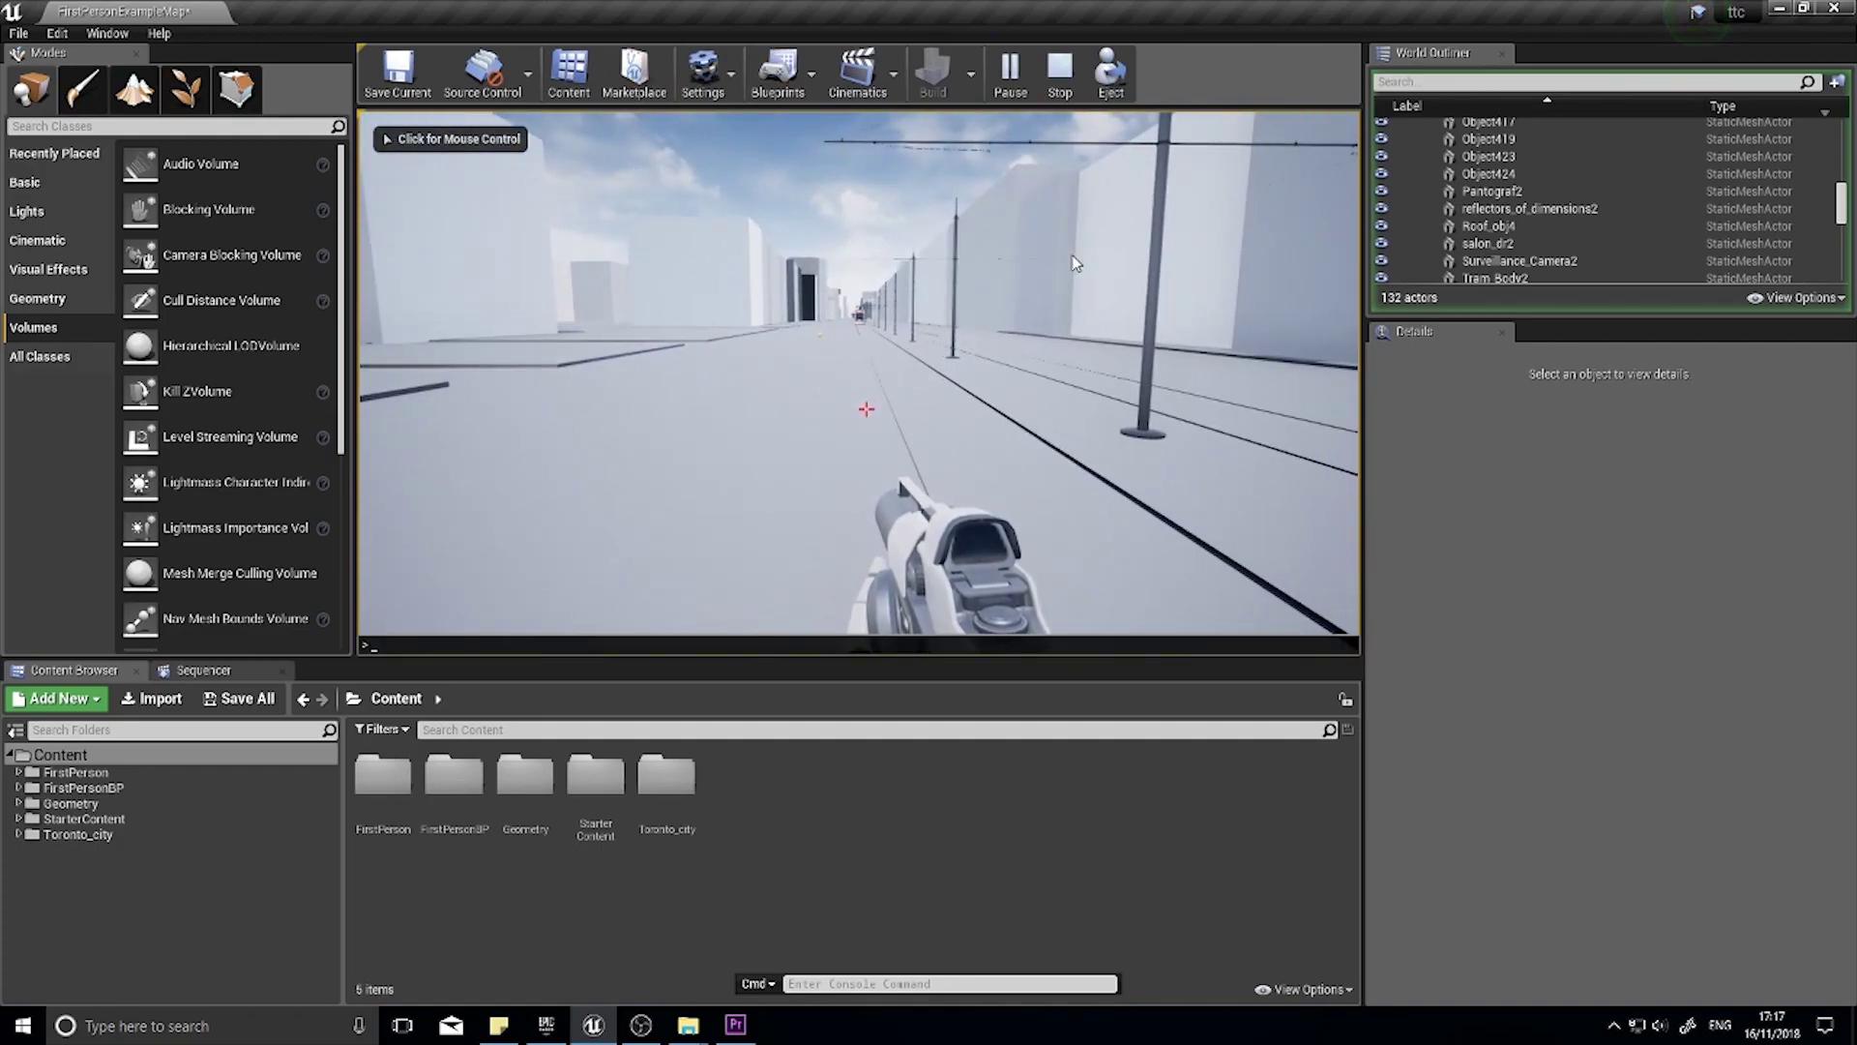
{"action": "type", "text": "hig"}
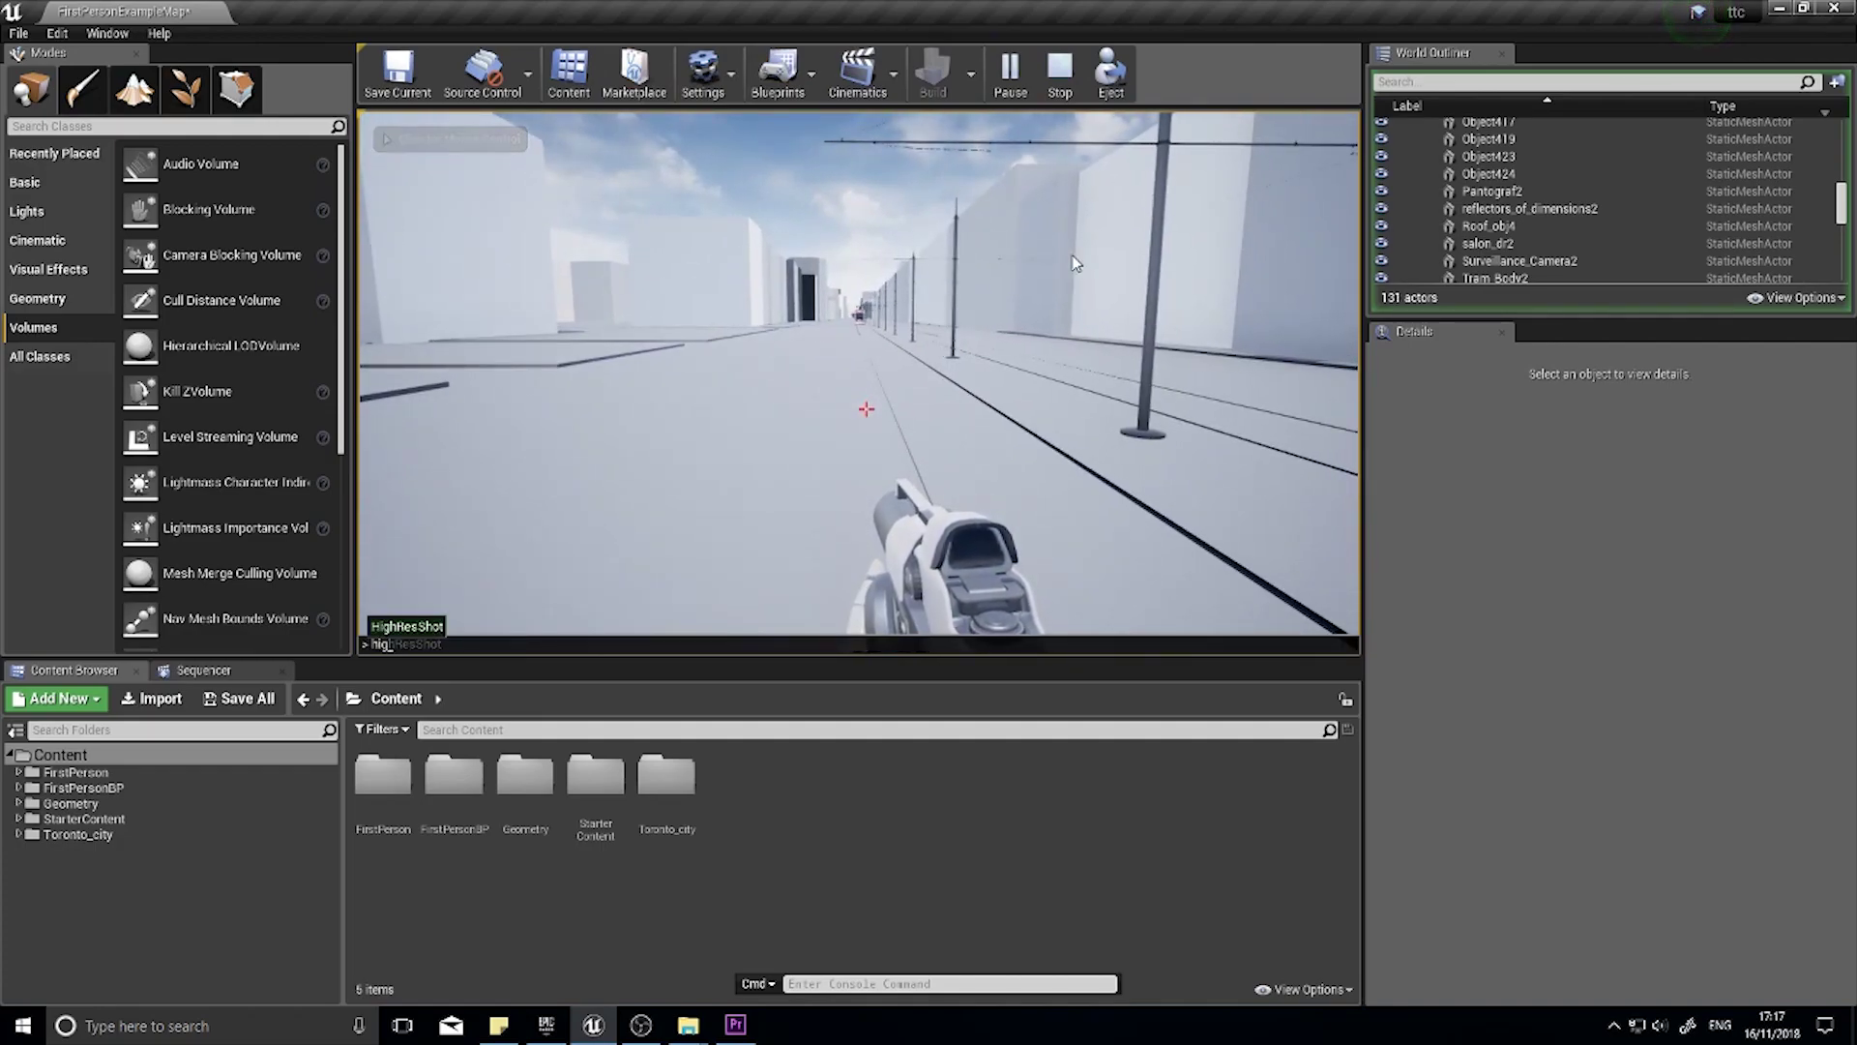
{"action": "type", "text": "hresshot 3860x2460"}
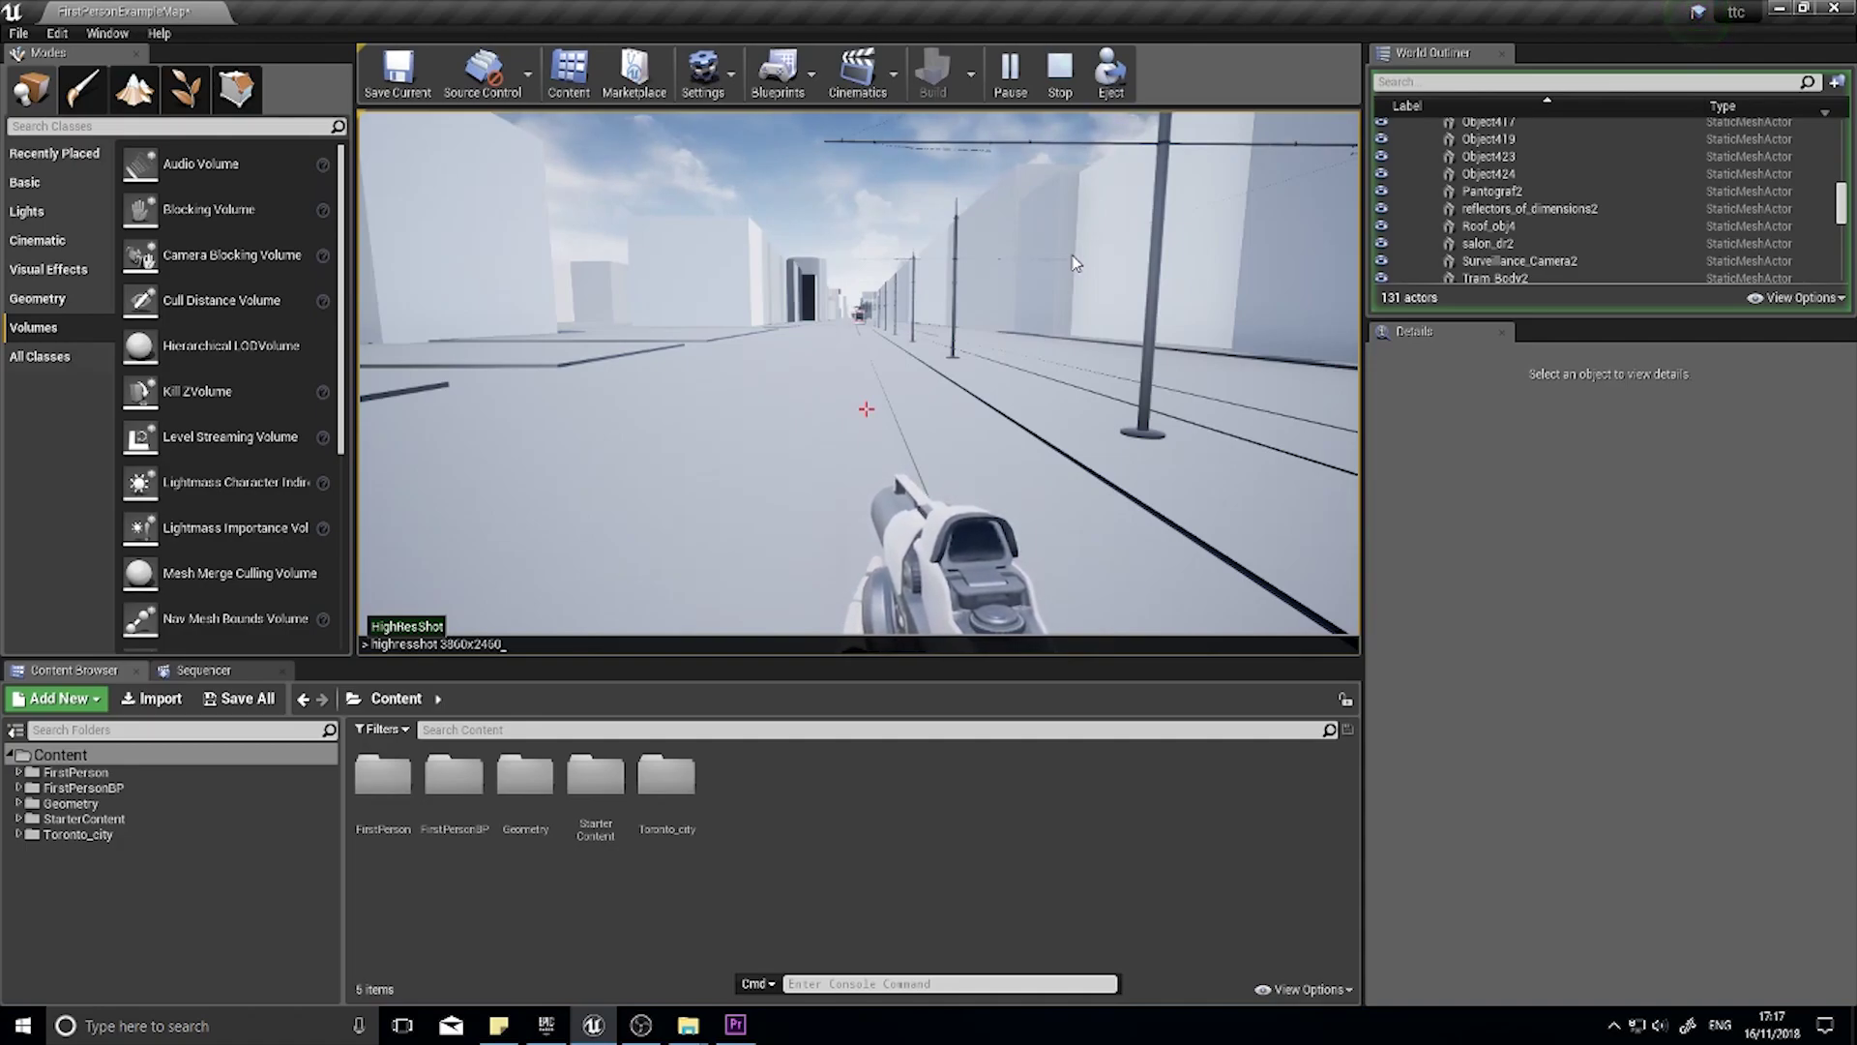
{"action": "key", "text": "Return"}
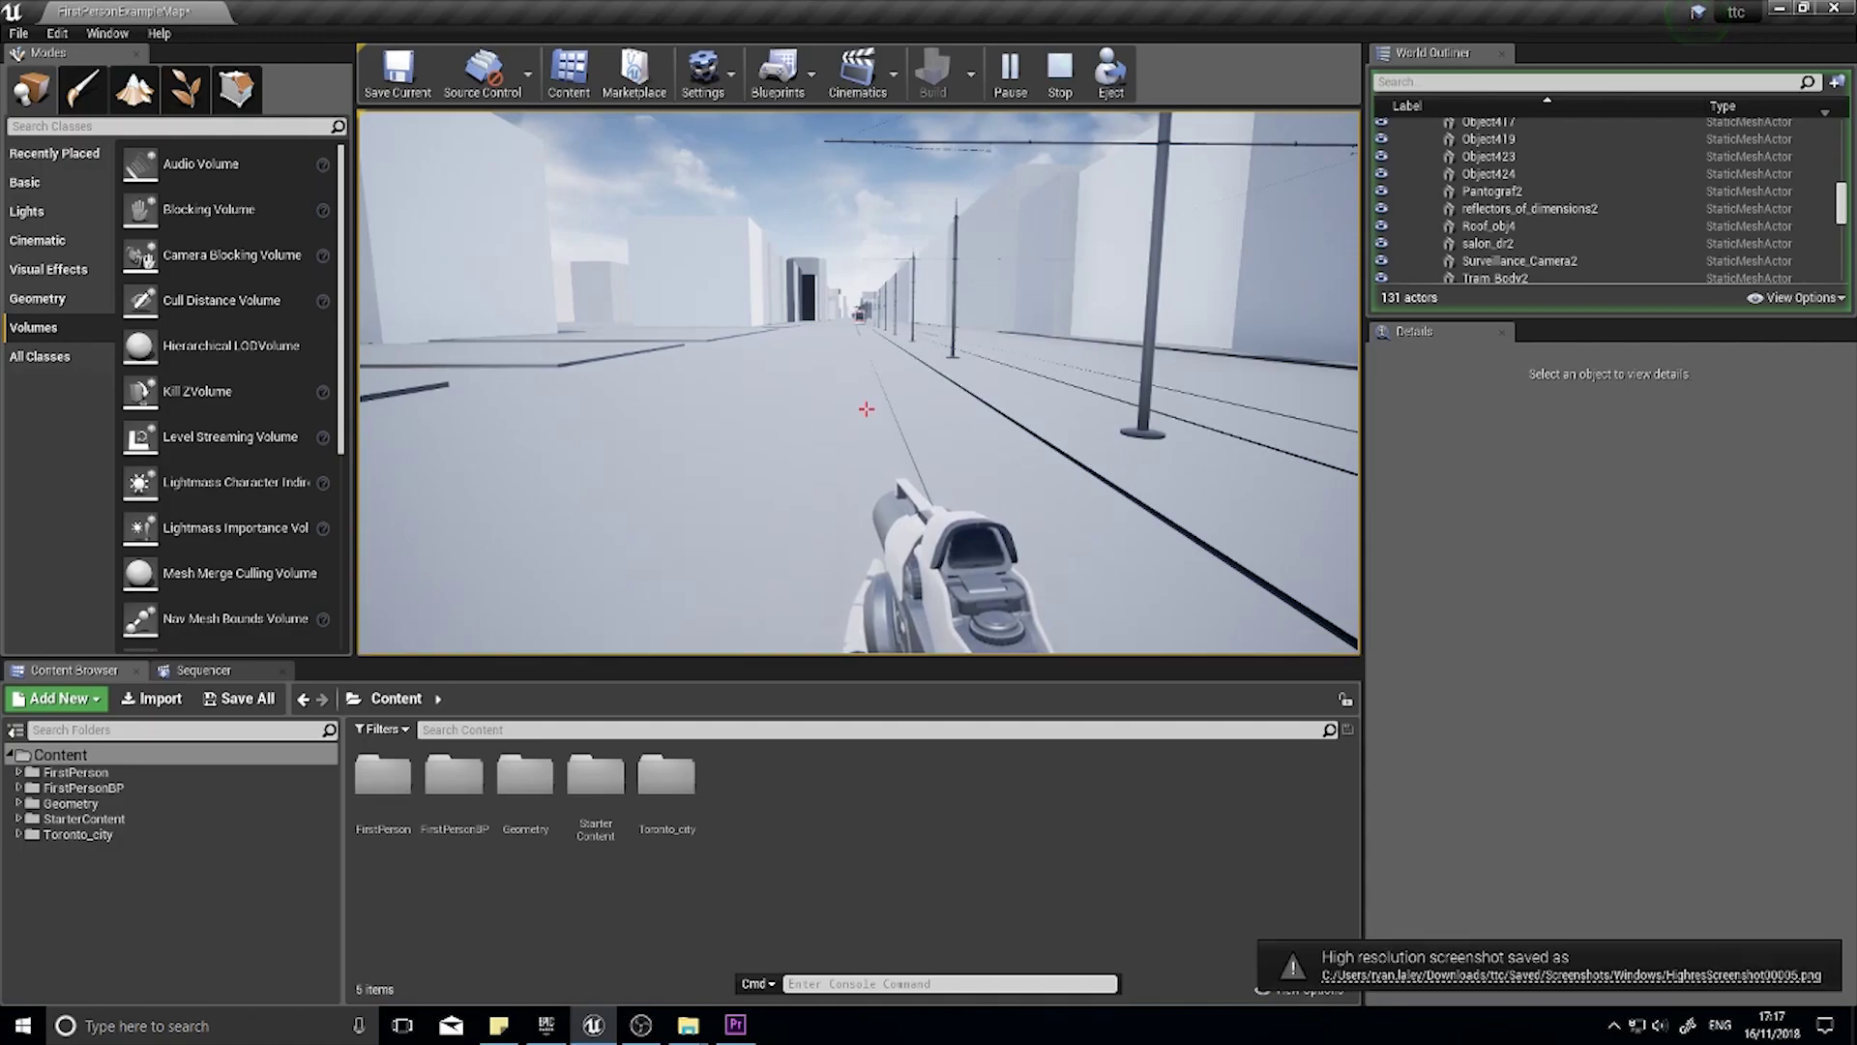
Step: View the saved HighresScreenshot00005 image from the screenshots folder, then close it and minimize the folder window
{"action": "left_click", "coordinate": [1456, 963]}
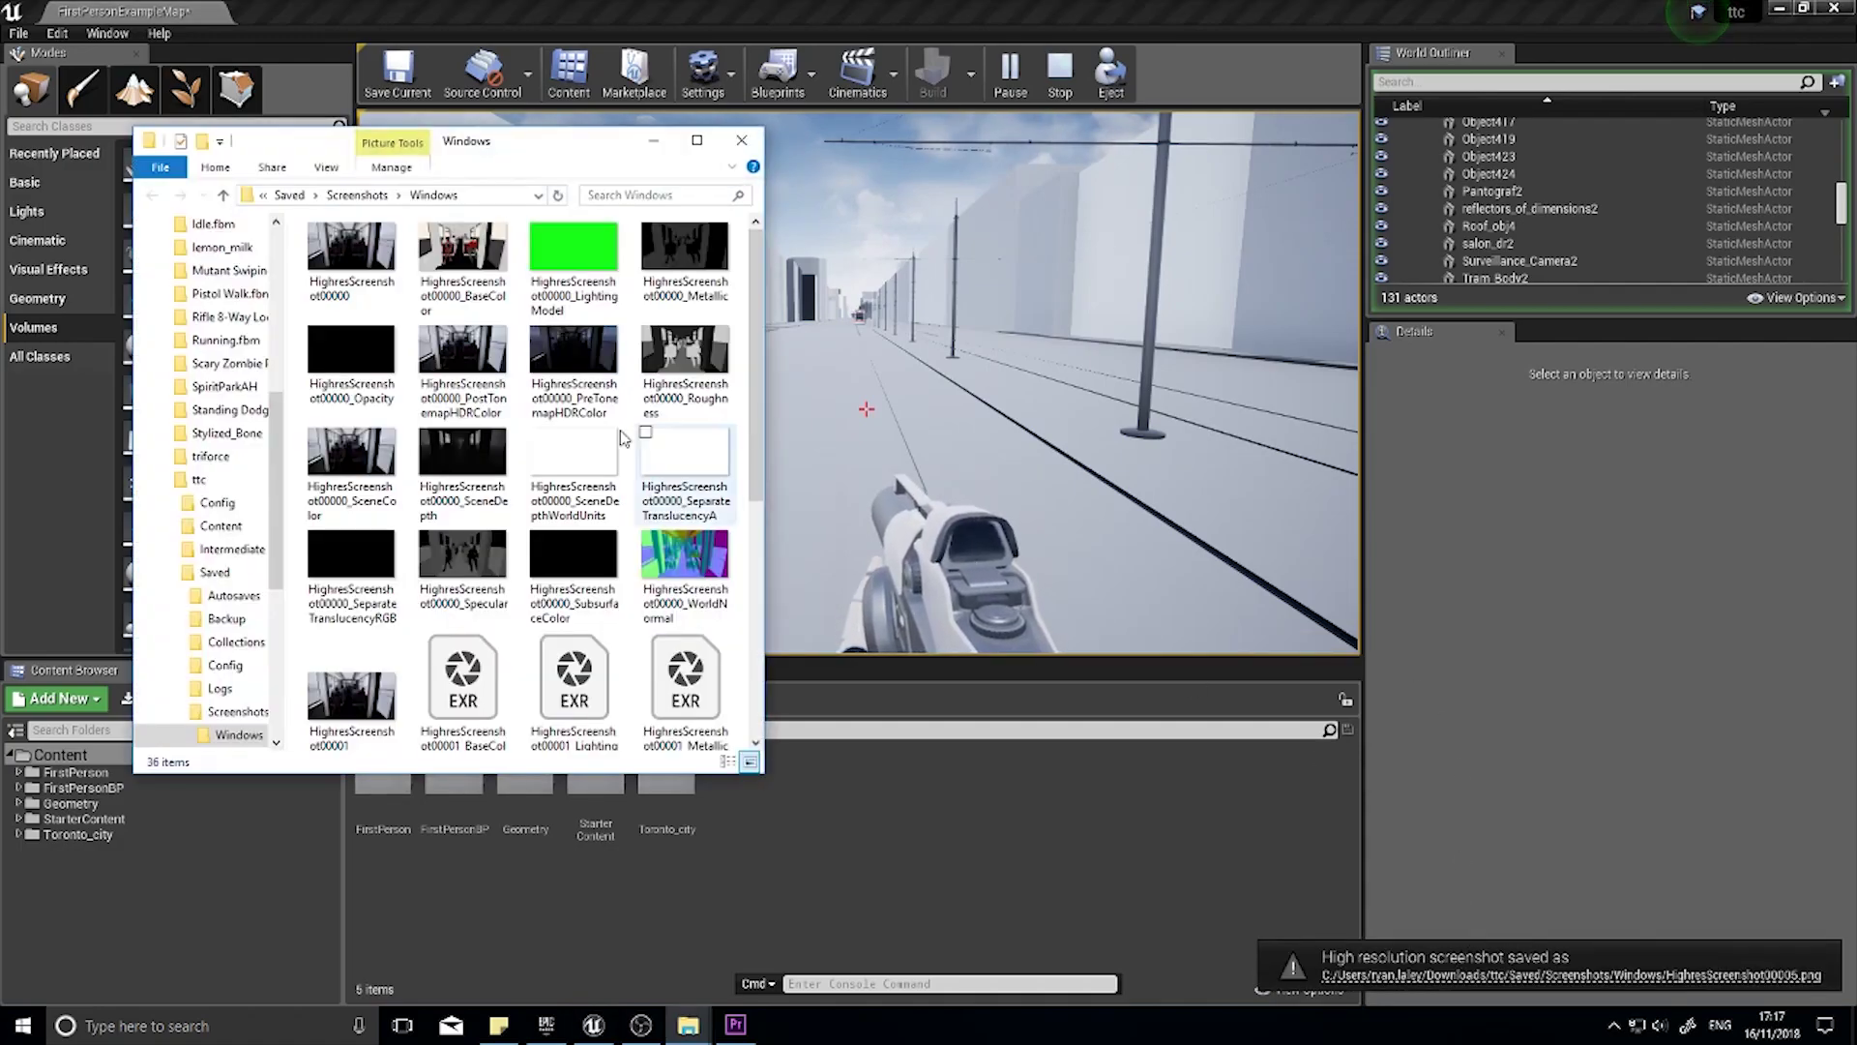
{"action": "scroll", "coordinate": [492, 629], "scroll_direction": "down", "scroll_amount": 5}
{"action": "double_click", "coordinate": [685, 692]}
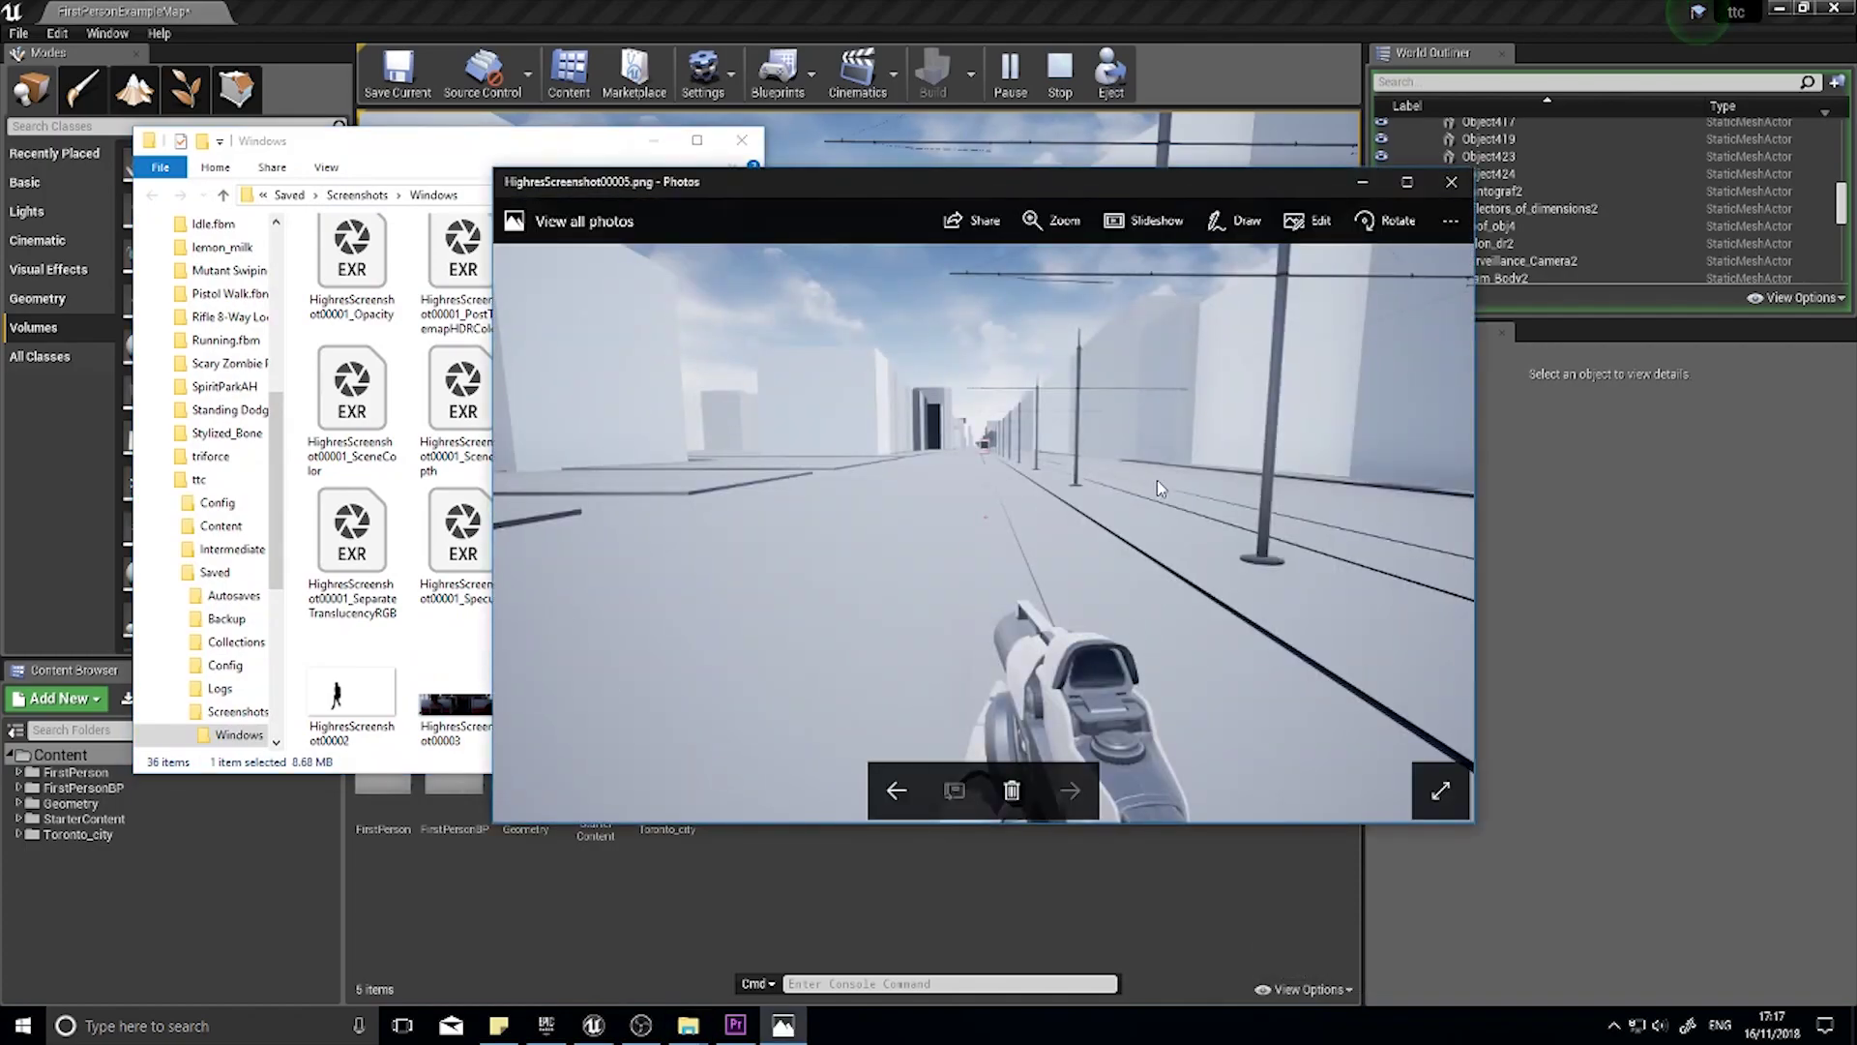
{"action": "left_click", "coordinate": [1451, 182]}
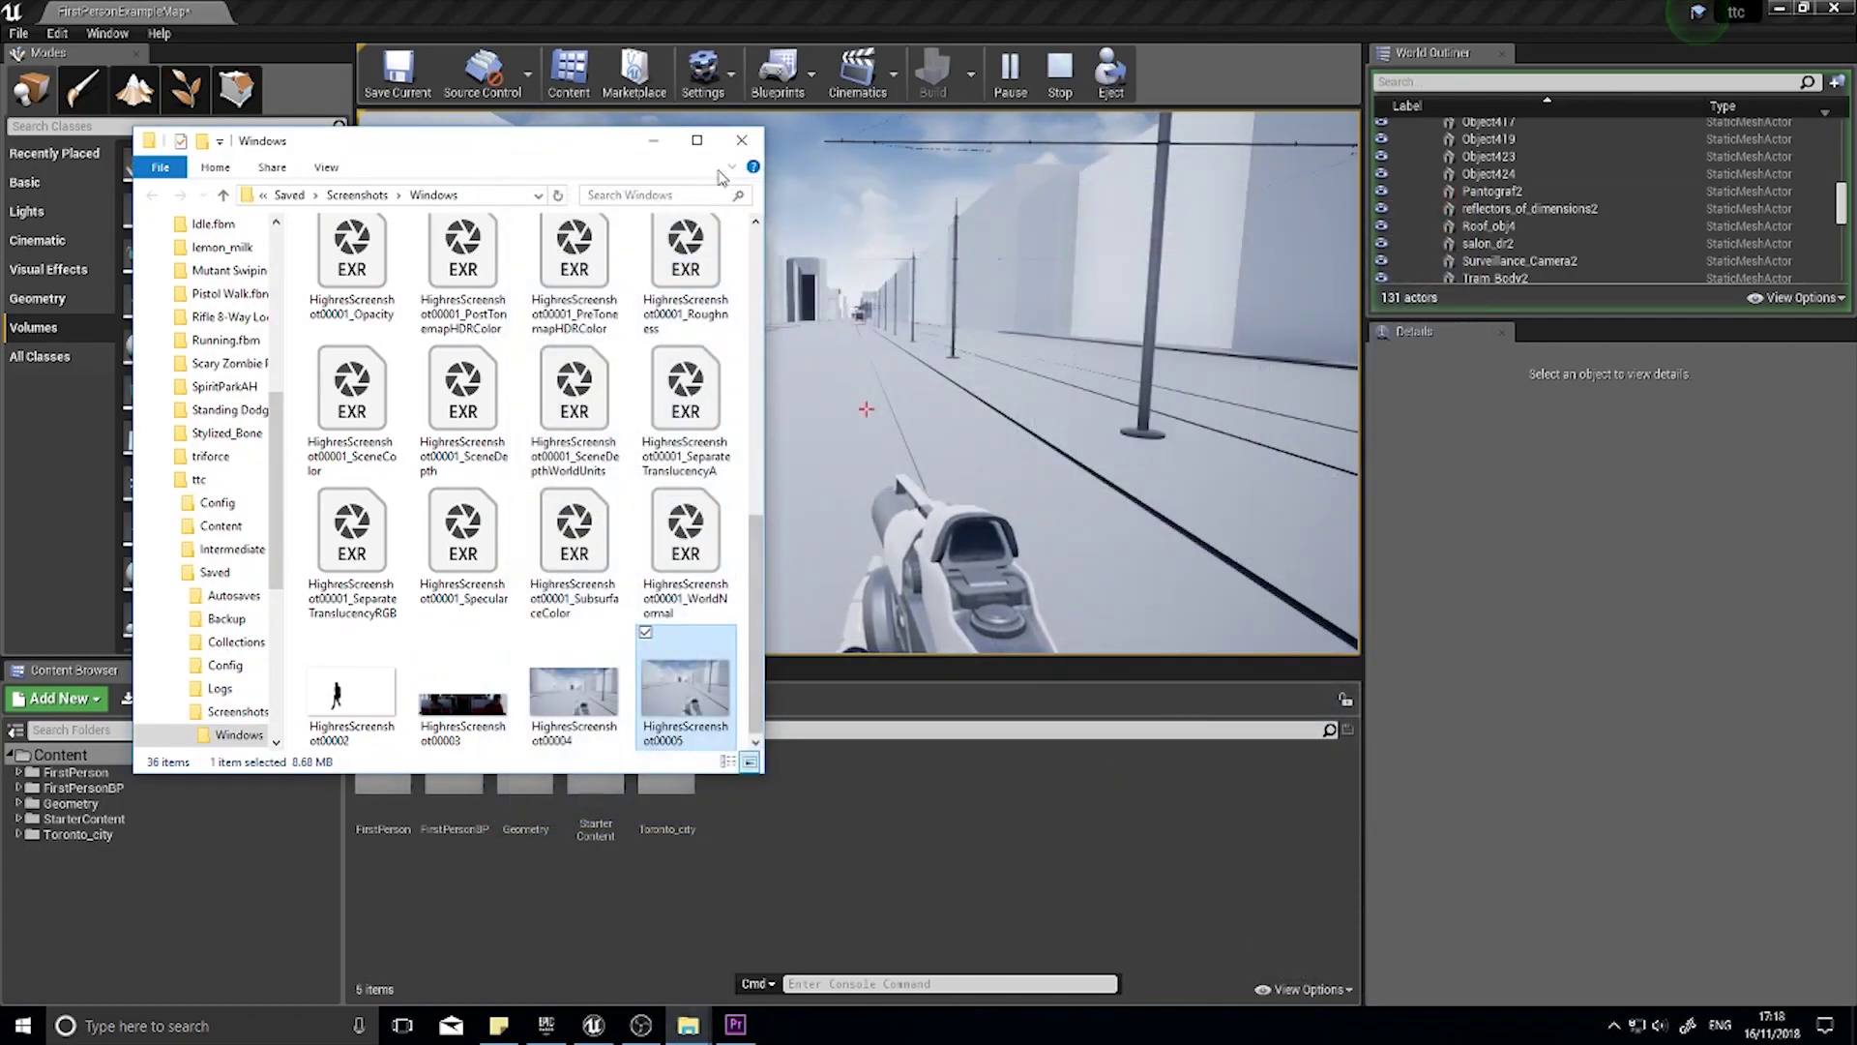
{"action": "left_click", "coordinate": [654, 145]}
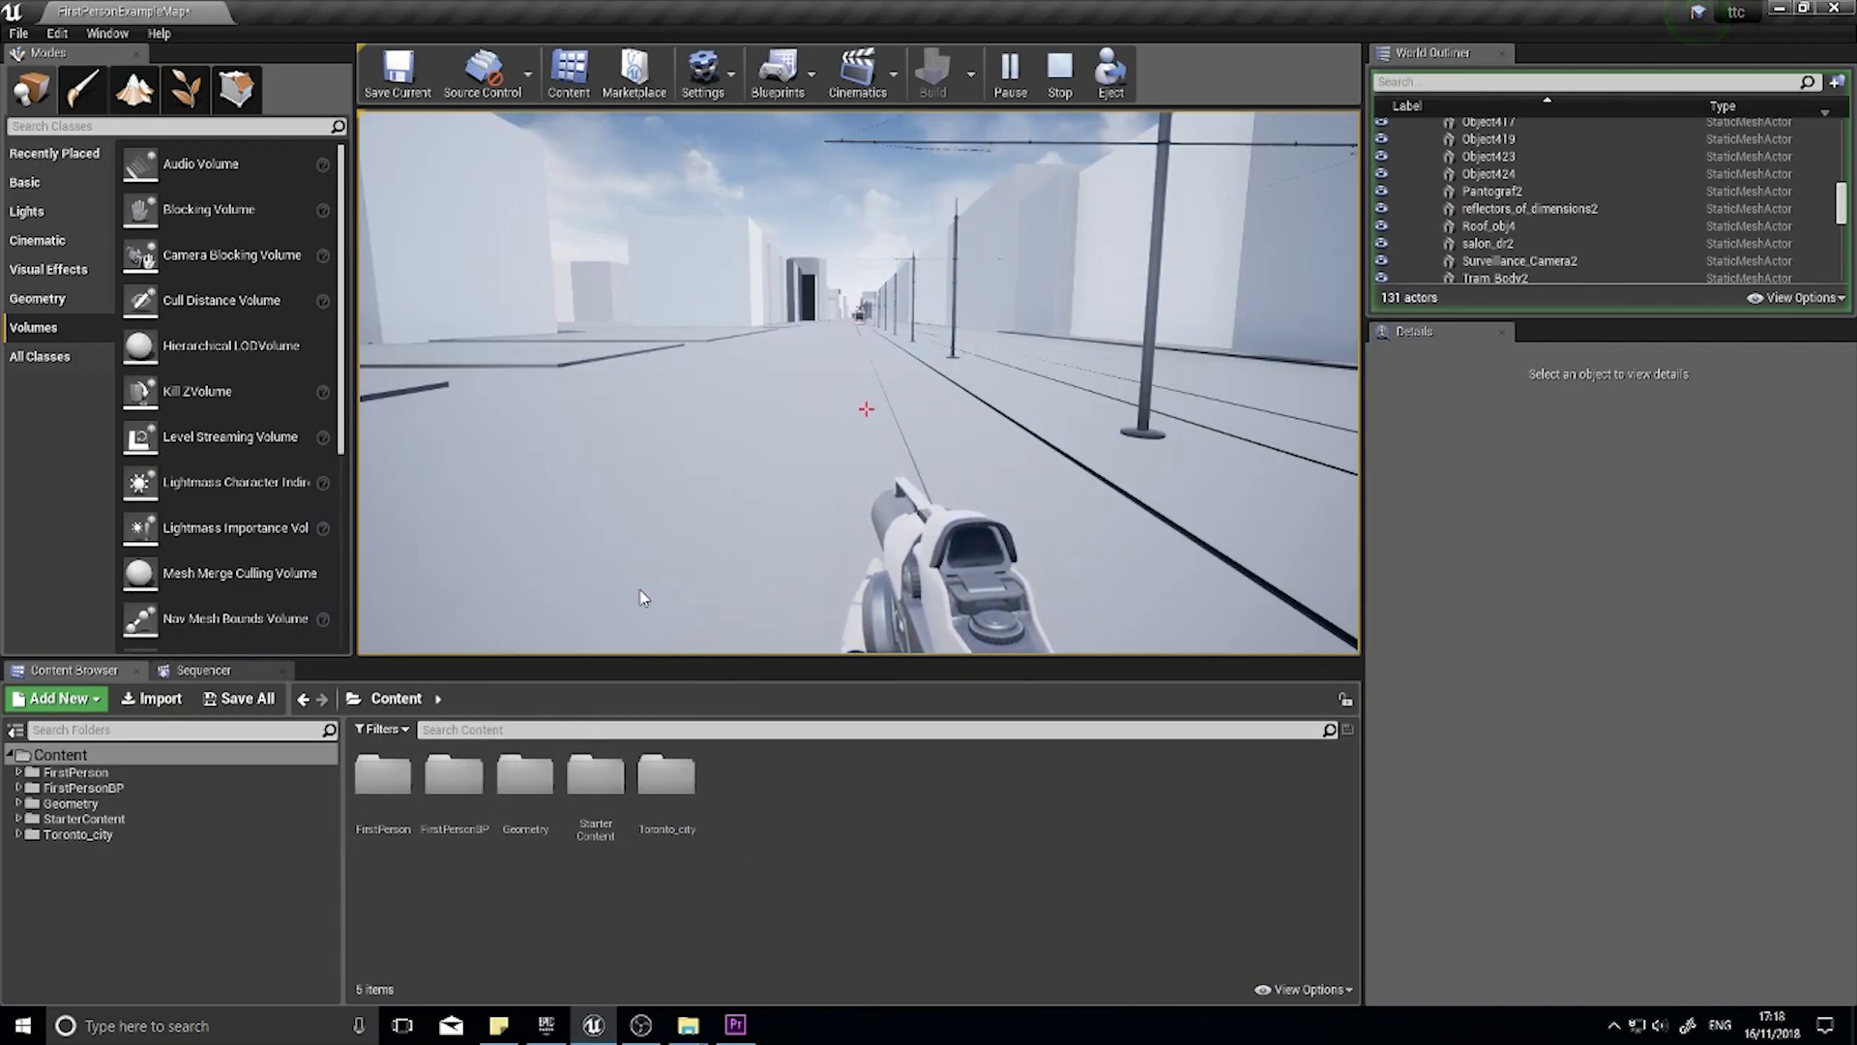
Step: Capture a very wide, thin image of the running game with the console command highresshot 3000x100
{"action": "left_click", "coordinate": [500, 577]}
{"action": "key", "text": "grave"}
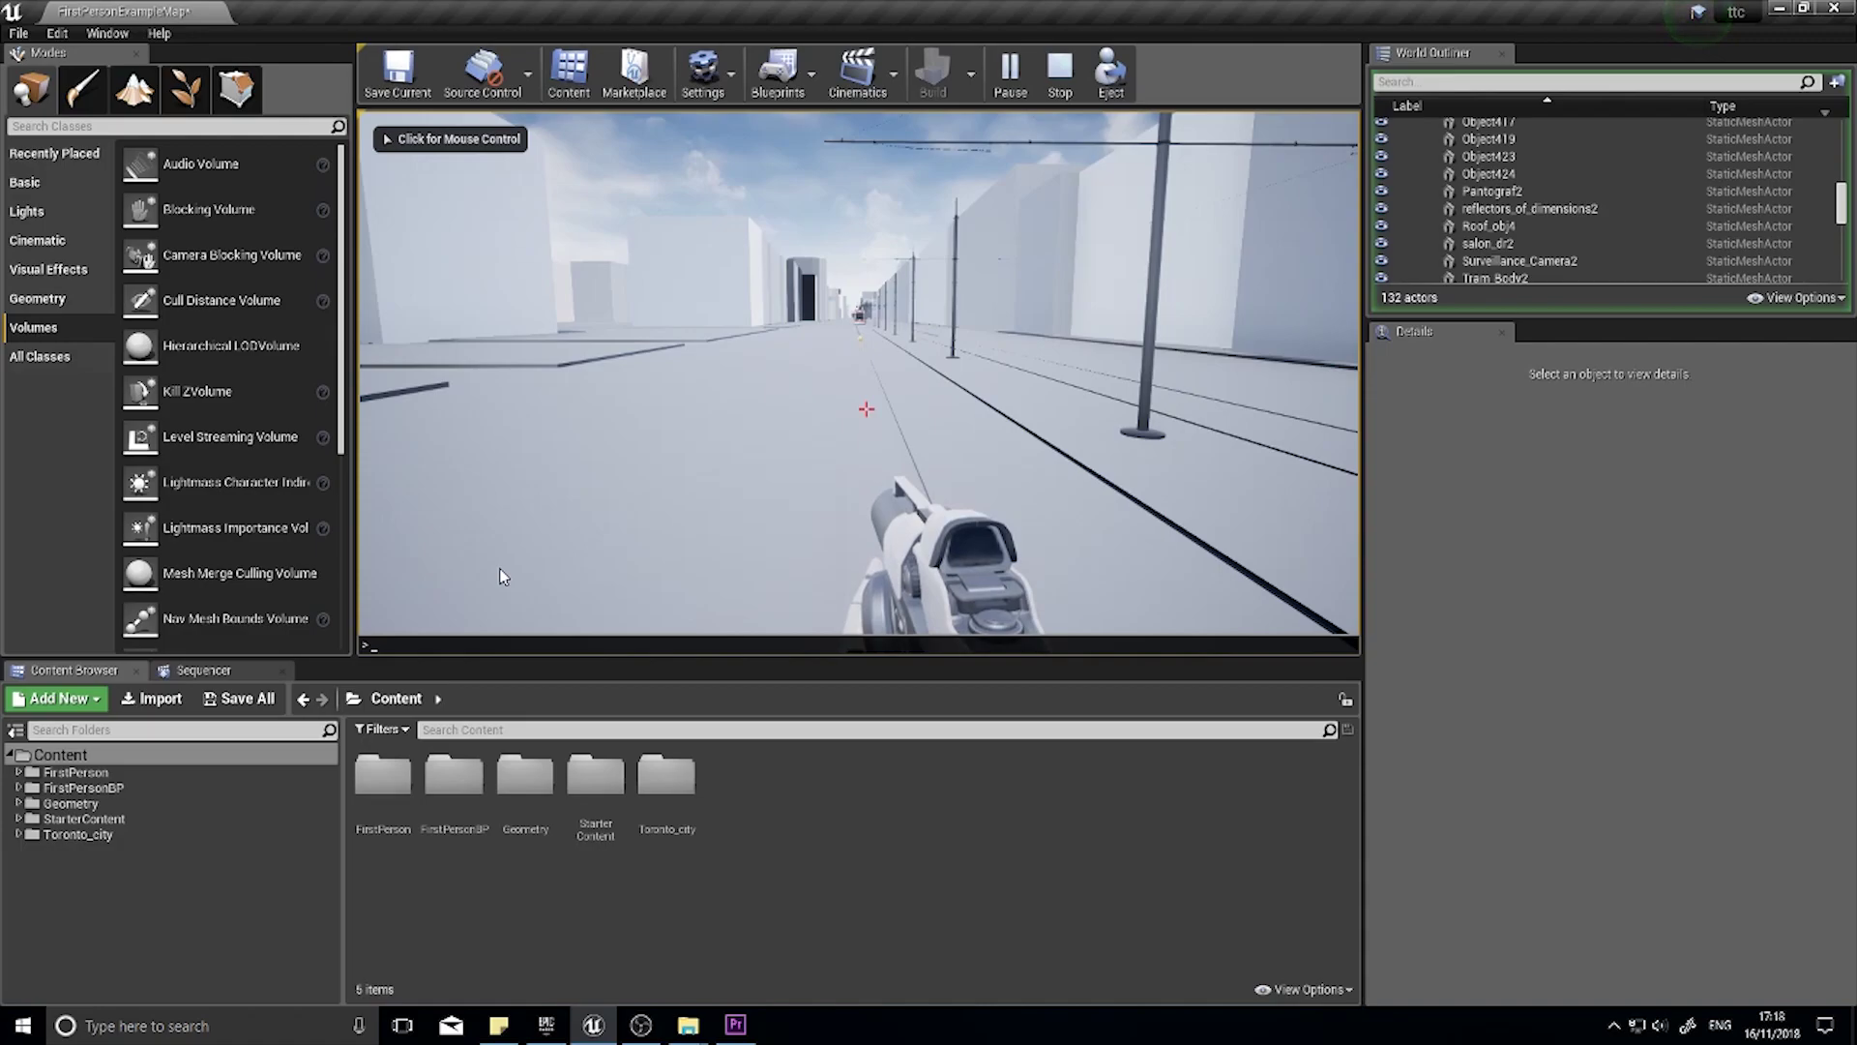
{"action": "type", "text": "highresshot"}
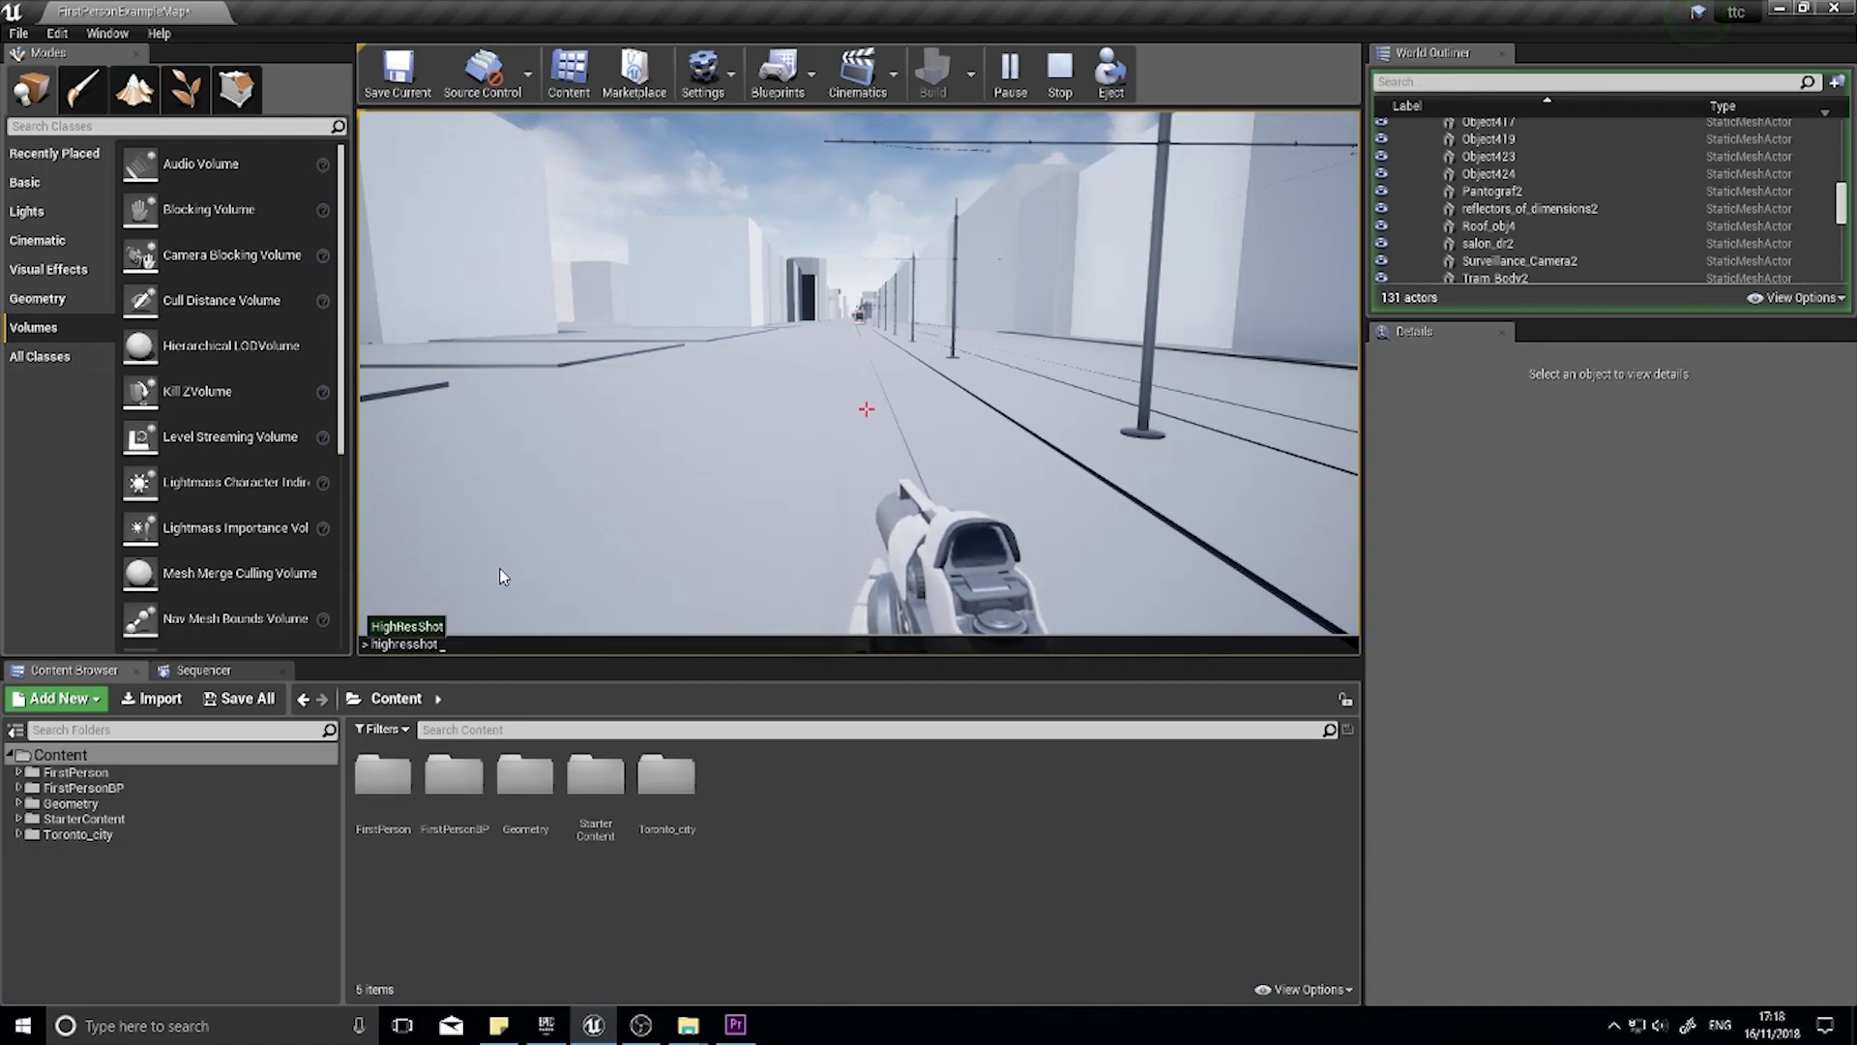
{"action": "type", "text": " 3000x100"}
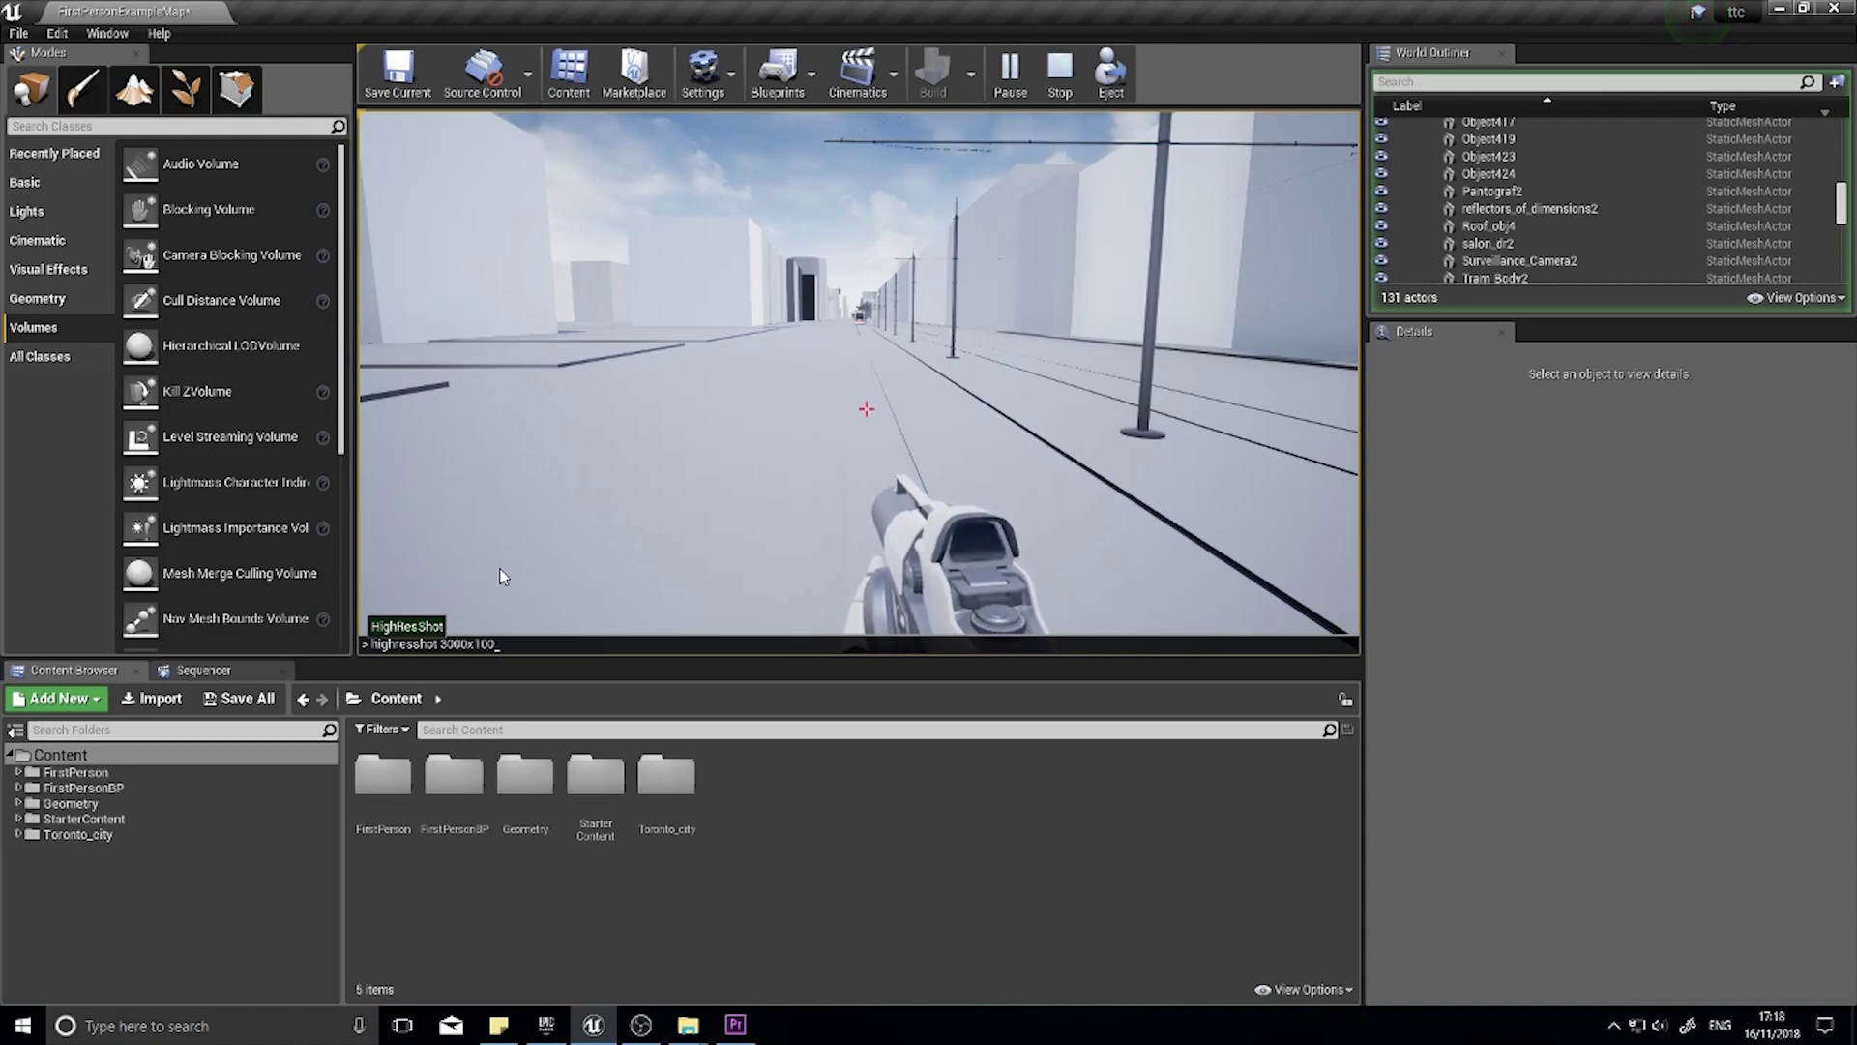
{"action": "key", "text": "Return"}
Step: View the saved HighresScreenshot00006 image, close the image and folder windows, and stop playing the level
{"action": "left_click", "coordinate": [1567, 975]}
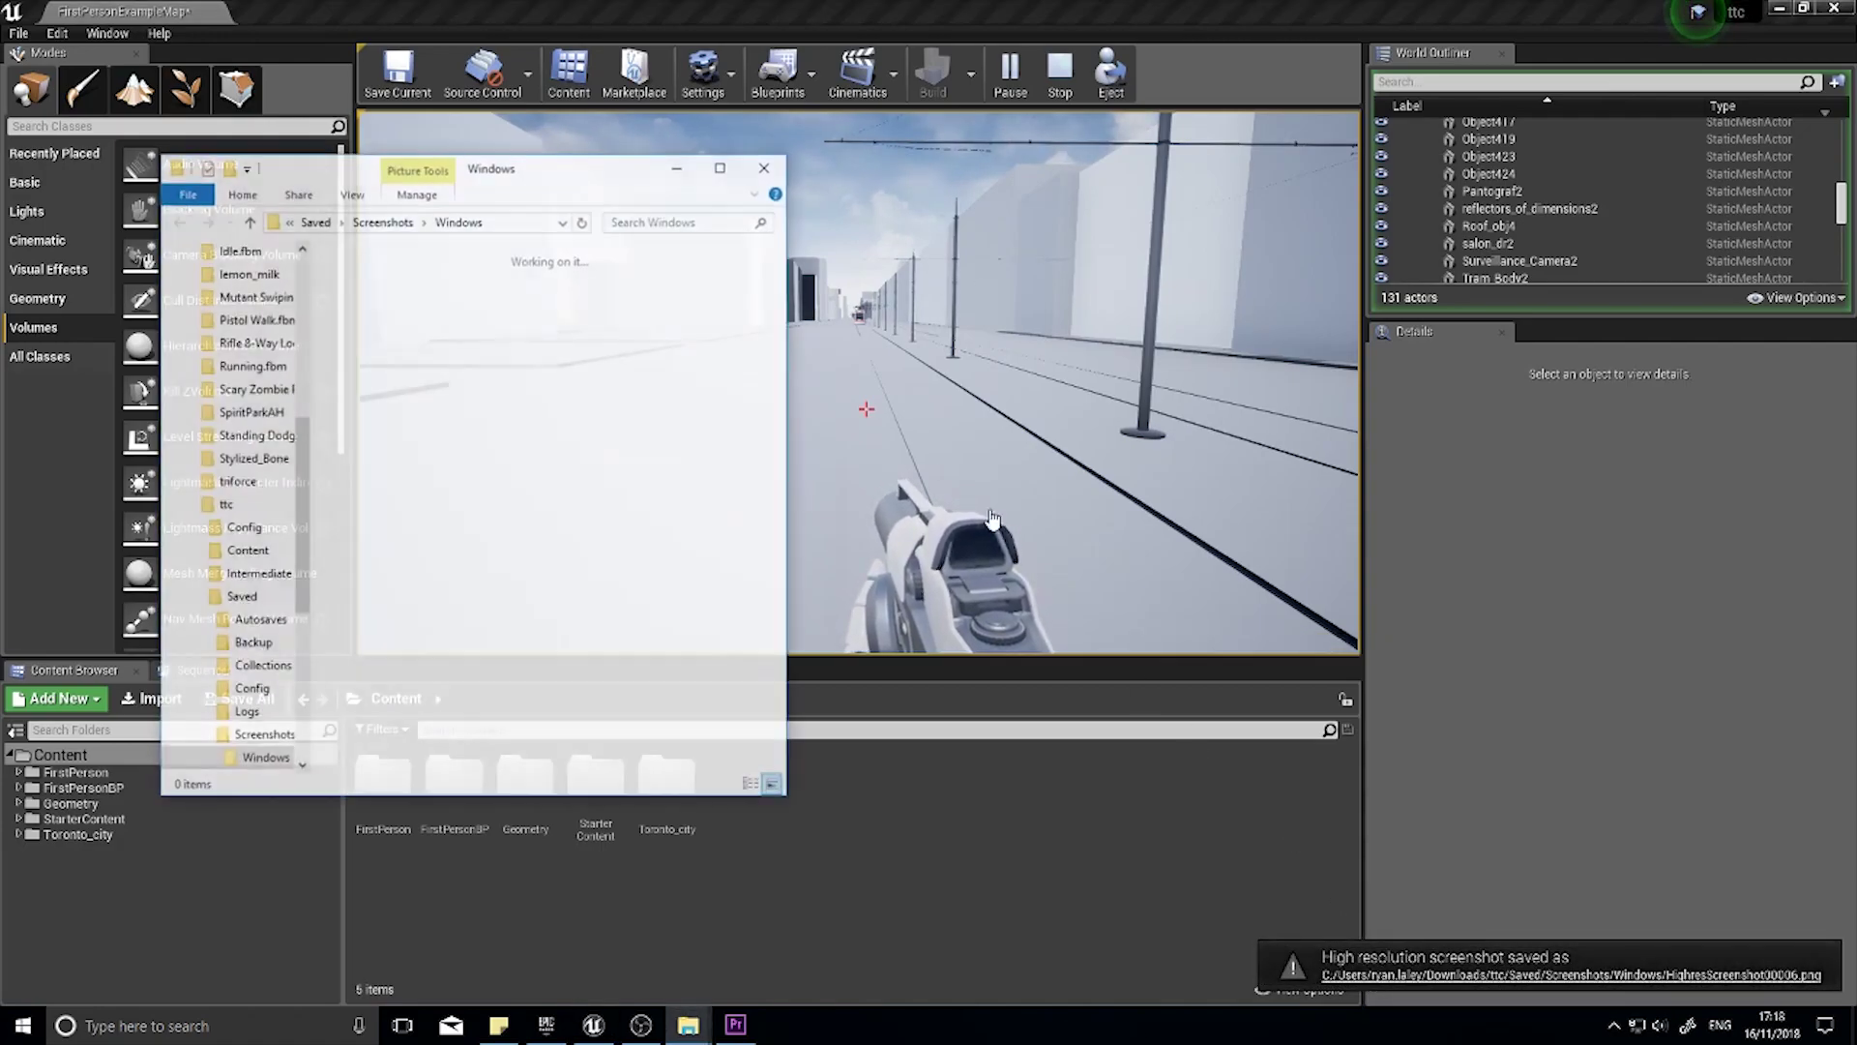
{"action": "scroll", "coordinate": [705, 644], "scroll_direction": "down", "scroll_amount": 5}
{"action": "double_click", "coordinate": [376, 702]}
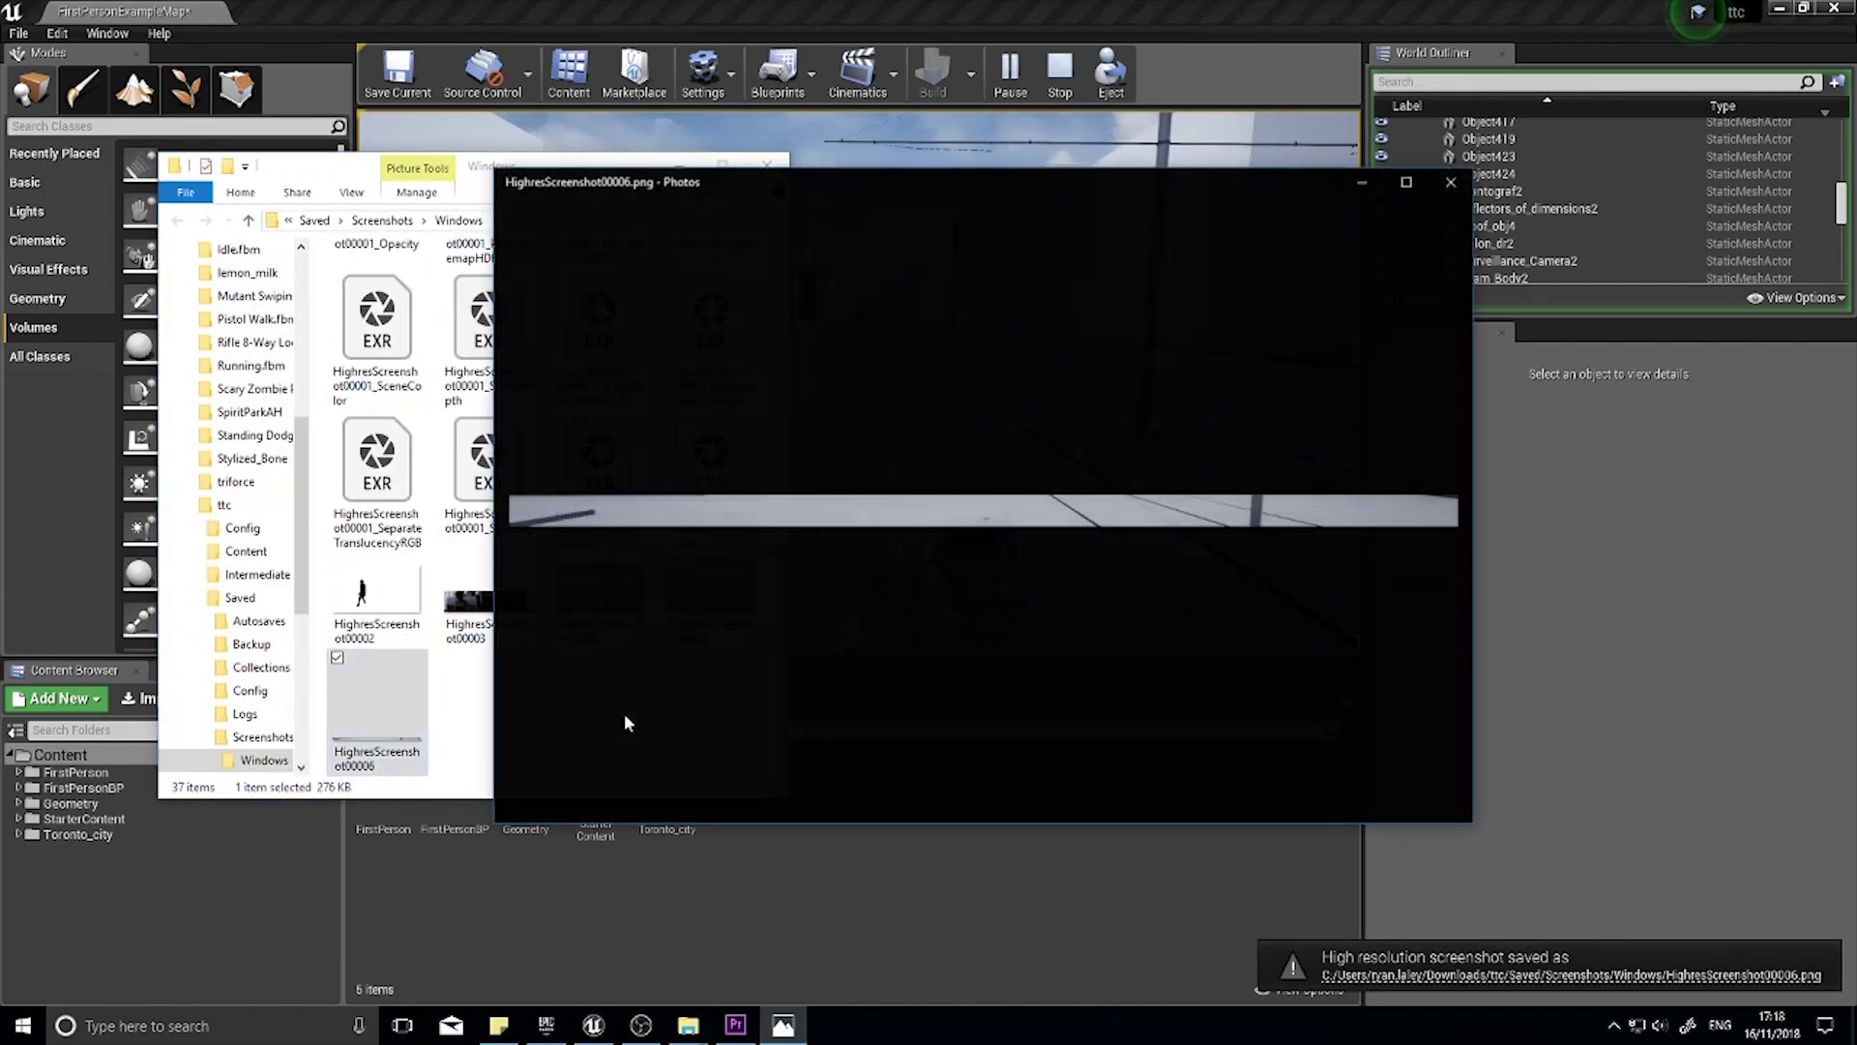
{"action": "left_click", "coordinate": [1451, 181]}
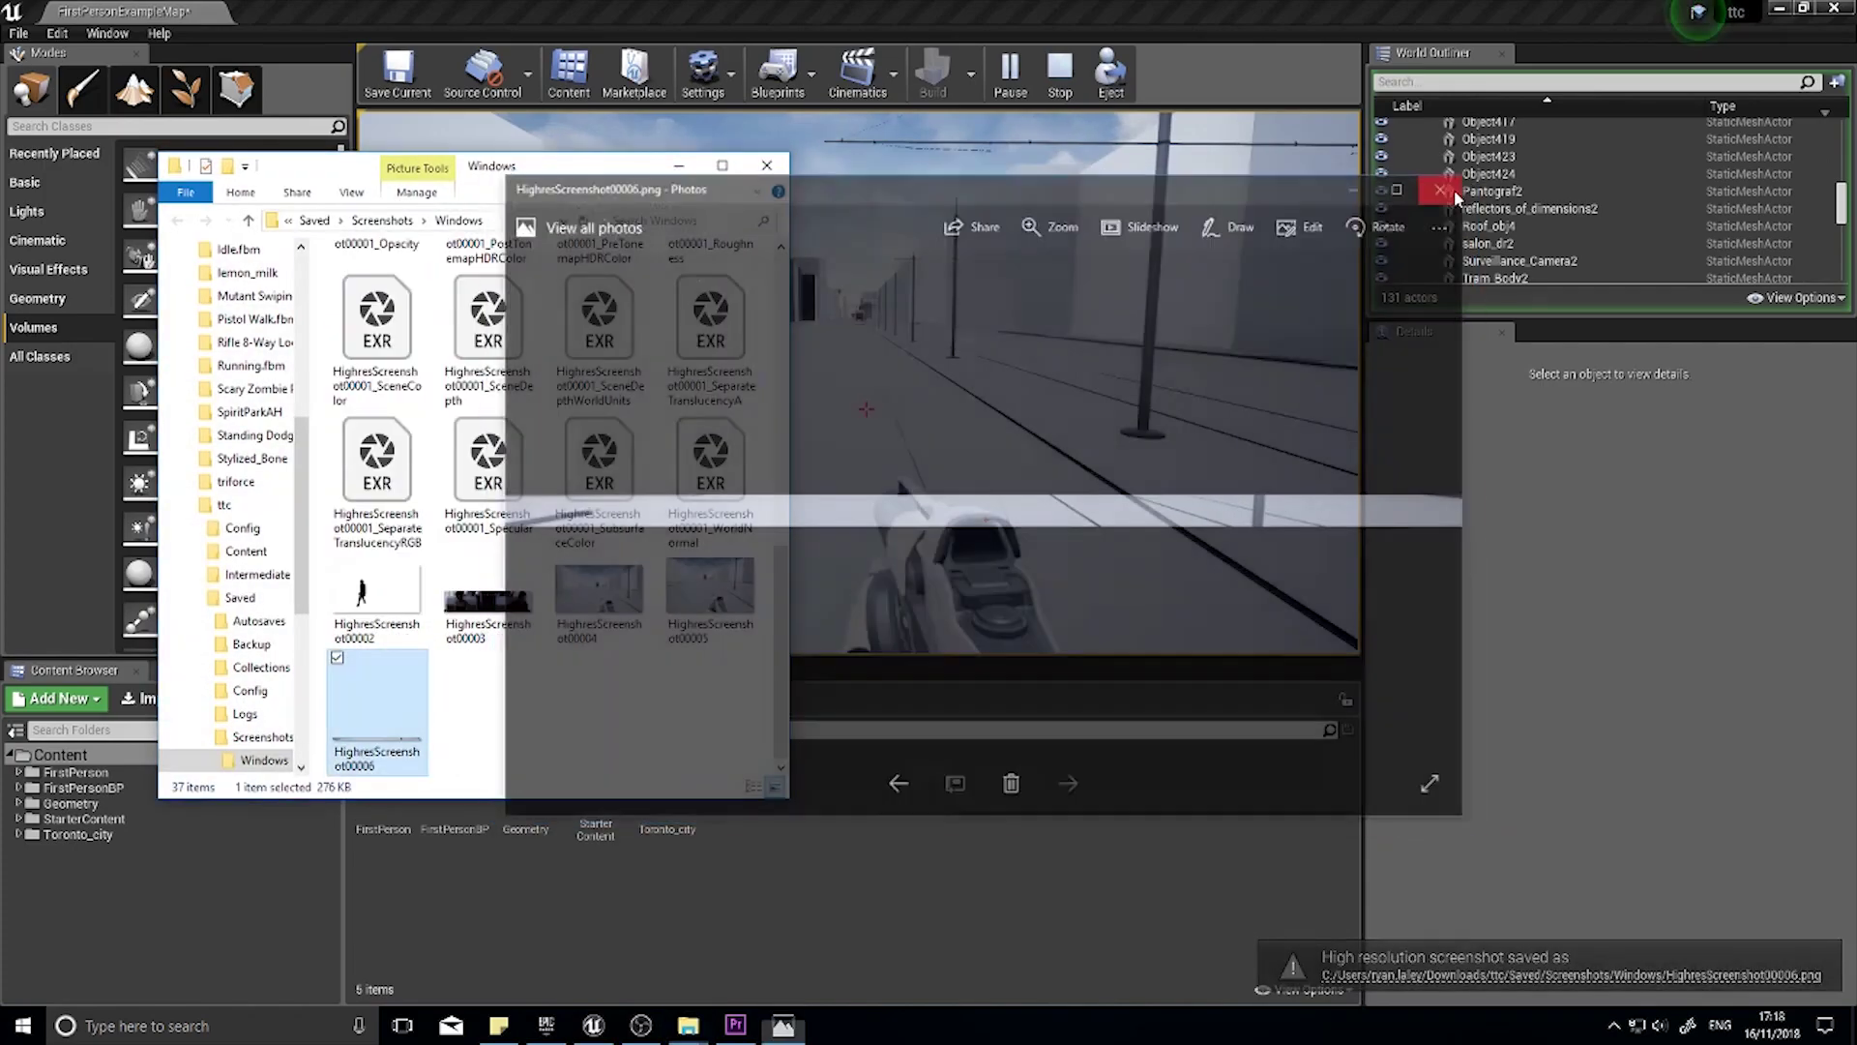
{"action": "left_click", "coordinate": [767, 166]}
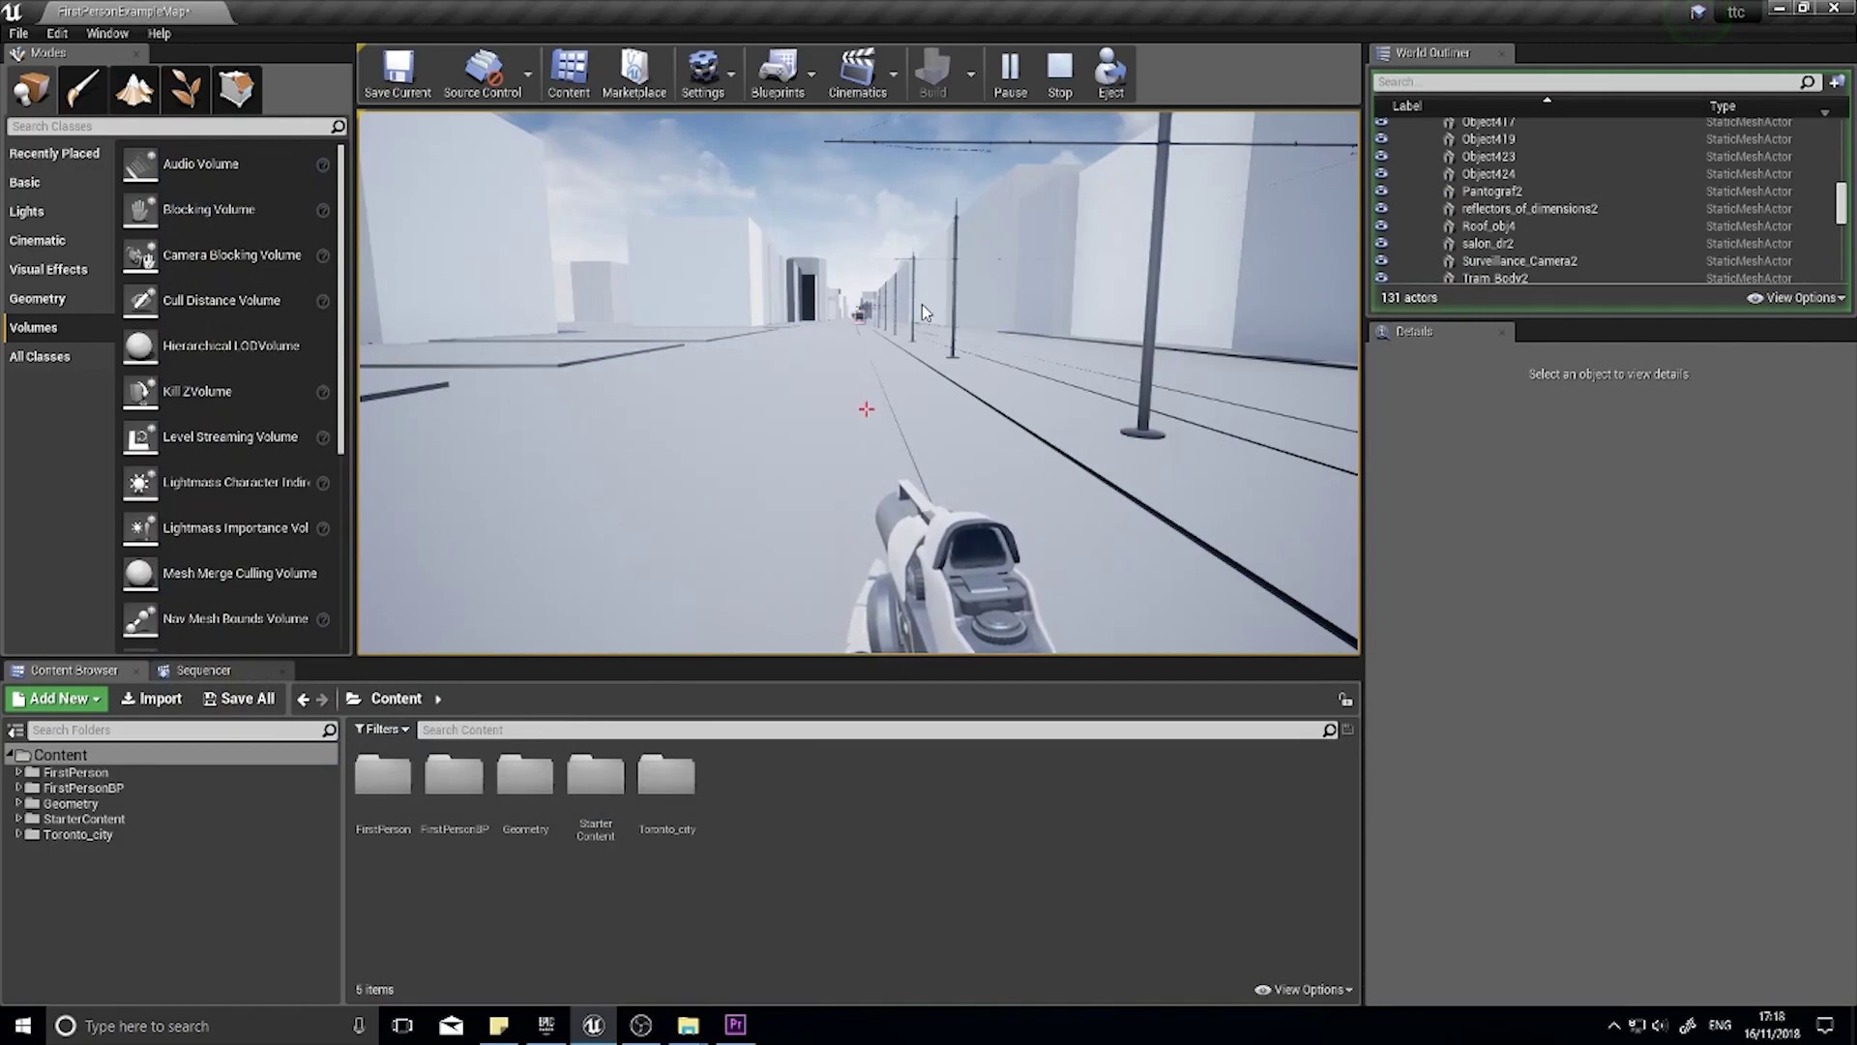
{"action": "key", "text": "Escape"}
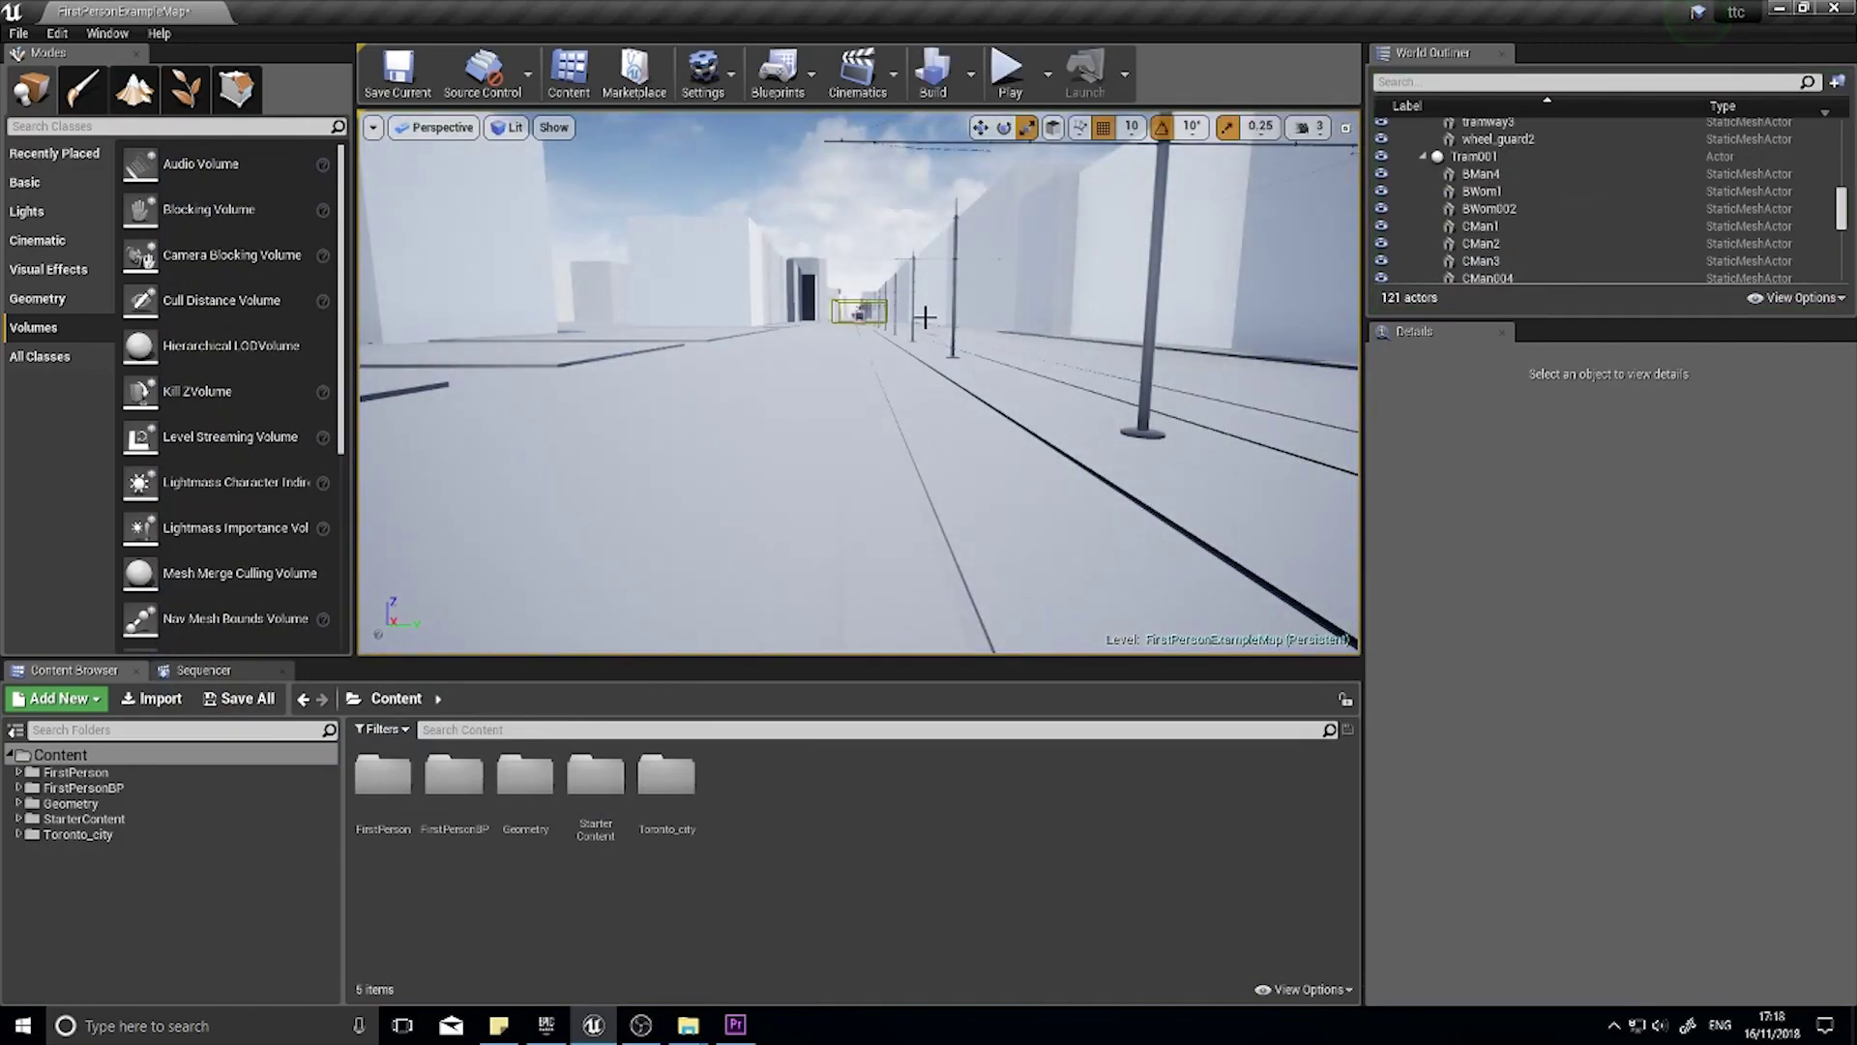